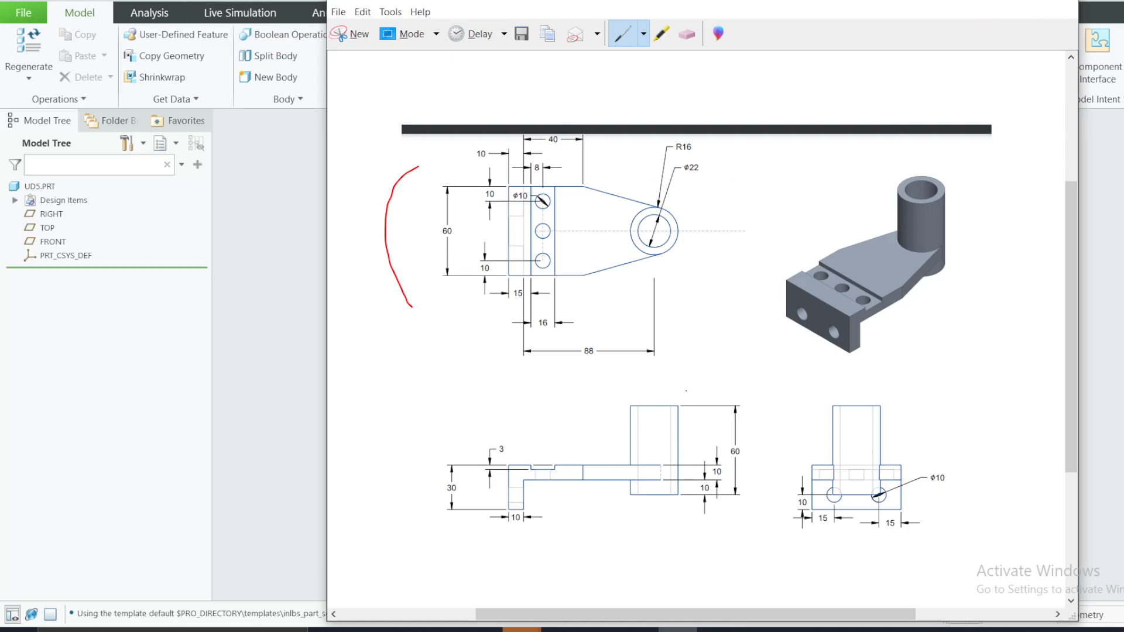
drag(920, 343, 999, 383)
drag(942, 322, 933, 360)
drag(785, 373, 811, 353)
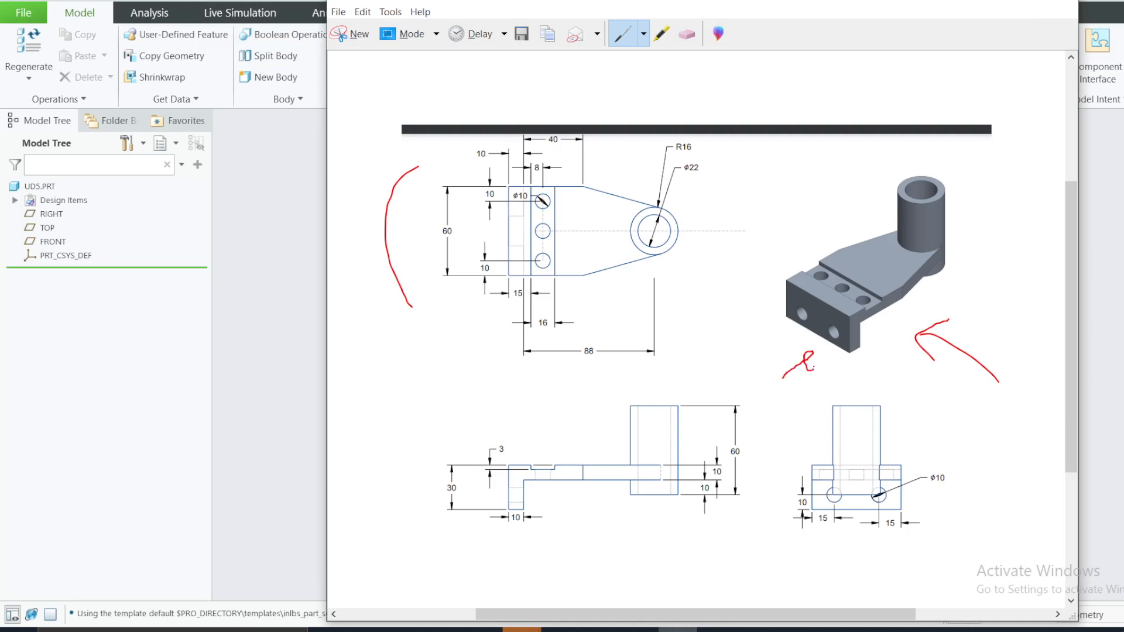
mouse_move(839, 389)
mouse_down()
mouse_move(953, 404)
mouse_move(880, 529)
mouse_up()
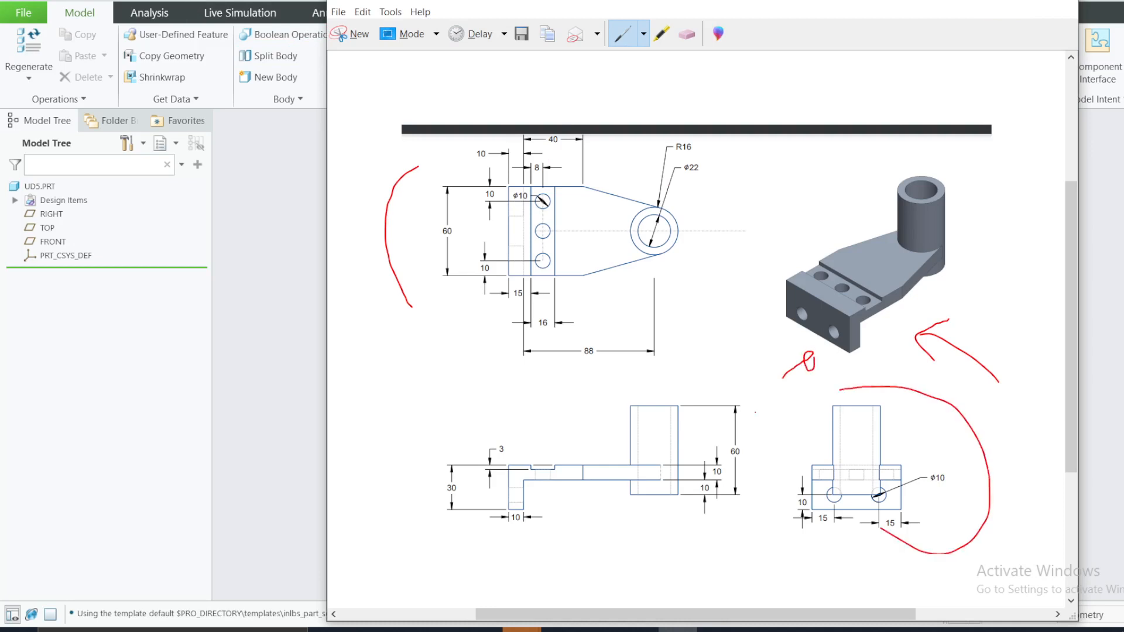
click(697, 30)
click(856, 385)
click(927, 353)
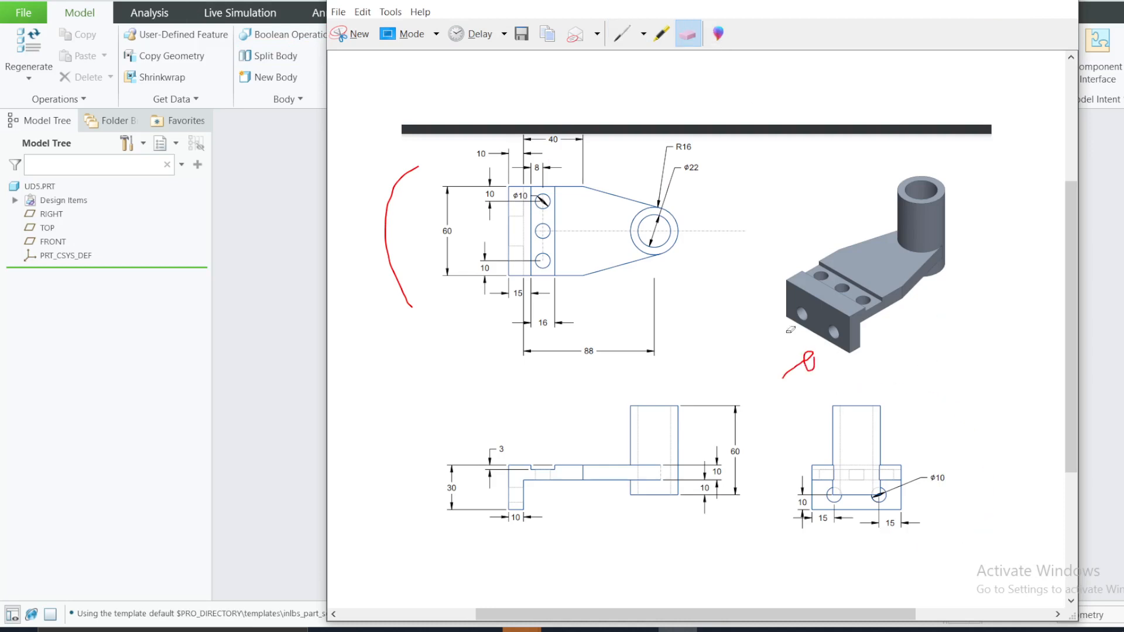
click(792, 373)
click(417, 172)
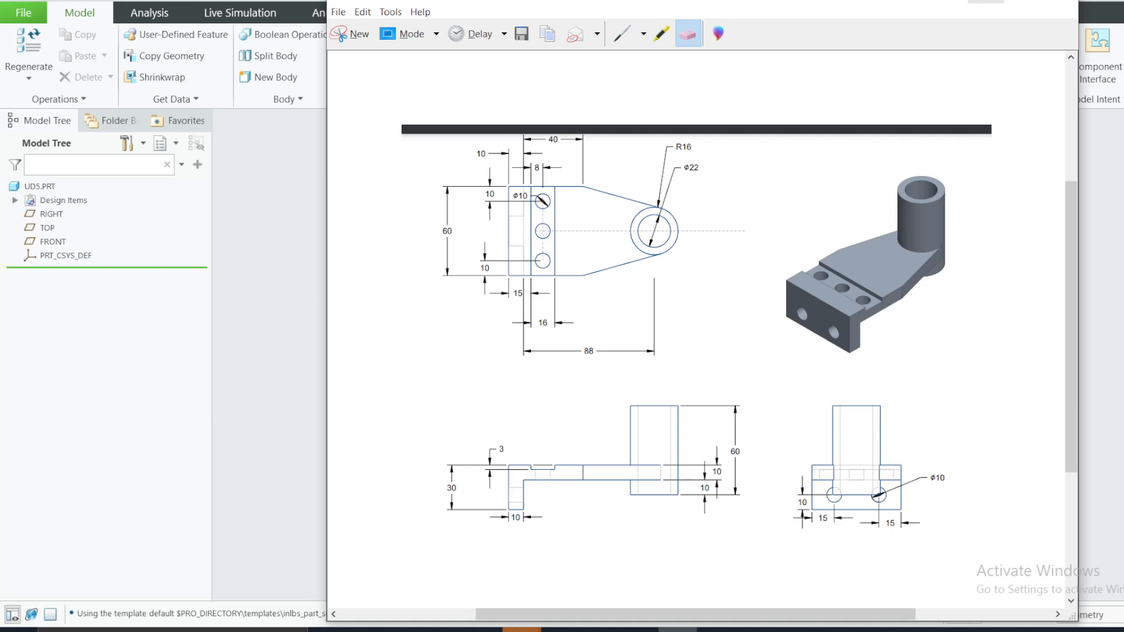
Step: Switch to Creo Parametric and sketch two concentric circles, about 40 and 64 in diameter, at the origin of the TOP plane for an extrusion
click(969, 5)
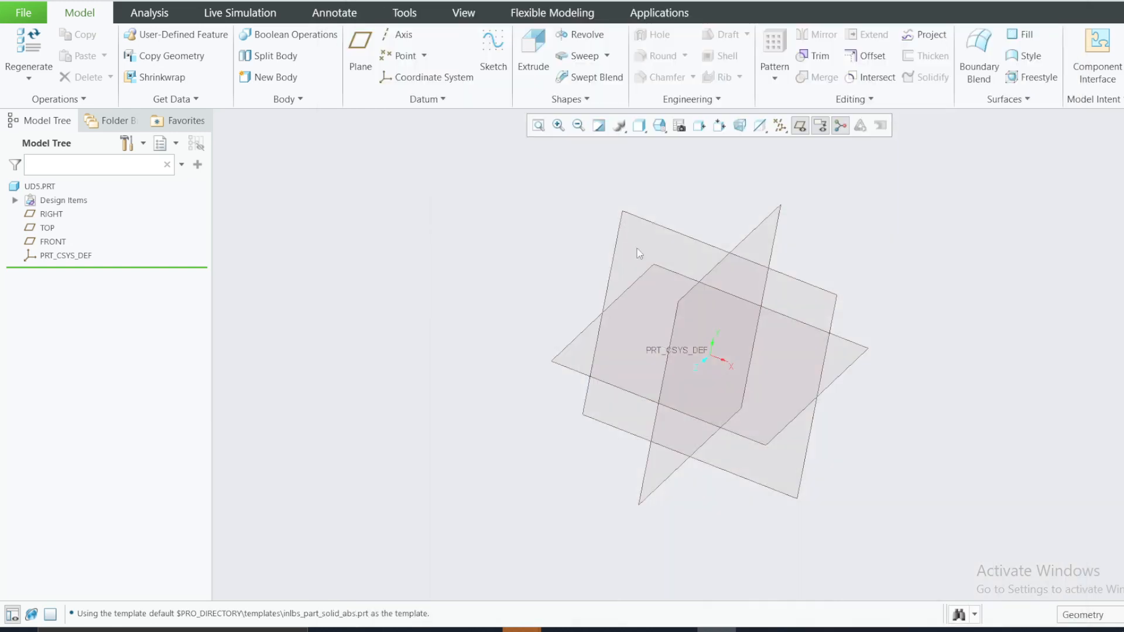
right_click(47, 229)
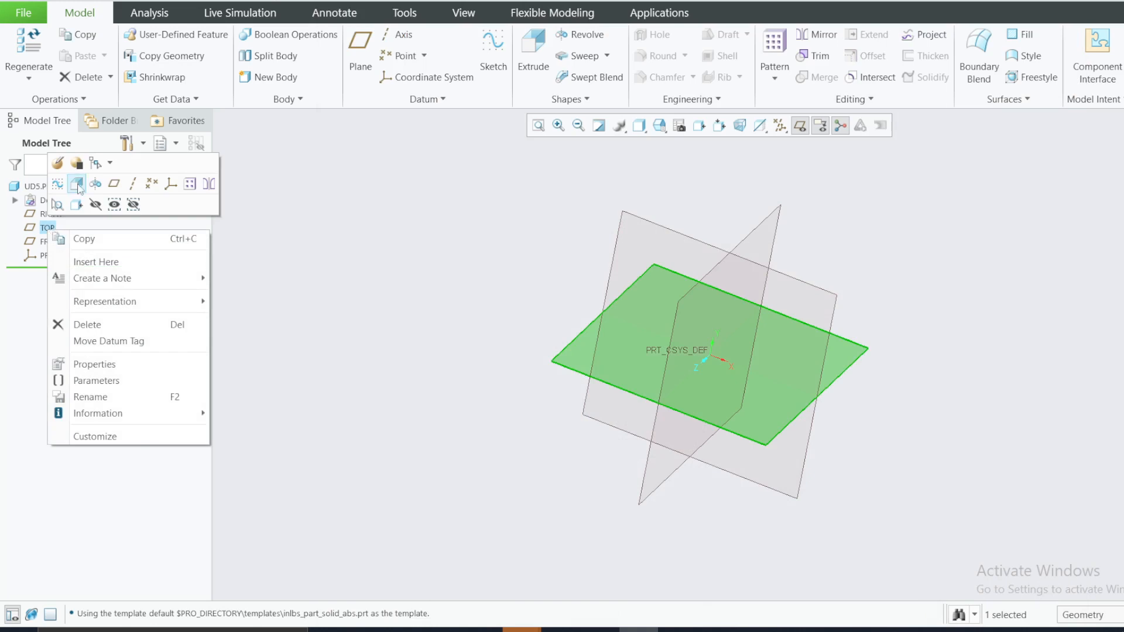
click(76, 204)
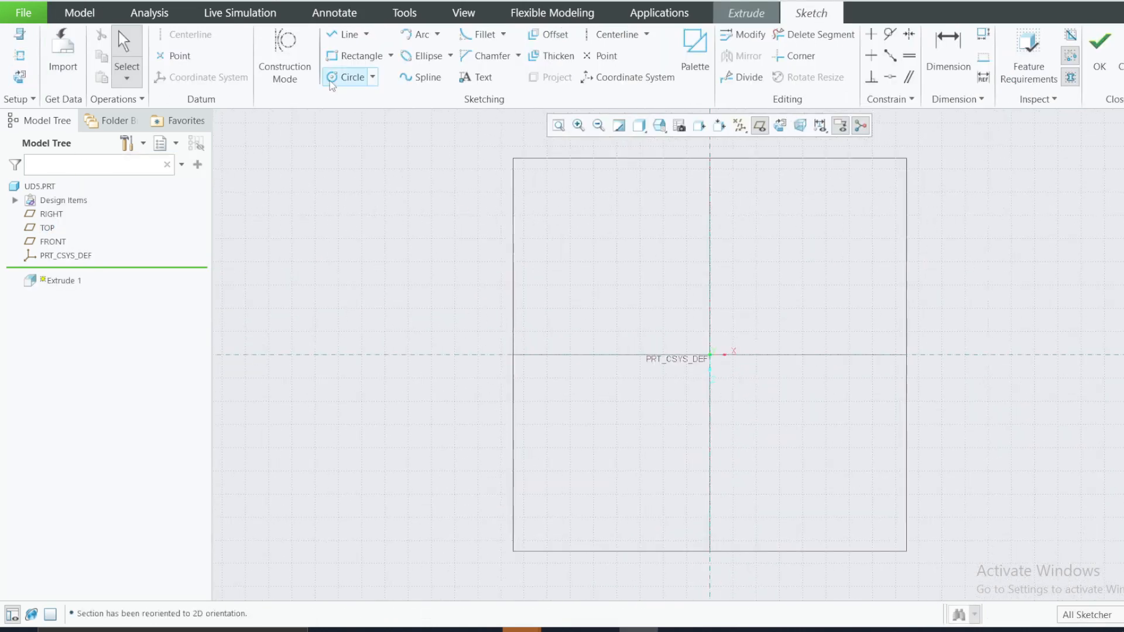
click(351, 76)
click(710, 355)
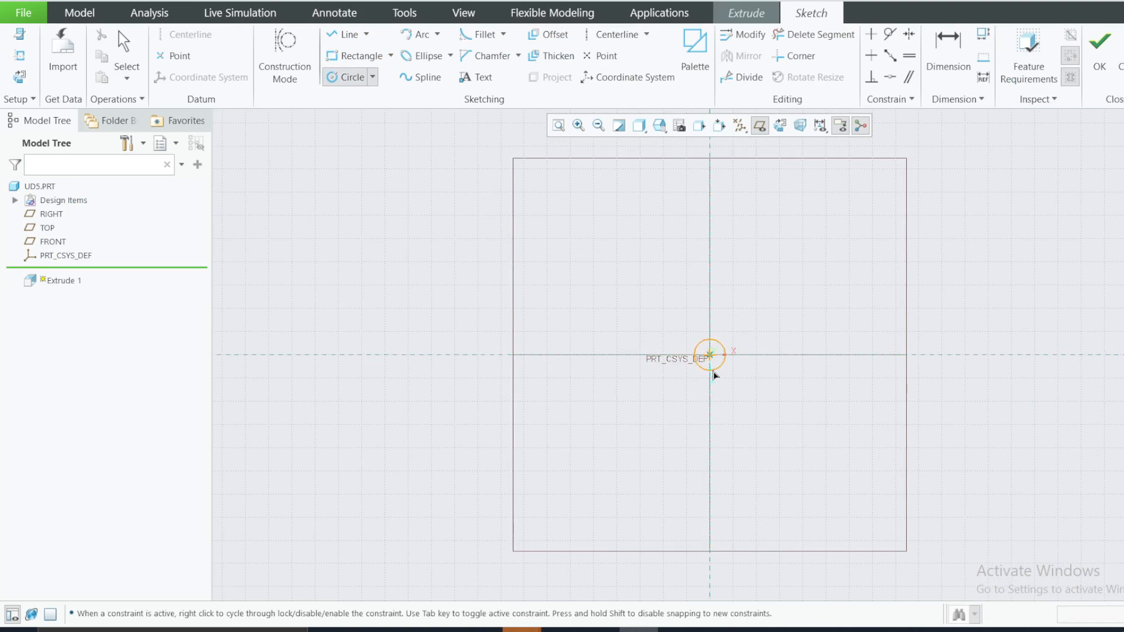
click(711, 355)
click(711, 380)
scroll(711, 380, down, 8)
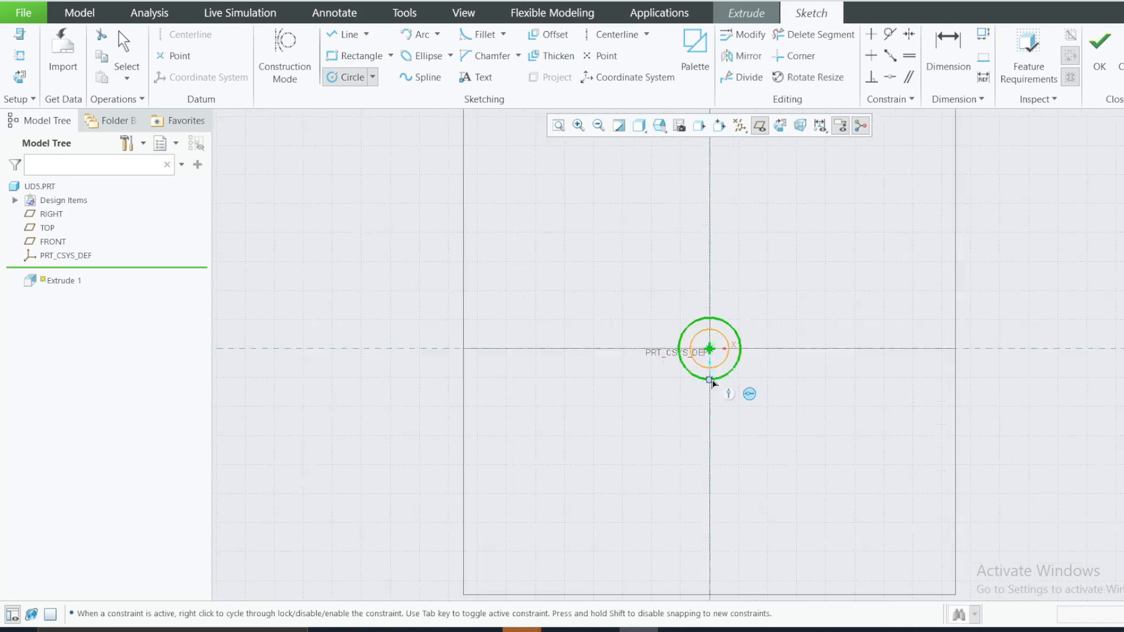
Step: Set the inner circle's diameter to 22
key(d)
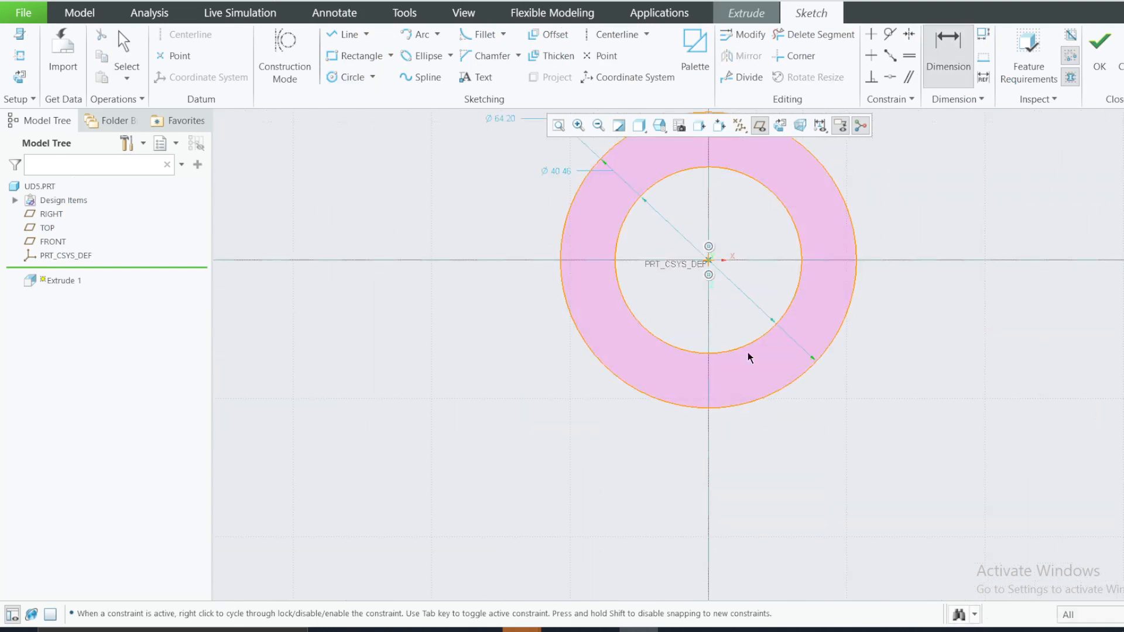
scroll(740, 343, up, 1)
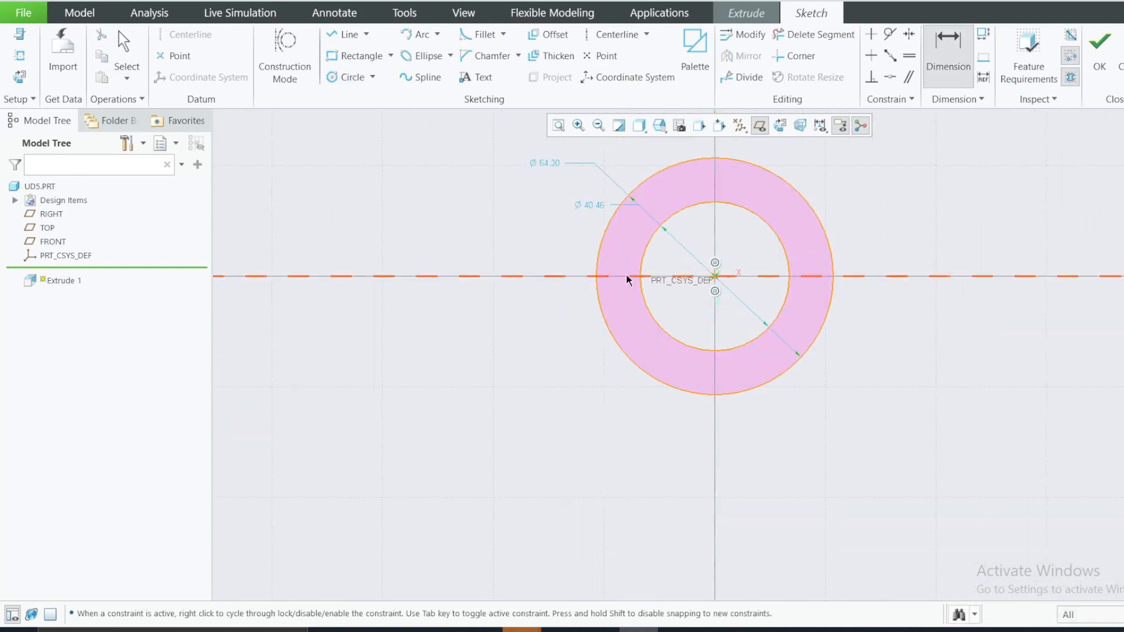
double_click(592, 206)
text(2)
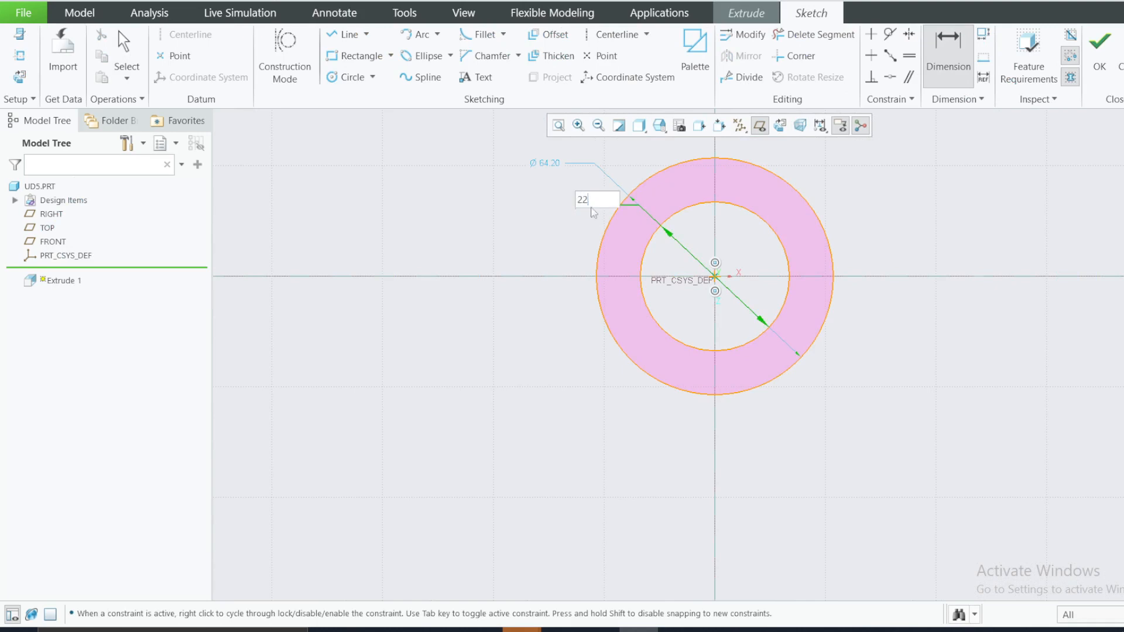
text(2)
key(Return)
Step: Check the outer circle's size on the reference drawing, change its dimension to a radius and set it to 16
click(677, 630)
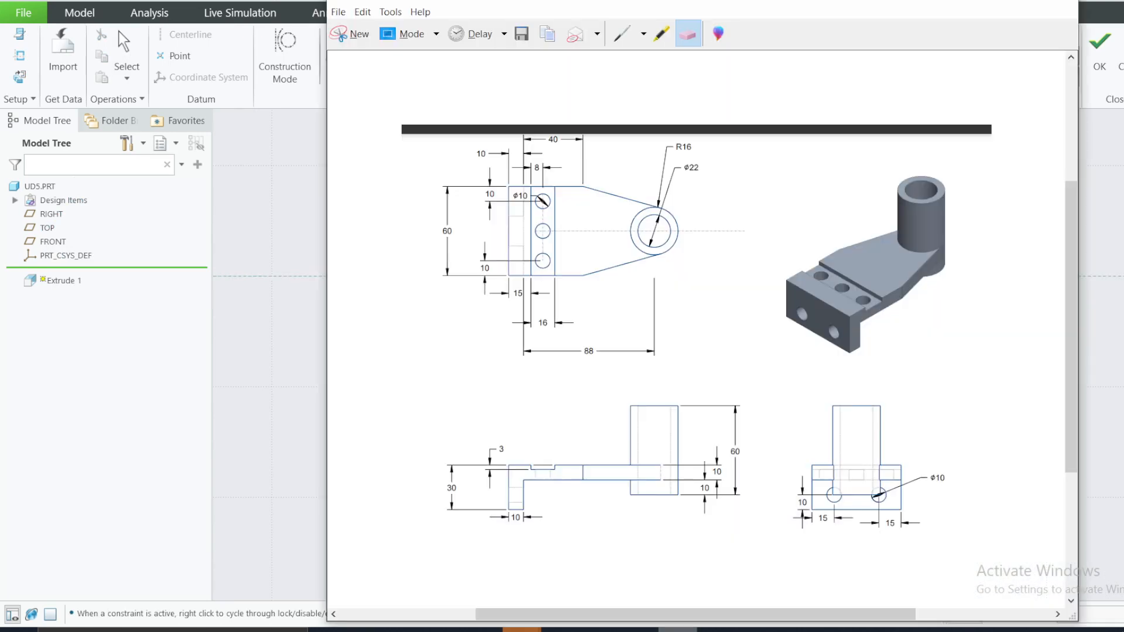
click(678, 630)
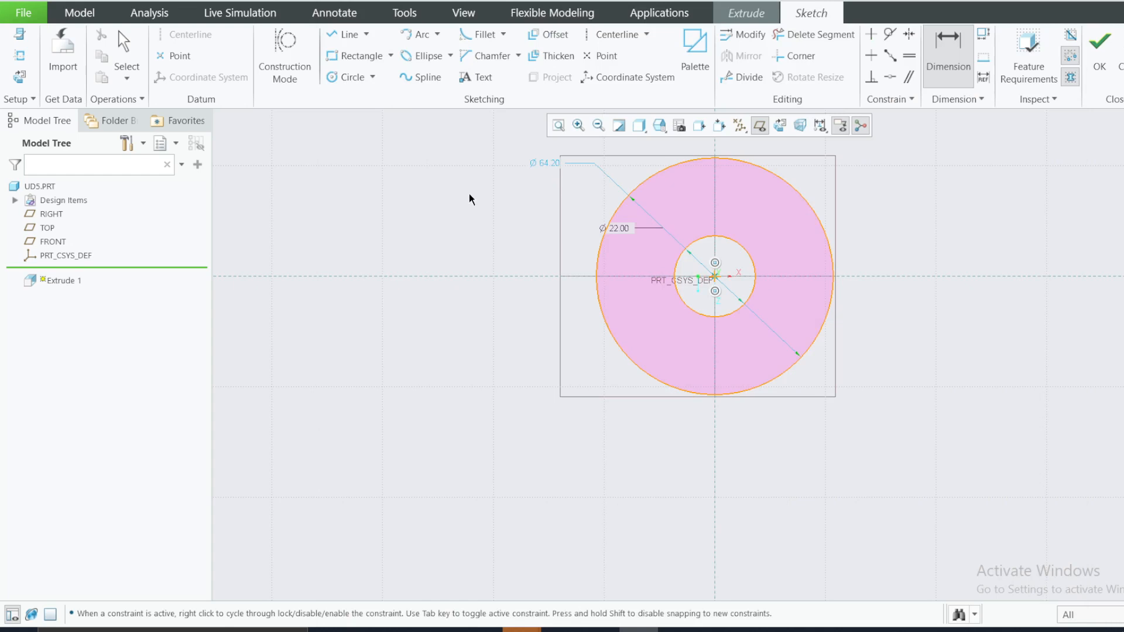
key(Escape)
click(555, 169)
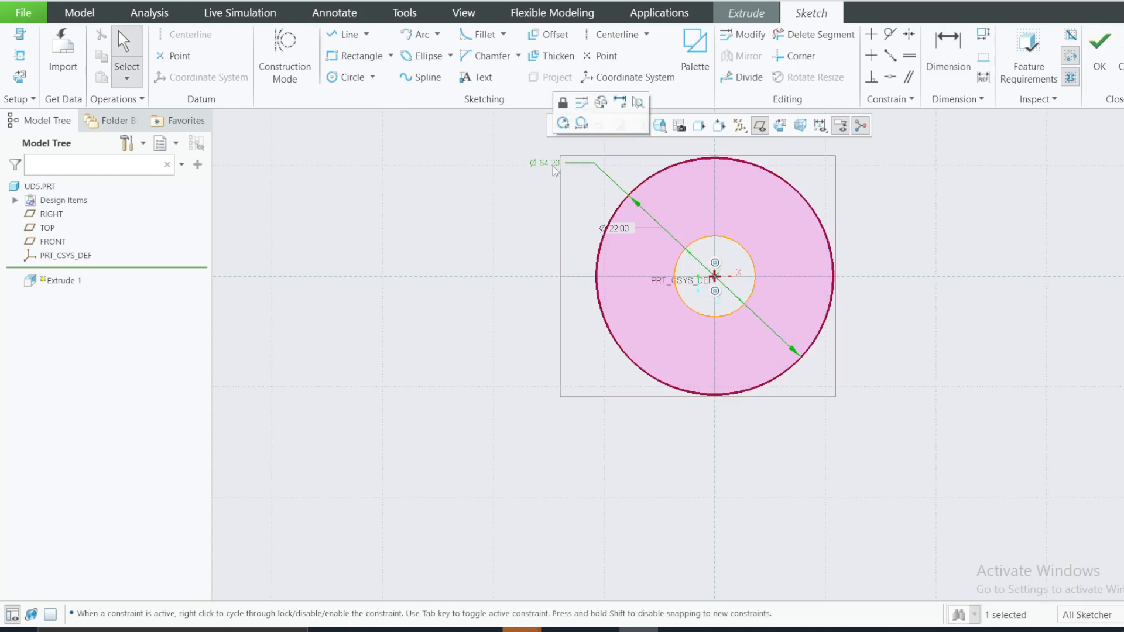
double_click(547, 162)
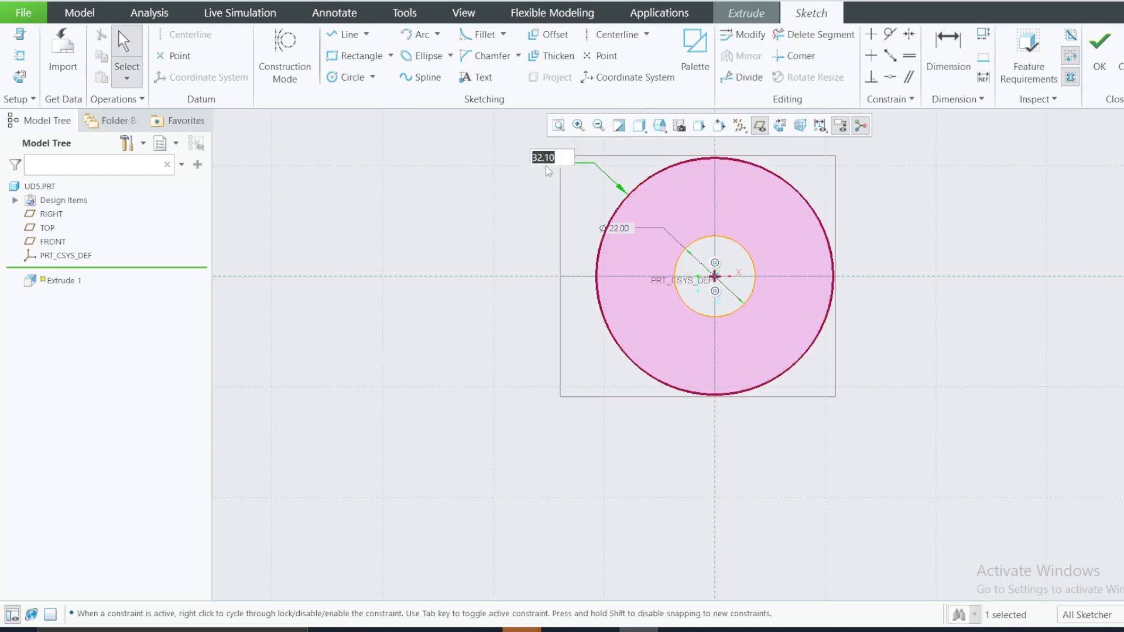
text(16)
key(Return)
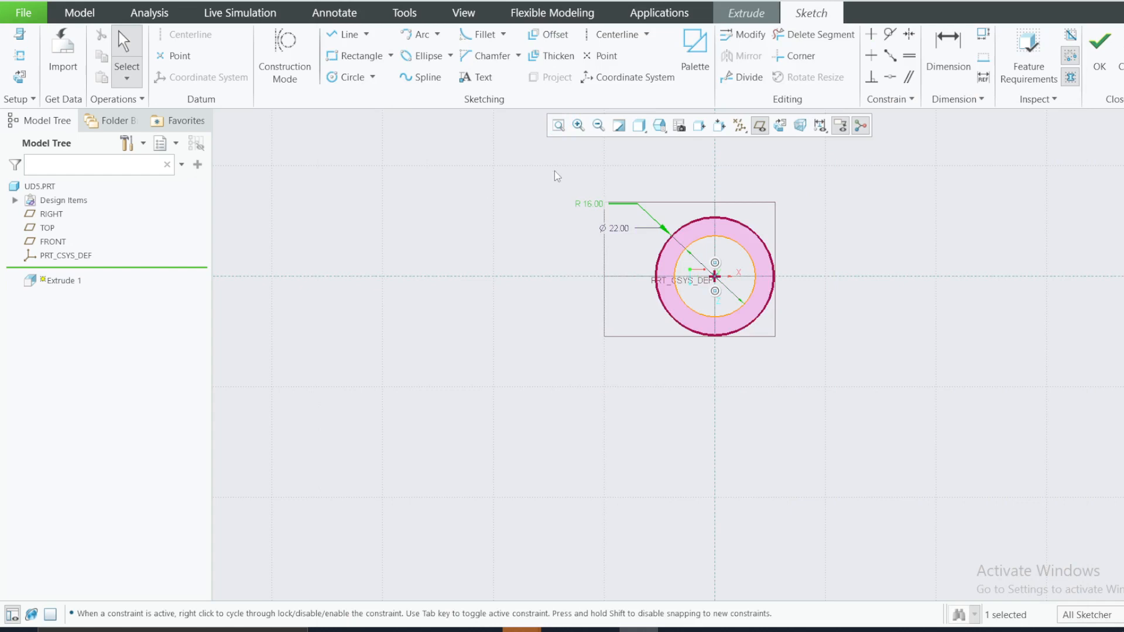
scroll(585, 193, up, 3)
click(936, 231)
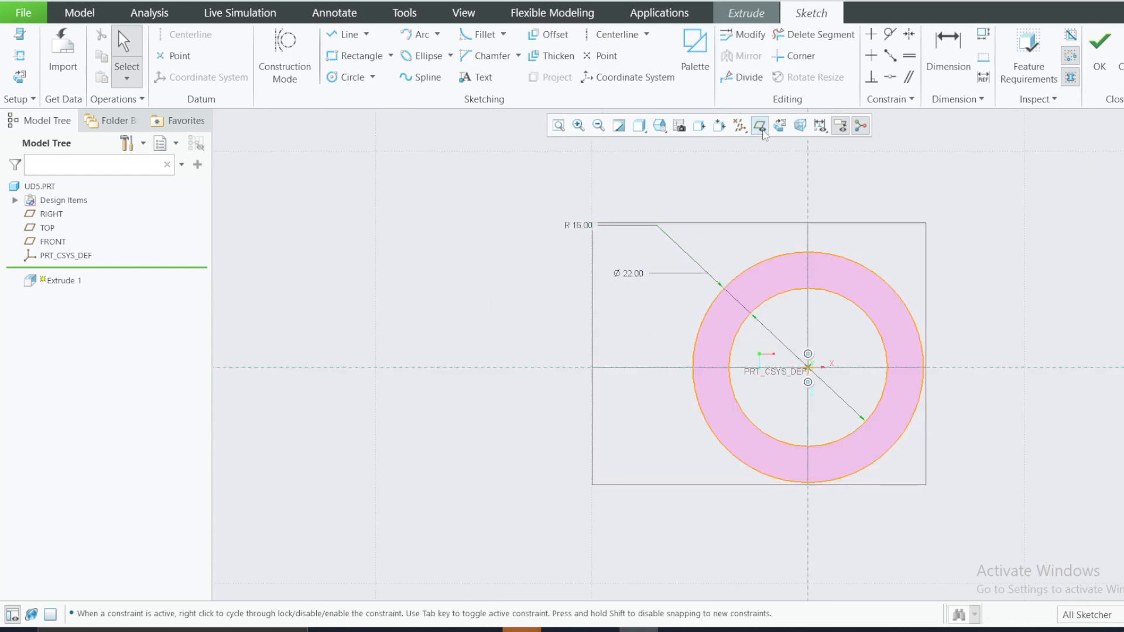
Step: Hide the datum planes and move the radius and diameter dimensions to clear spots above the ring
click(760, 126)
click(582, 227)
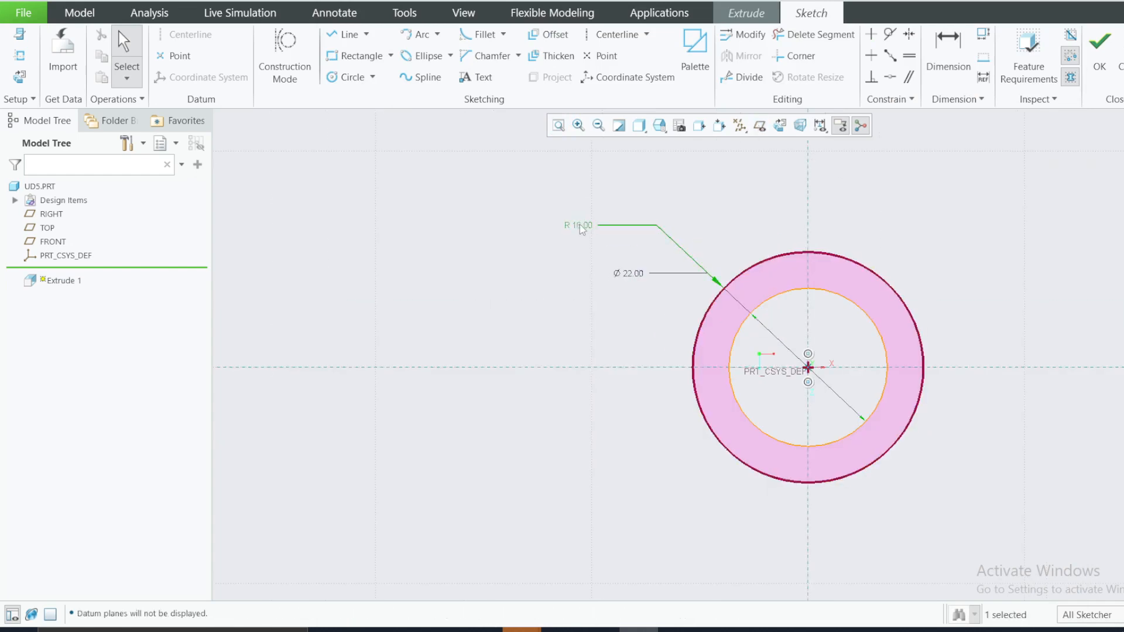
key(d)
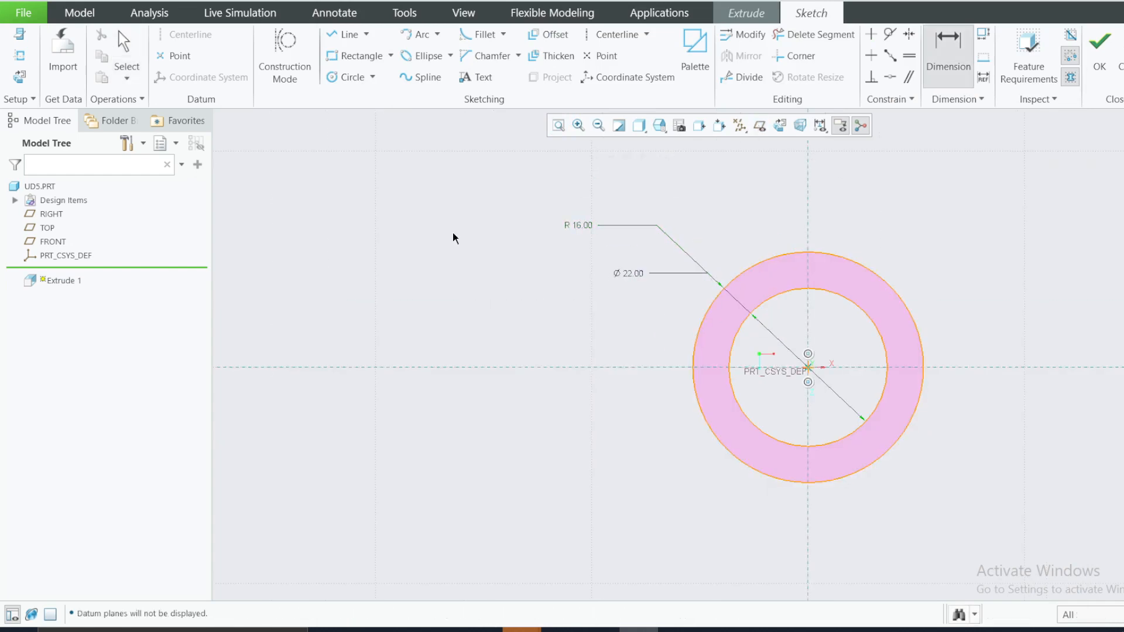
middle_click(579, 230)
drag(577, 221, 803, 225)
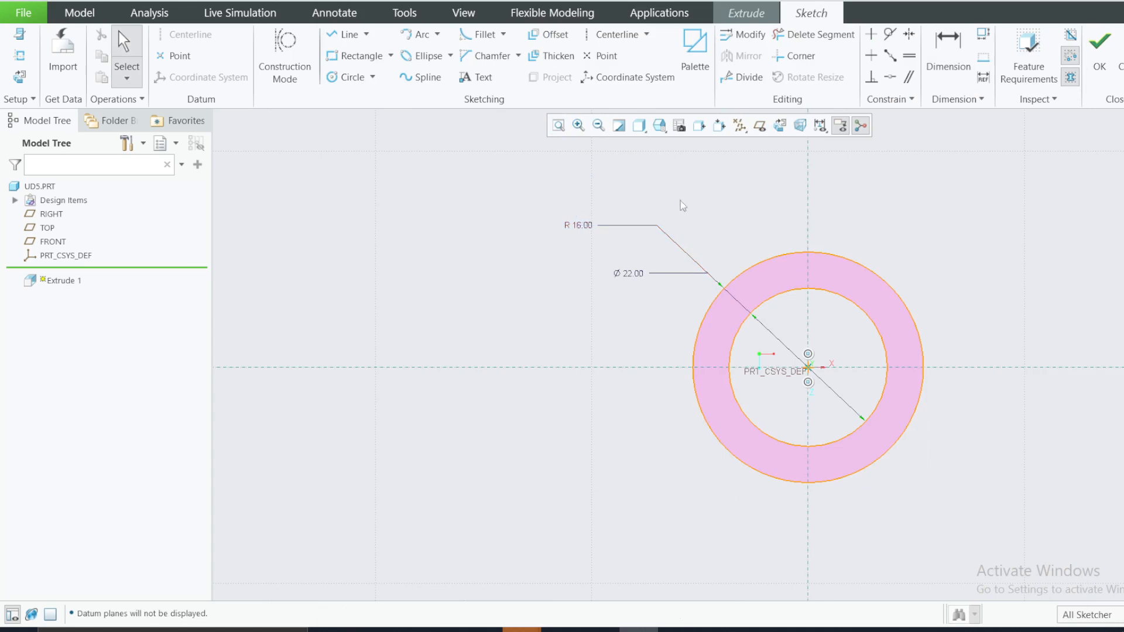
drag(579, 226, 876, 217)
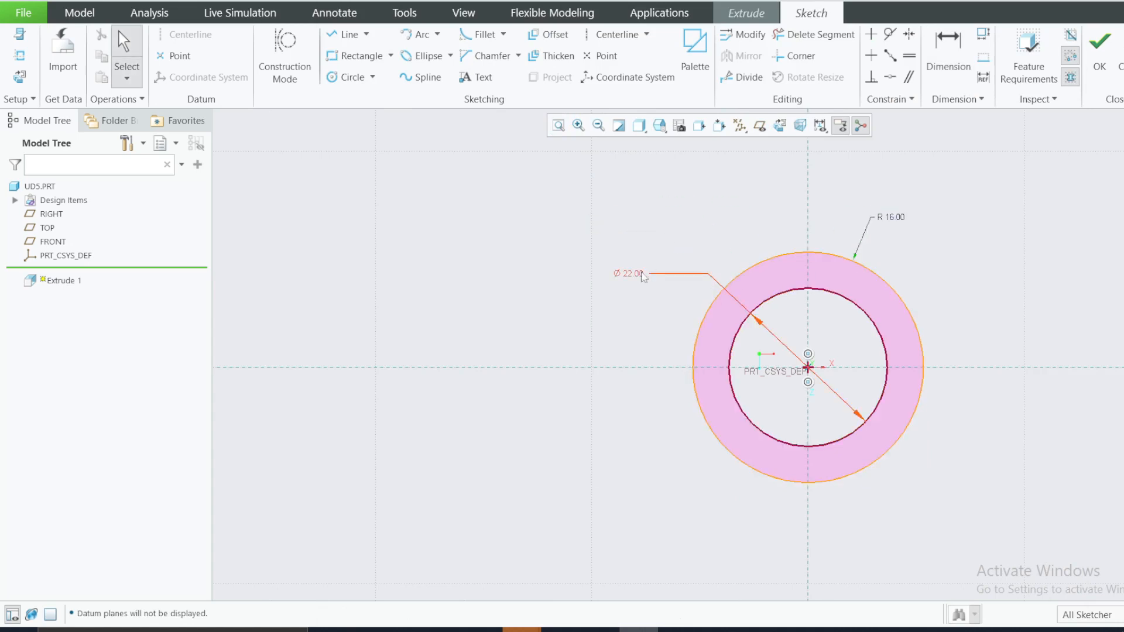
drag(644, 276, 705, 253)
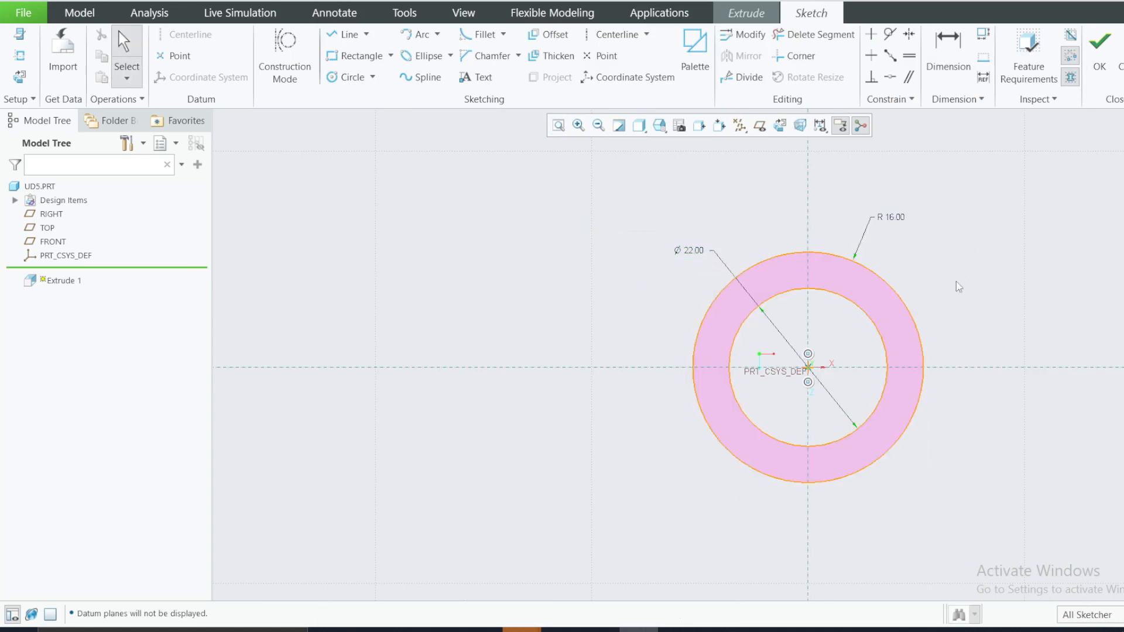
scroll(954, 289, up, 2)
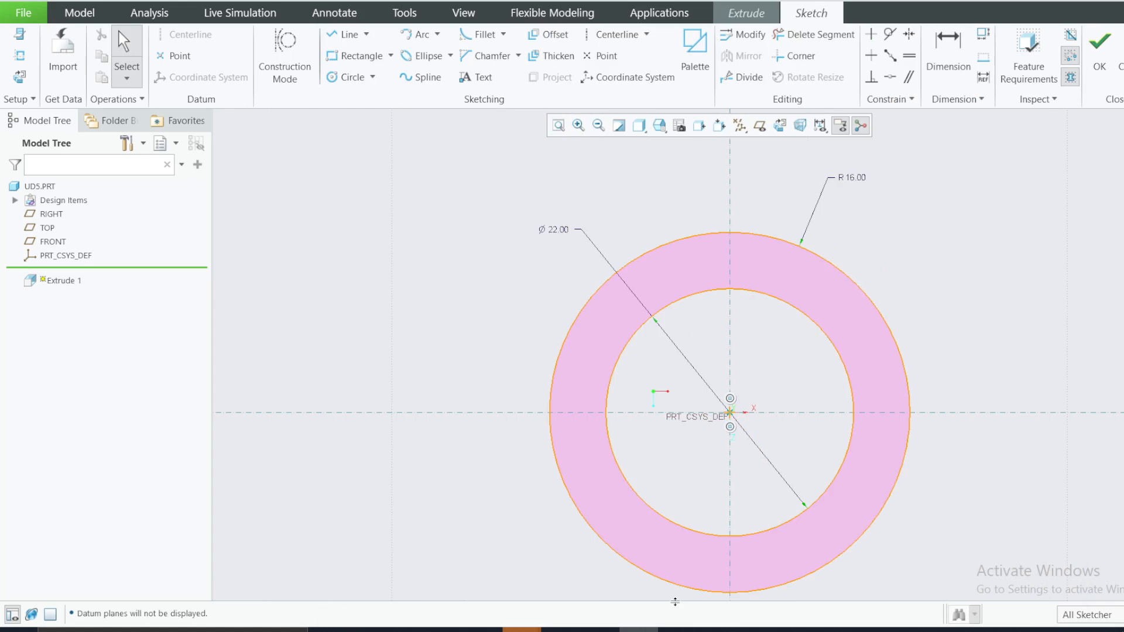
Step: Circle the cylinder's height dimension of 60 in red on the reference drawing, and return to the sketch
click(678, 630)
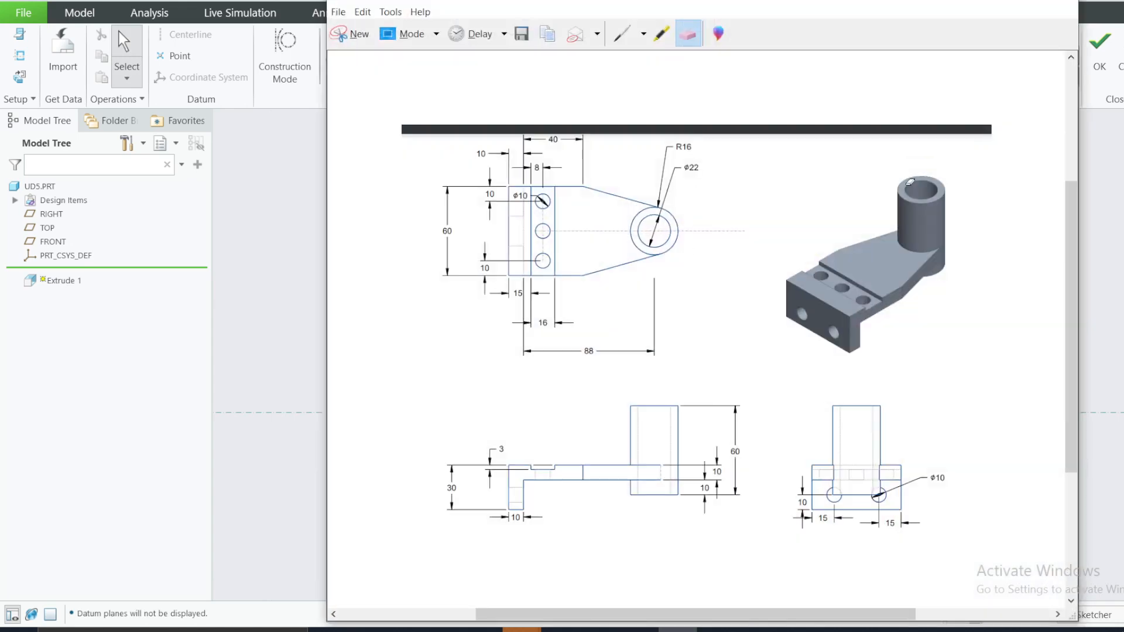
click(622, 34)
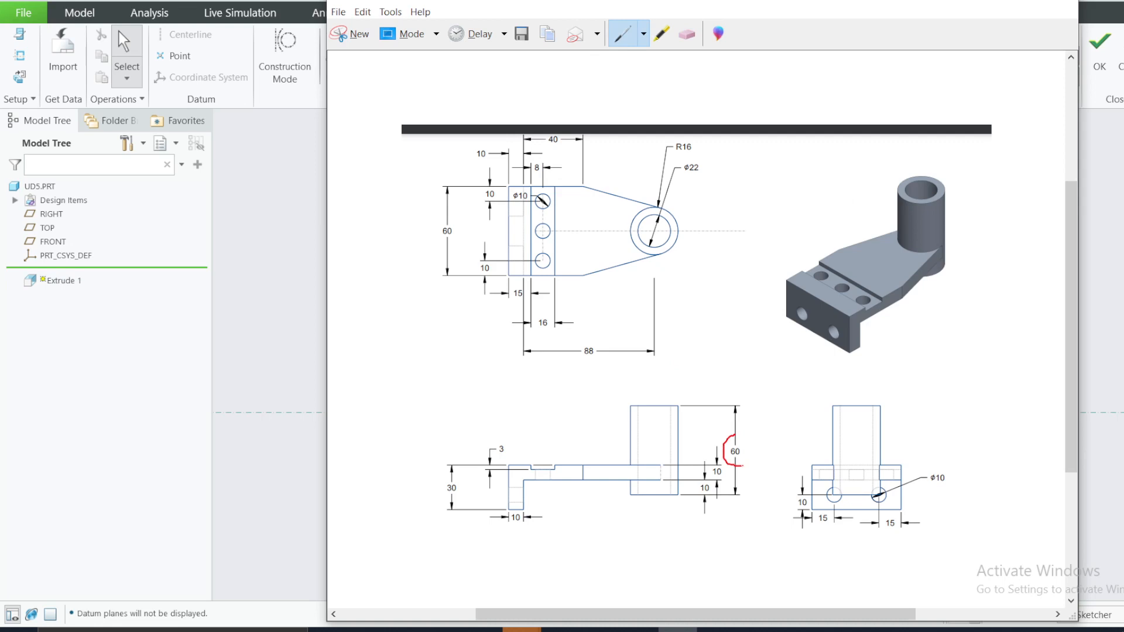
click(987, 2)
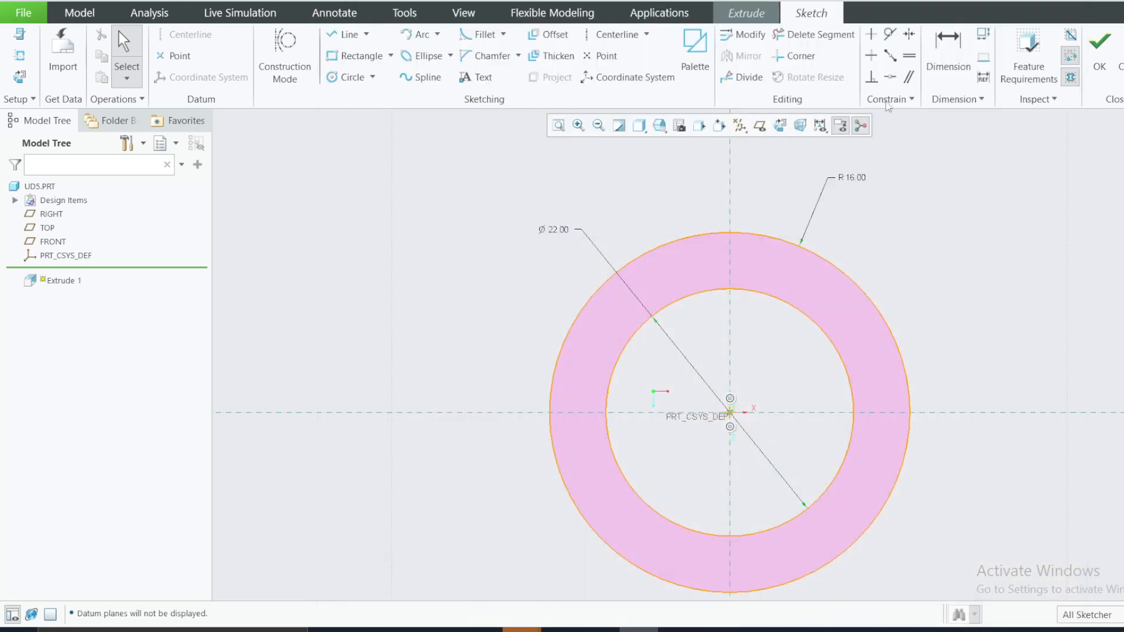
Step: Finish the ring sketch and extrude it as a solid to a depth of 60
click(1100, 50)
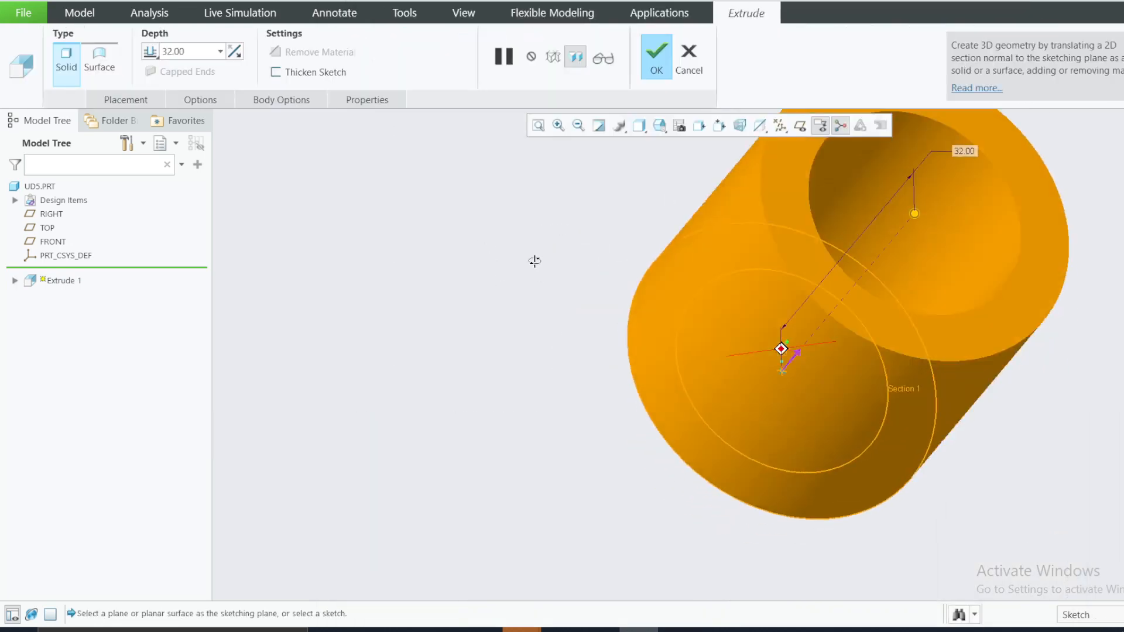
drag(214, 55, 139, 51)
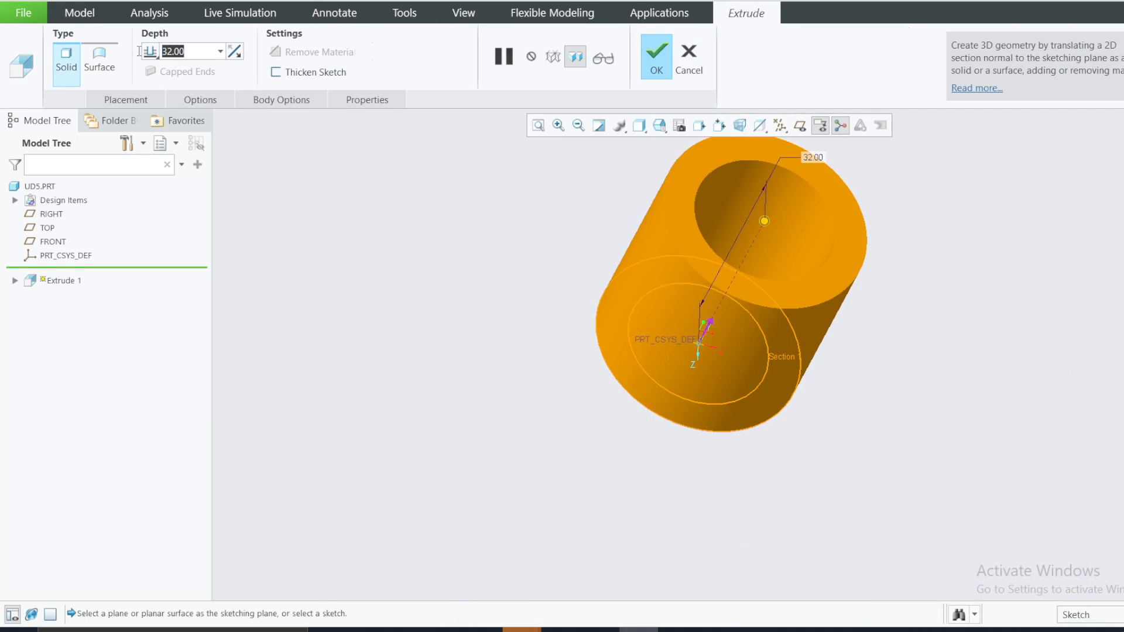
text(60)
key(Return)
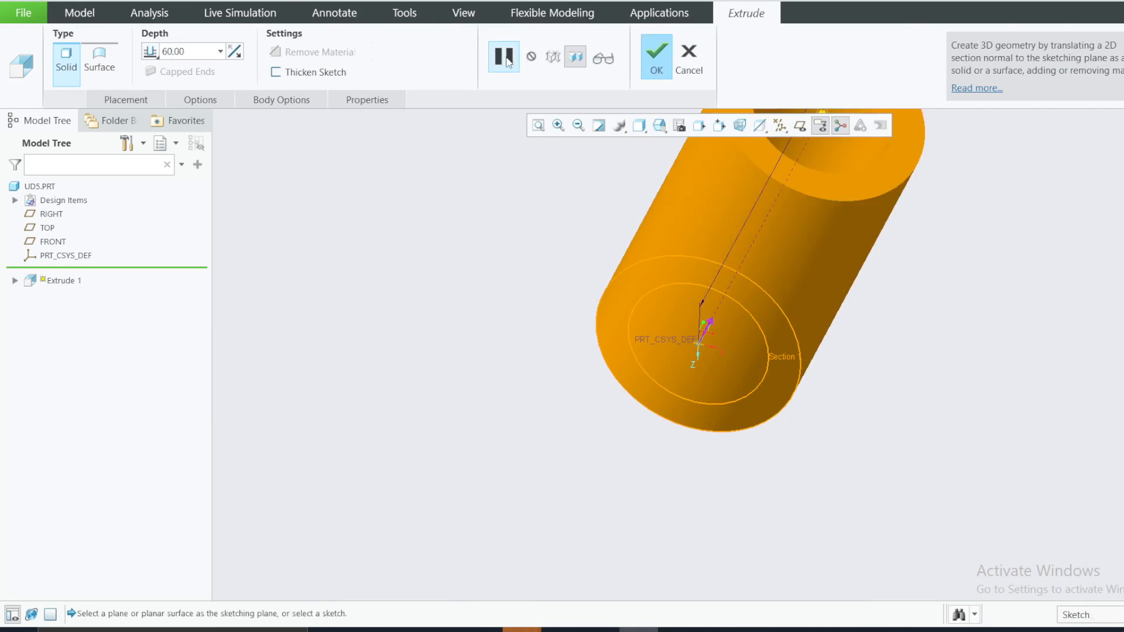
click(503, 56)
drag(473, 216, 496, 101)
click(501, 61)
scroll(580, 248, up, 2)
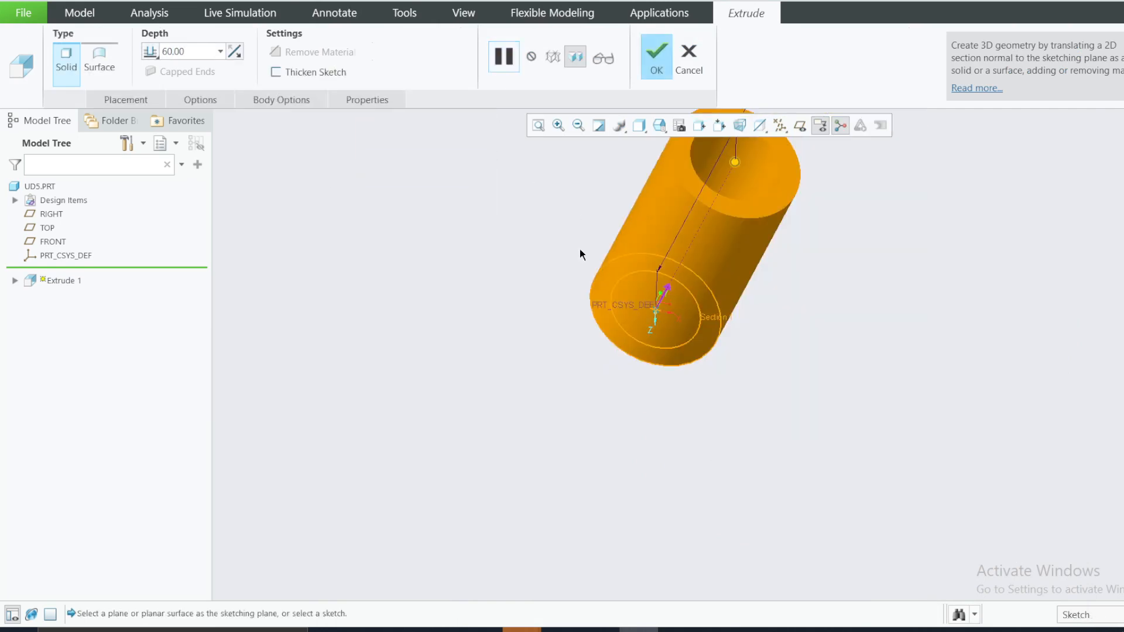
click(656, 58)
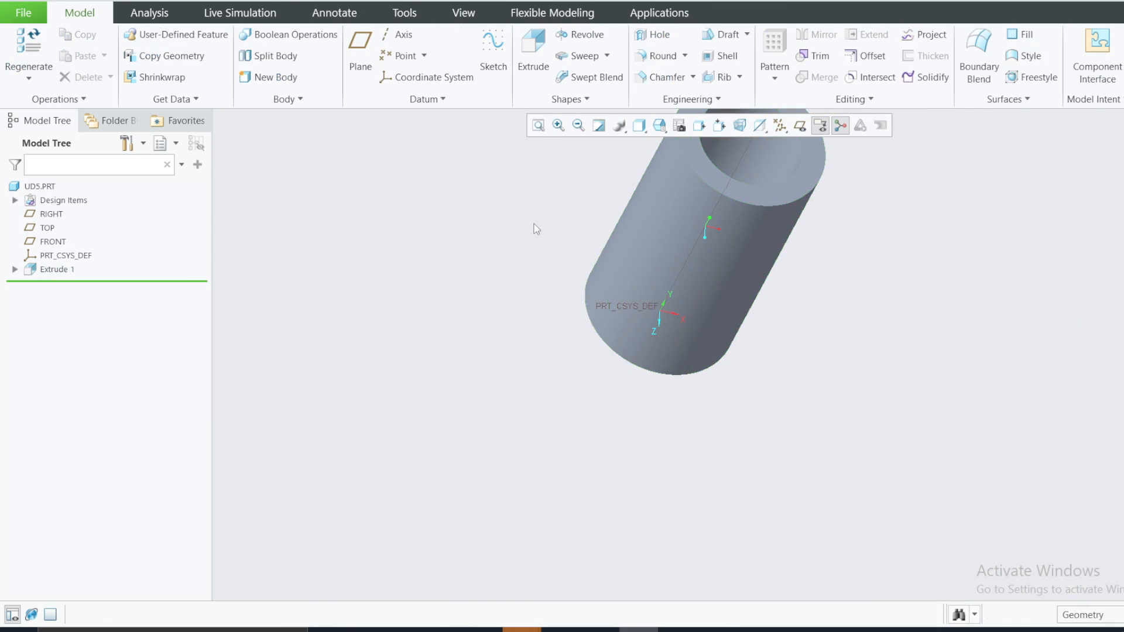
Step: Show the hollow cylinder in the default orientation and bring up the reference drawing for comparison
click(659, 125)
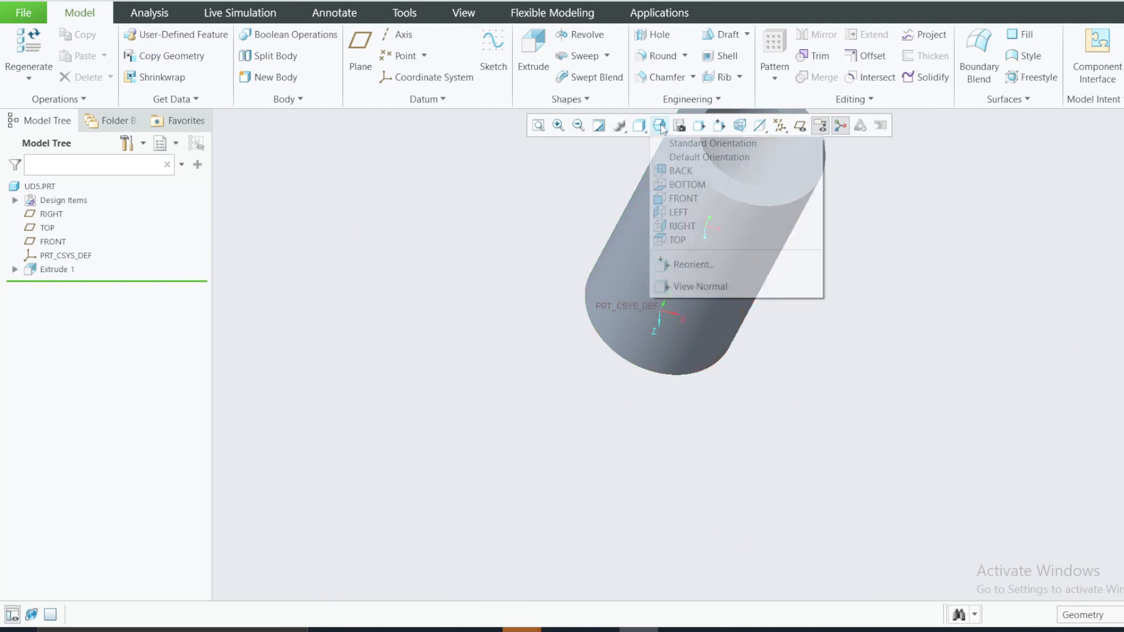
click(691, 156)
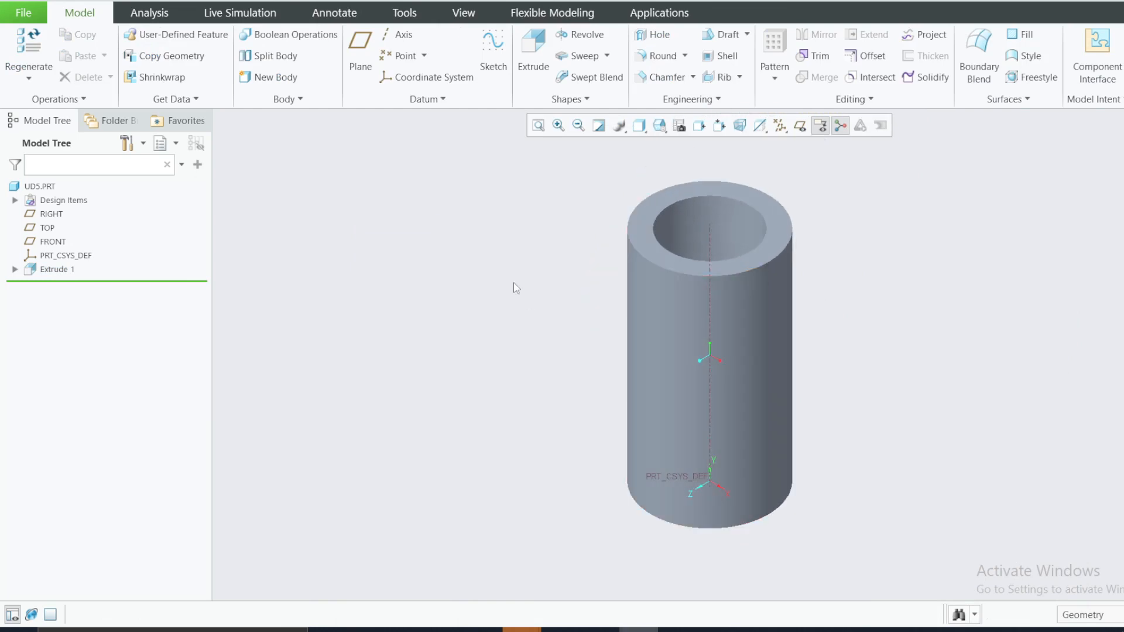
click(678, 629)
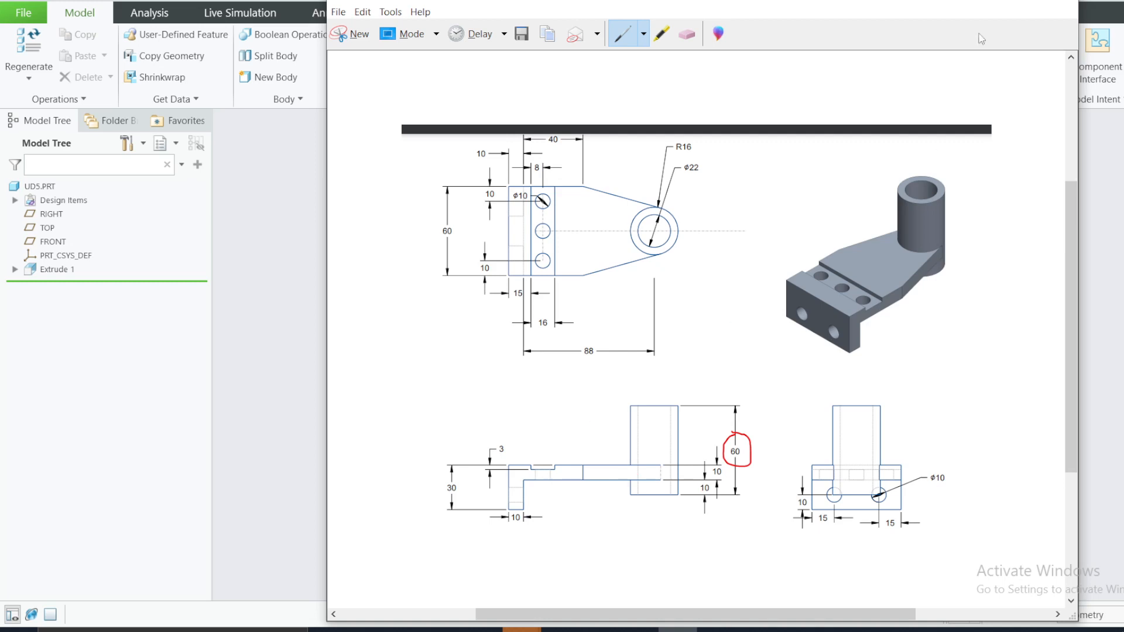
Step: Return to the part and create a datum plane offset 10 from the TOP plane
click(986, 5)
click(46, 227)
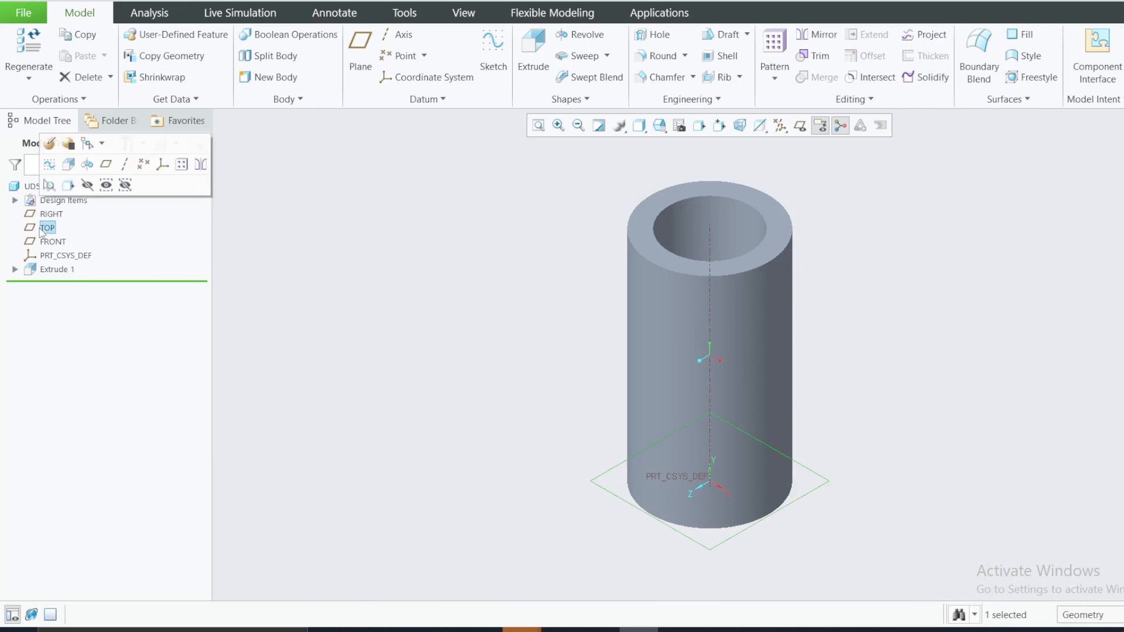
click(360, 49)
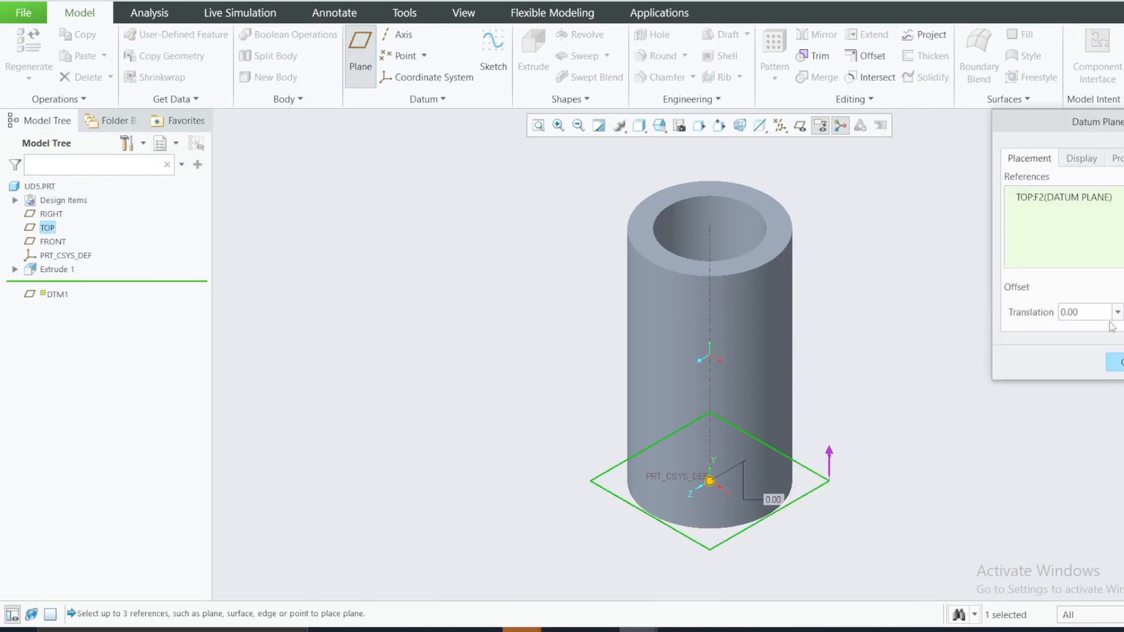
click(1094, 311)
text(1)
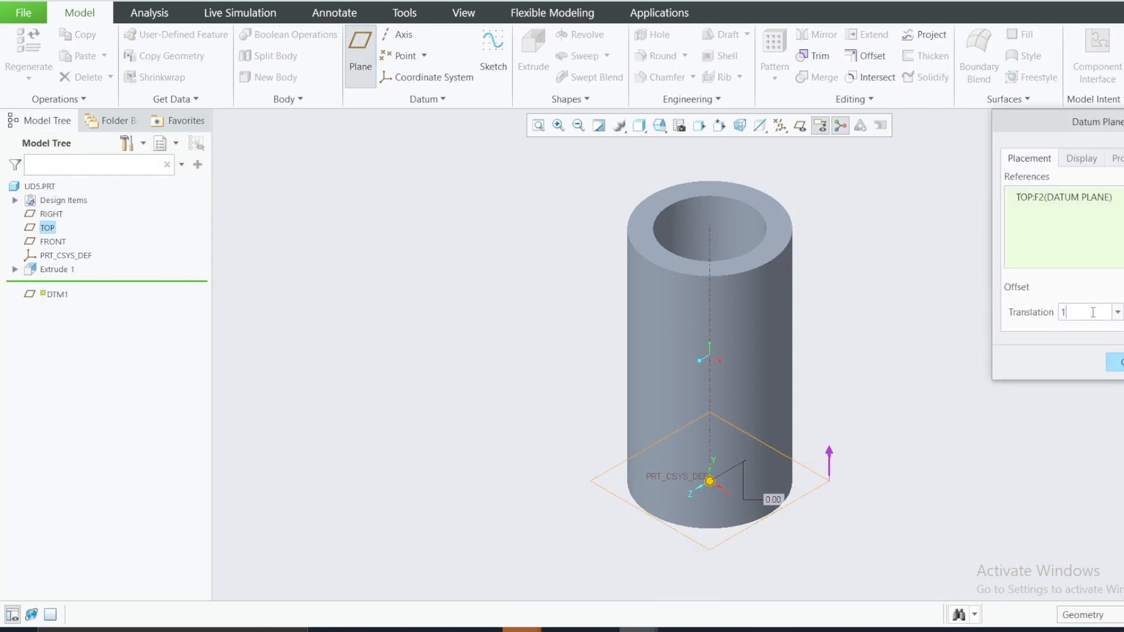
text(0)
click(1114, 362)
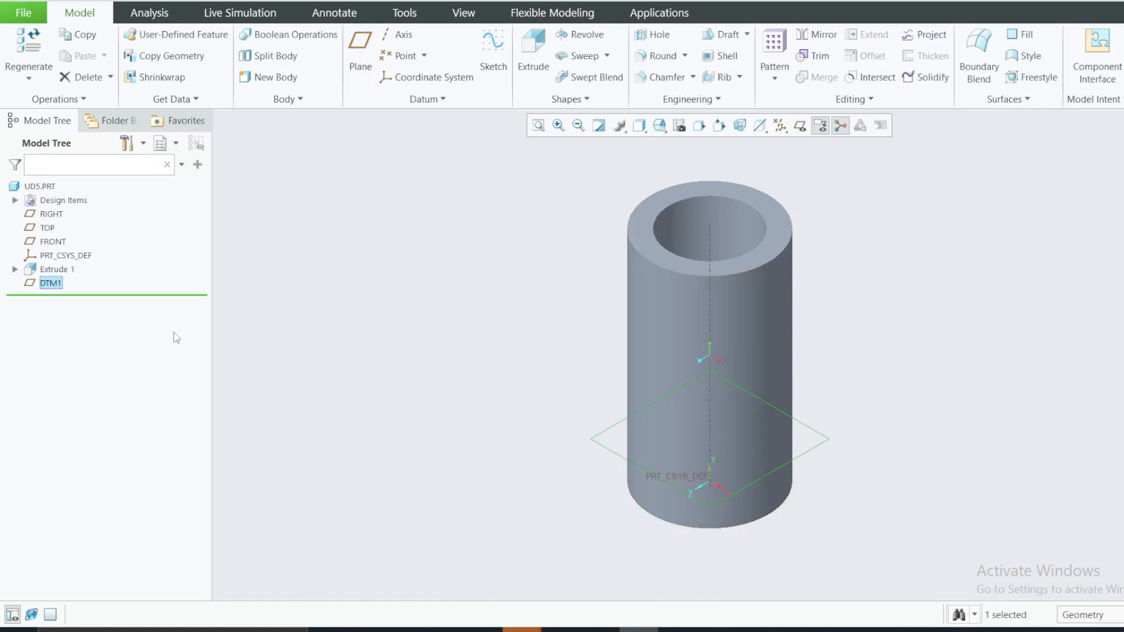
Step: Start an extrude sketch on the new offset datum plane and project both halves of the cylinder's outer edge into it
right_click(50, 284)
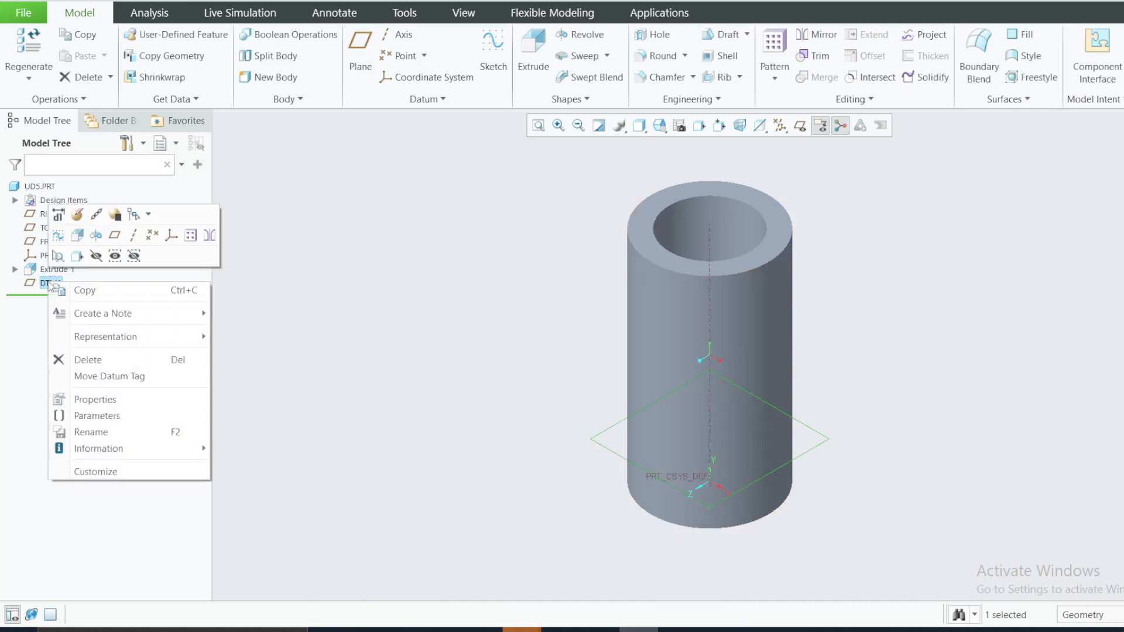
click(76, 235)
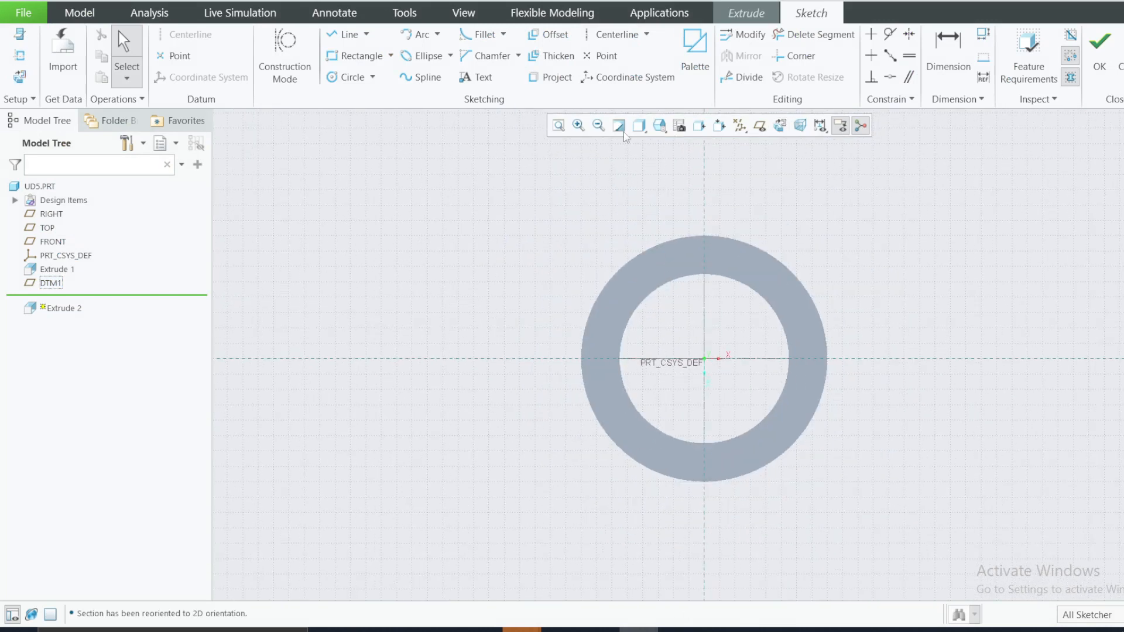
click(550, 77)
click(619, 269)
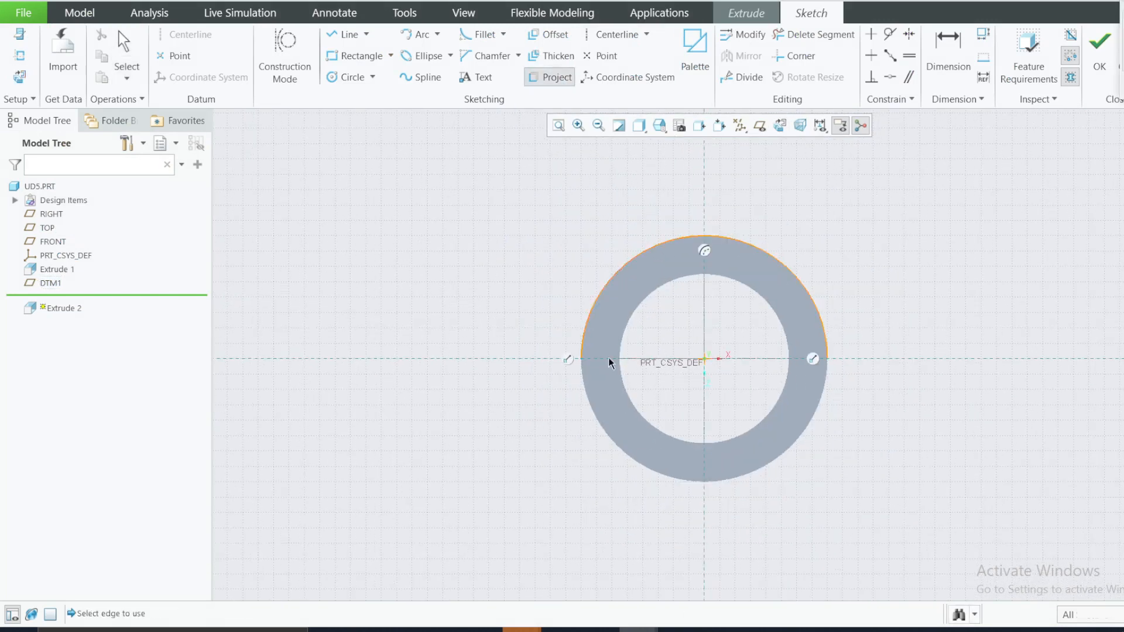
click(598, 419)
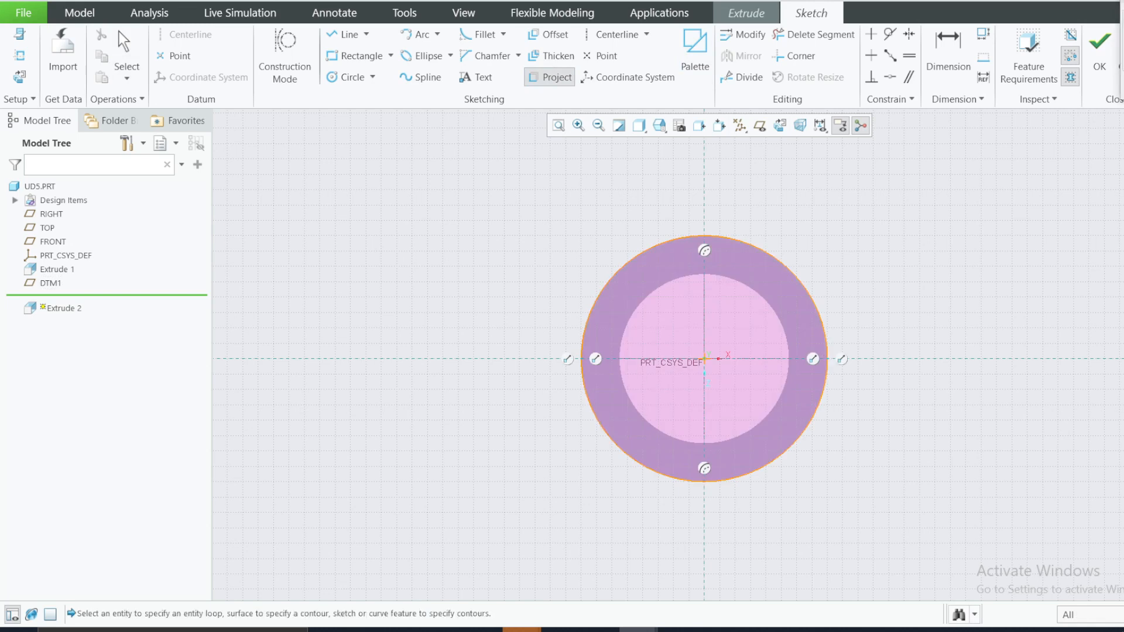
click(119, 32)
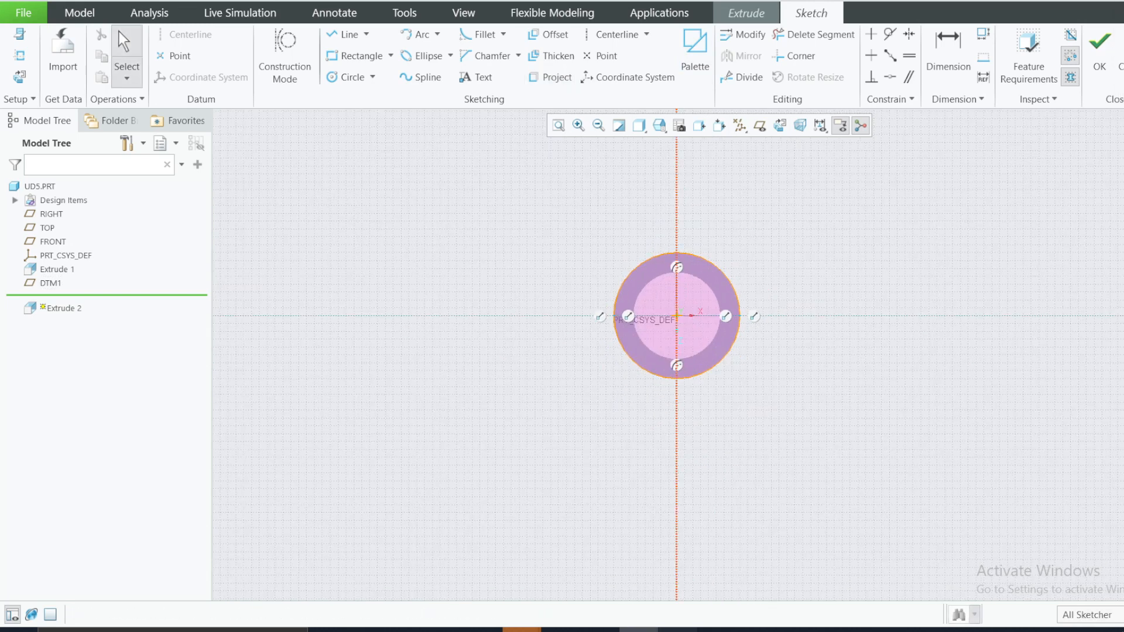
Step: Consult the reference drawing and sketch a center rectangle about 33 by 42 on the horizontal axis, to the left of the ring
key(alt+Tab)
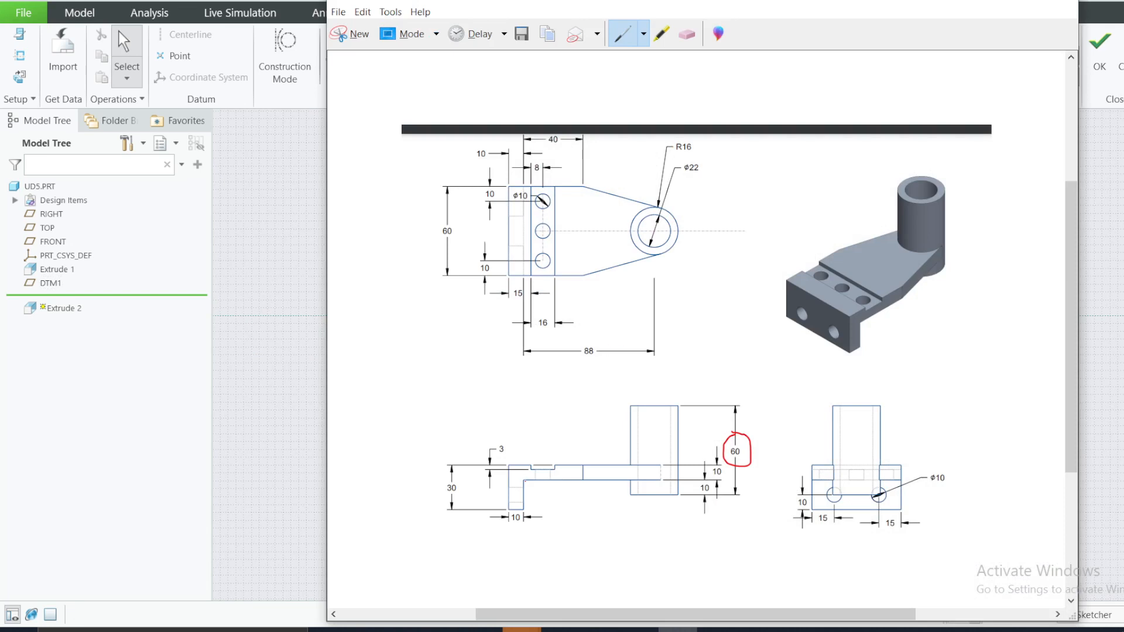
drag(530, 453, 530, 419)
drag(572, 359, 618, 364)
click(986, 1)
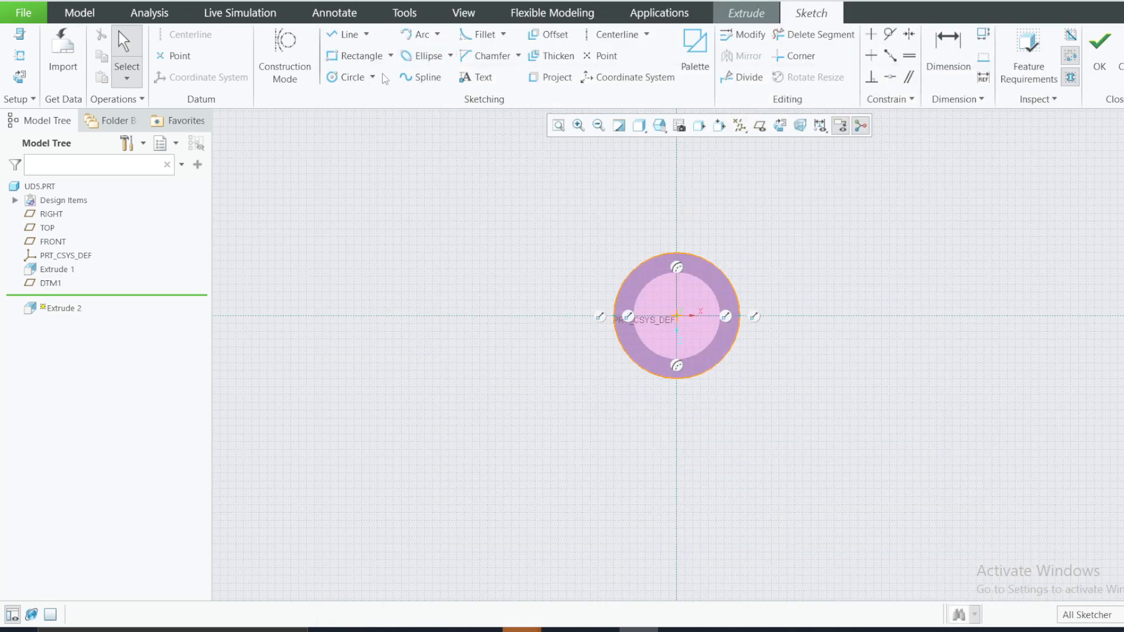
click(391, 55)
click(389, 106)
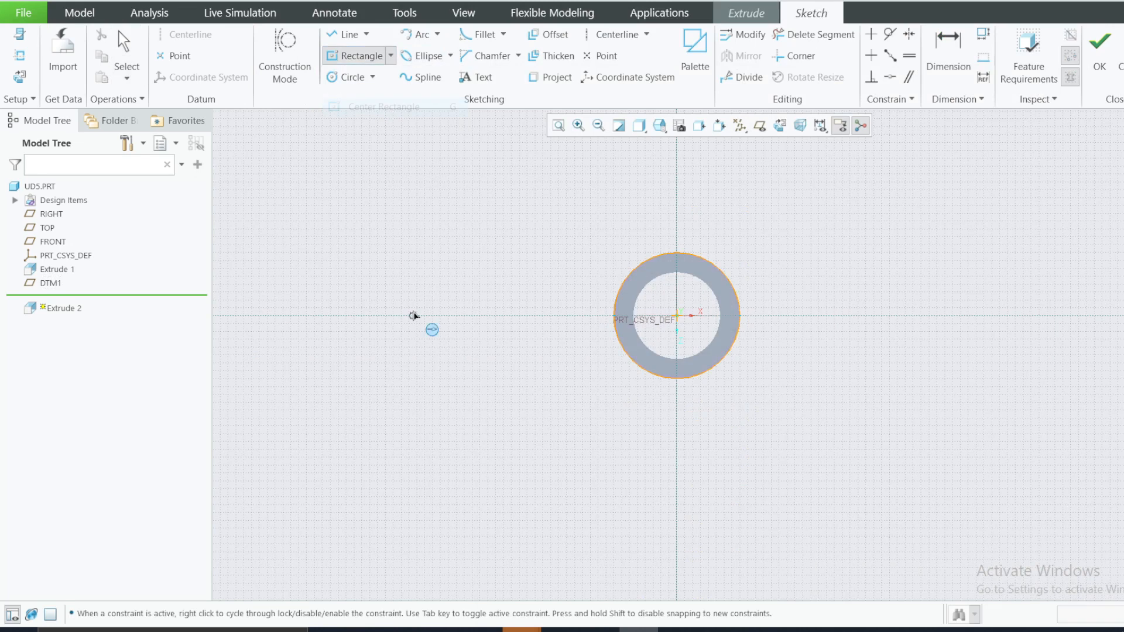
click(513, 316)
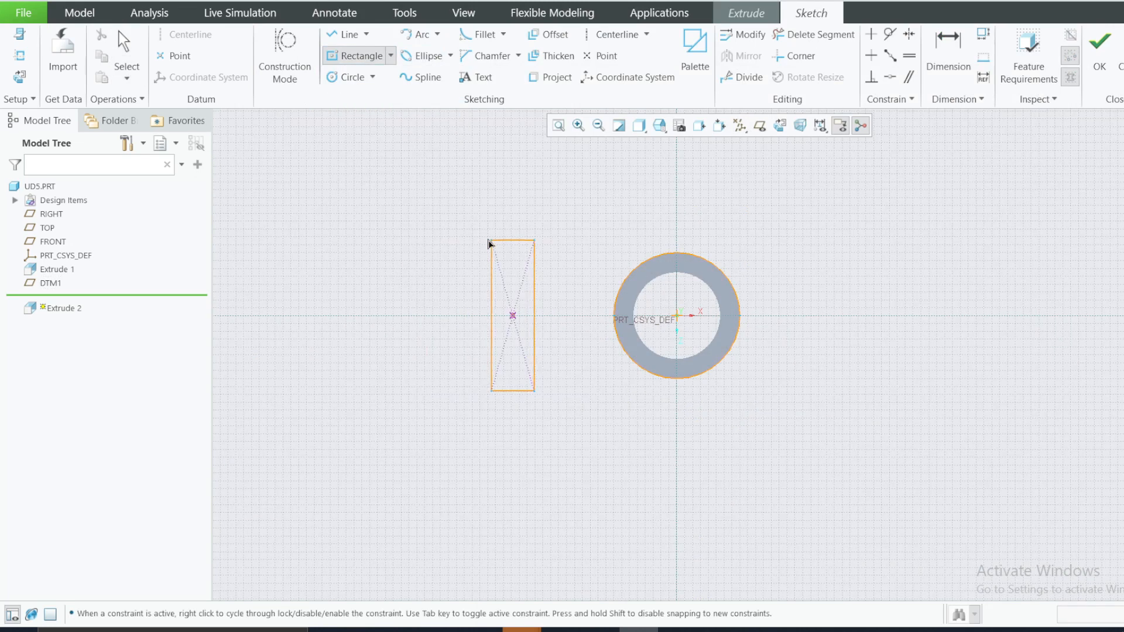
click(447, 233)
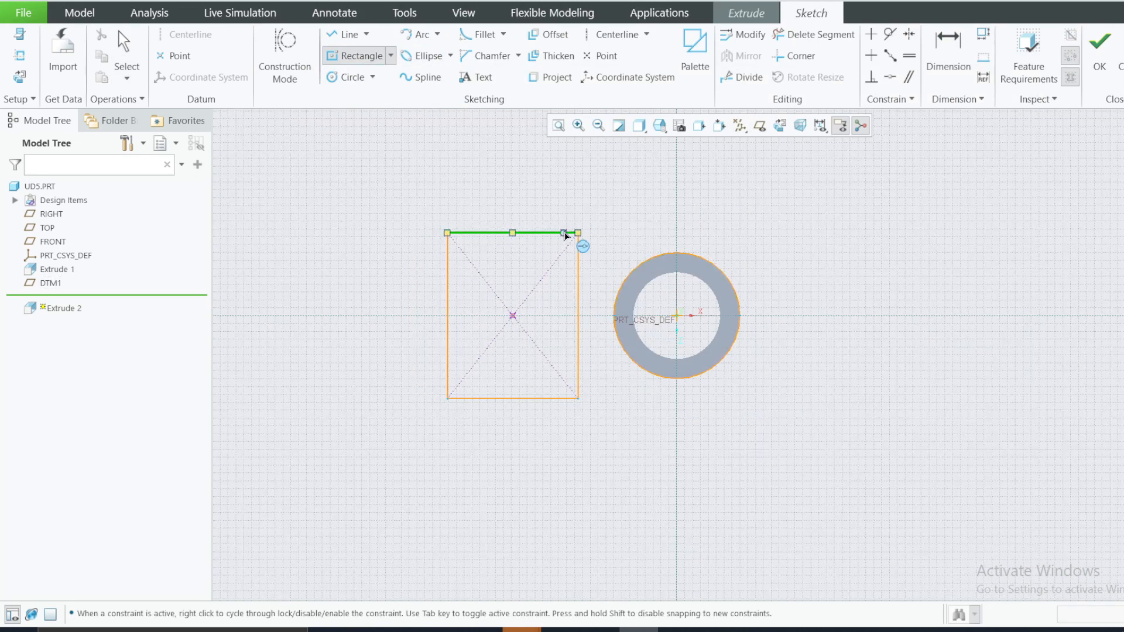
middle_click(566, 235)
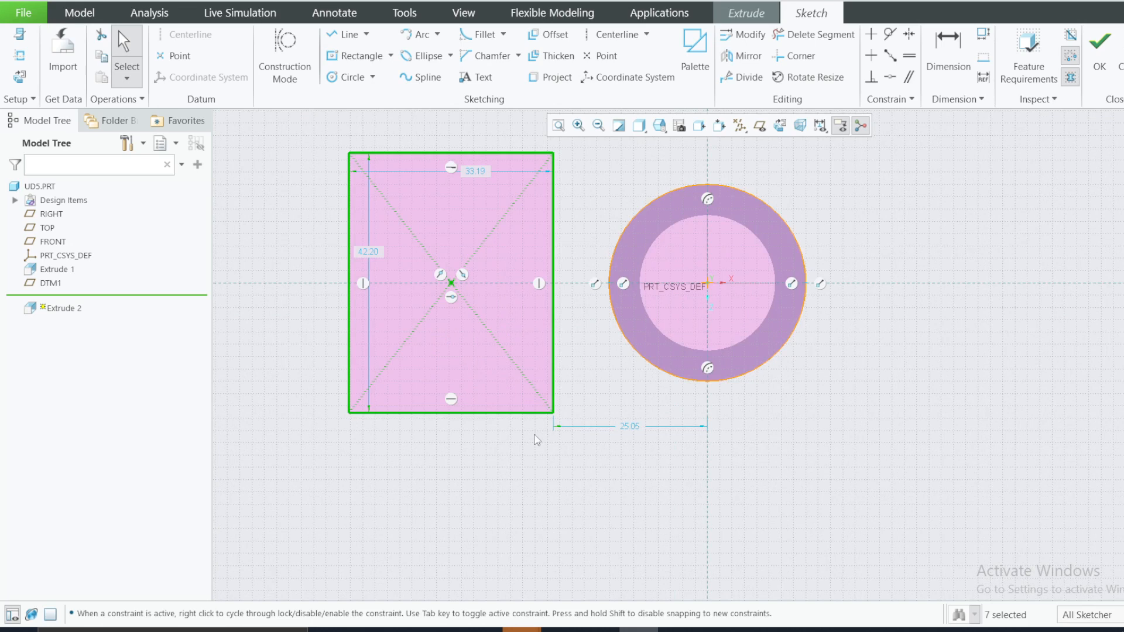
Step: Dimension the distance from the rectangle's left edge to the ring's center as 88
key(d)
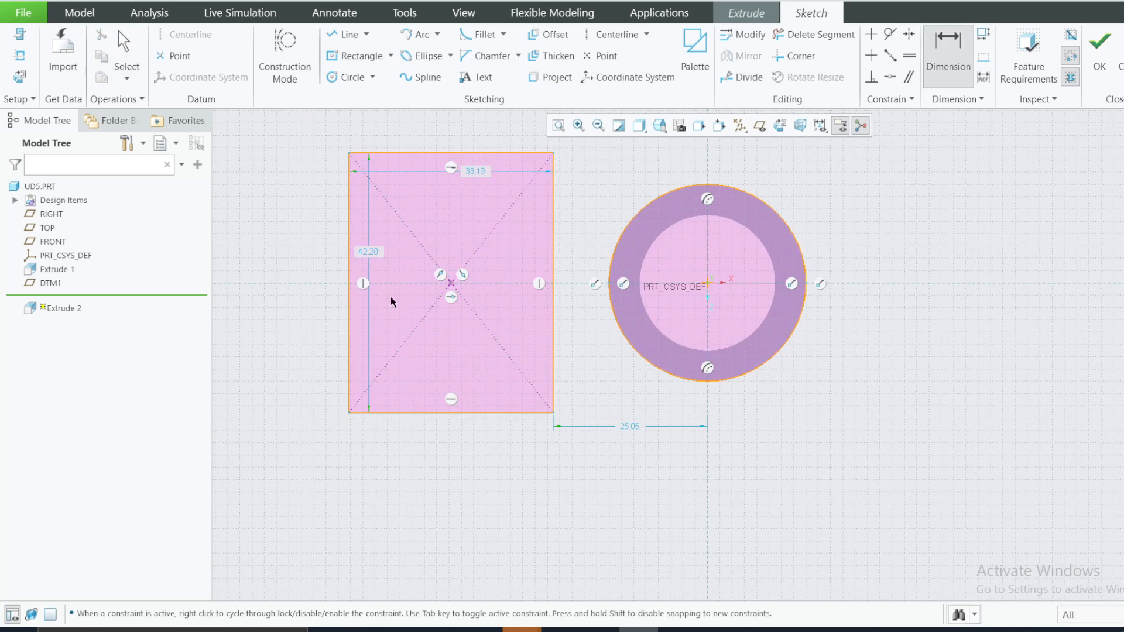
click(350, 272)
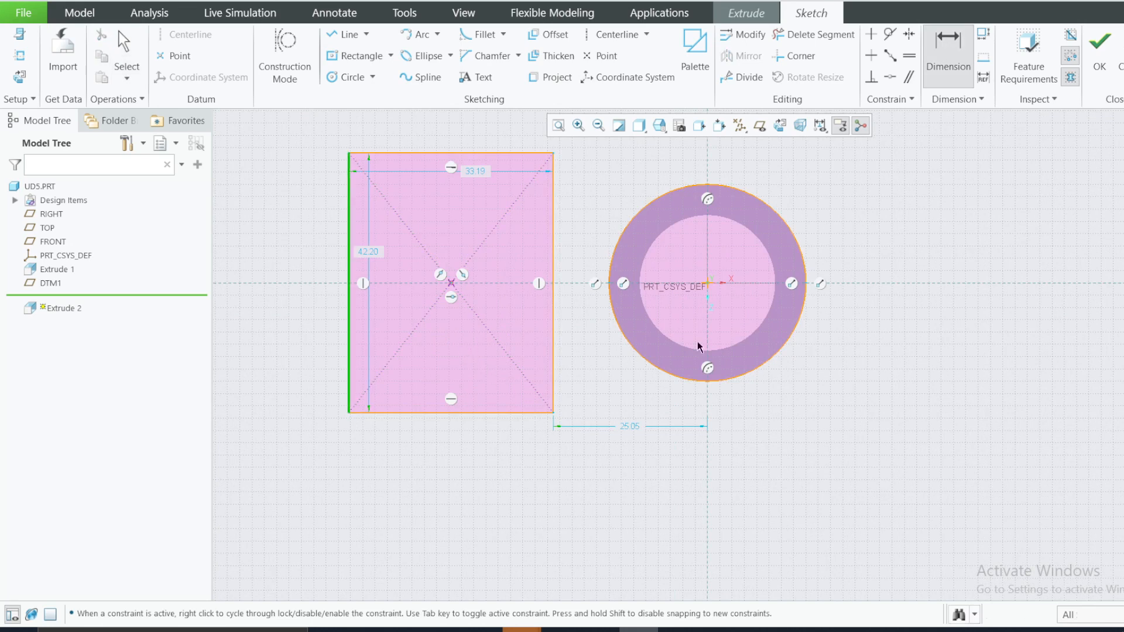
click(708, 287)
middle_click(559, 475)
text(8)
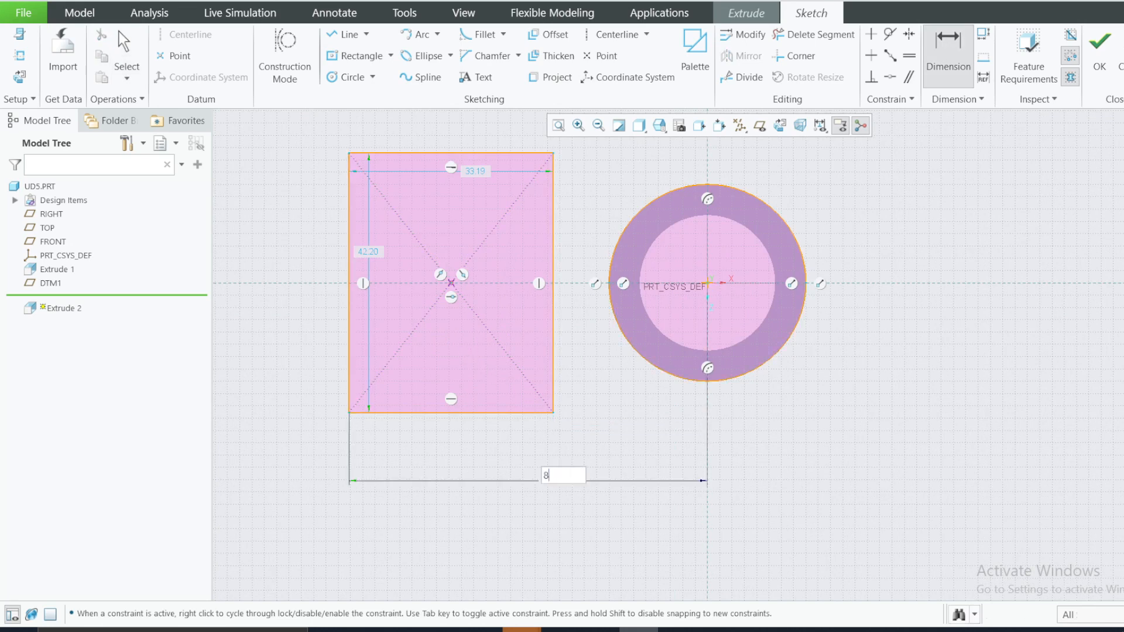
text(8)
key(Return)
scroll(736, 442, down, 1)
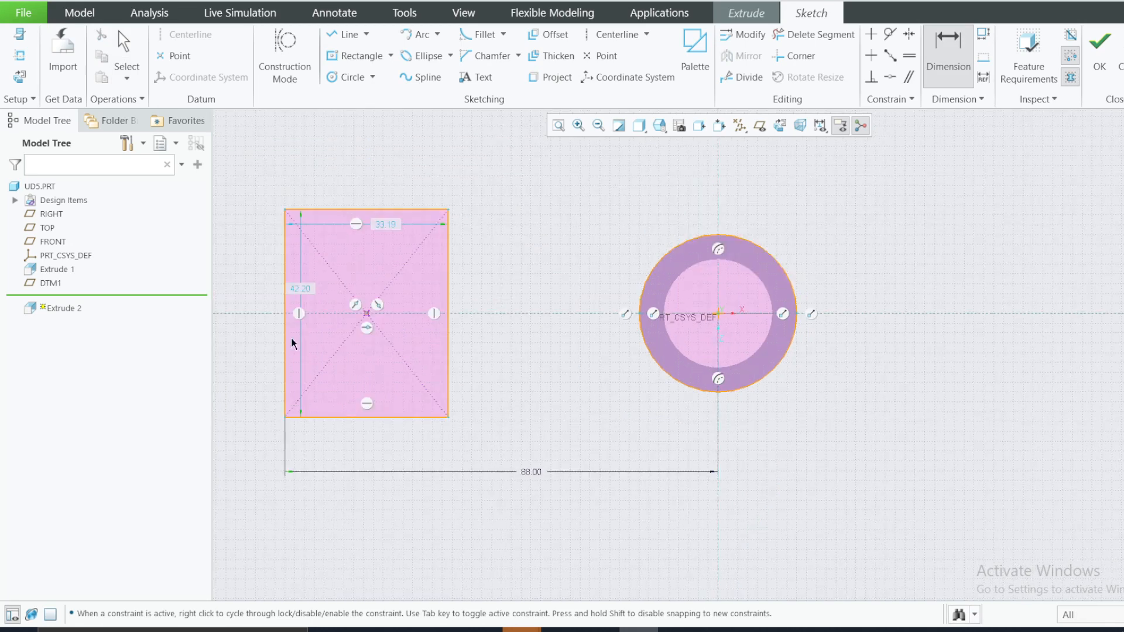
Step: Set the rectangle's height to 60 and move that dimension outside its left edge
double_click(307, 289)
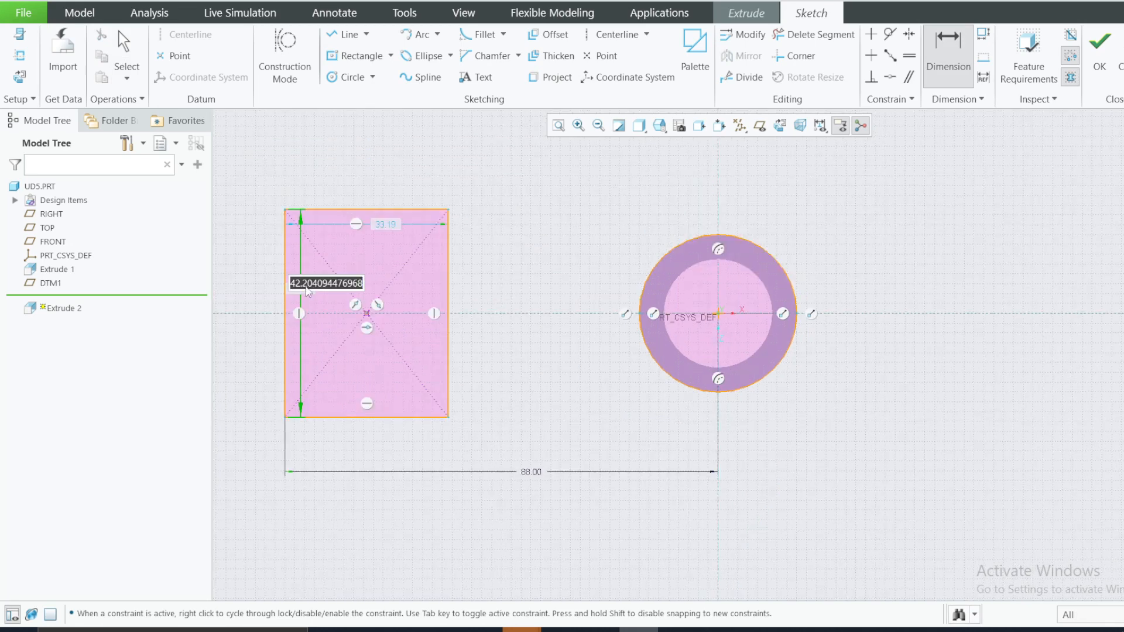
text(60)
key(Return)
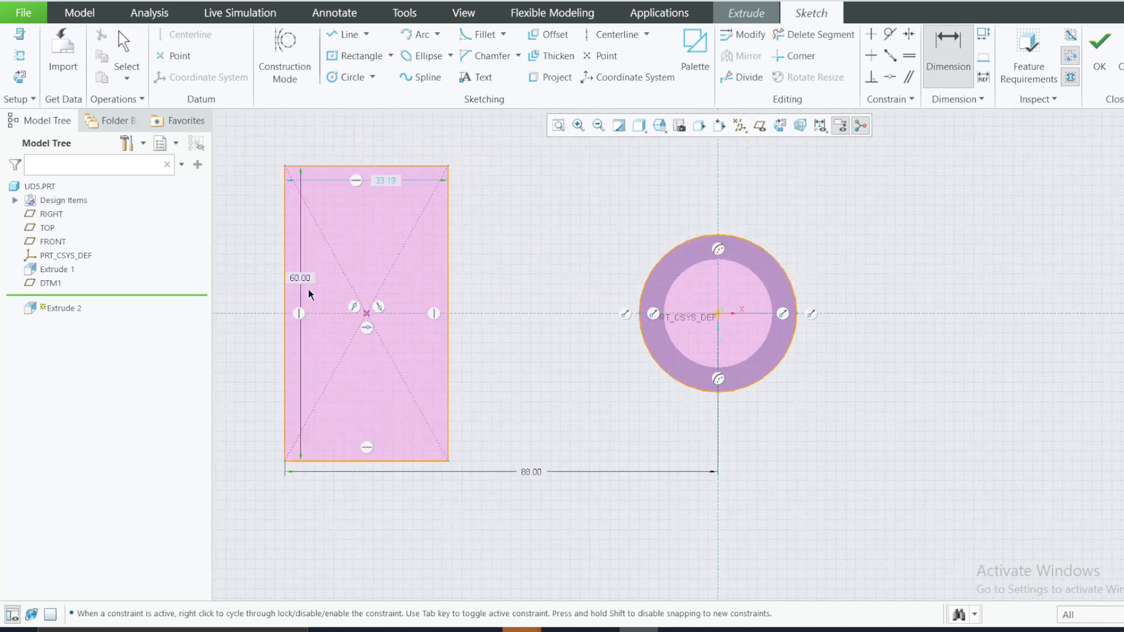
middle_click(527, 258)
scroll(526, 258, down, 1)
drag(345, 273, 264, 271)
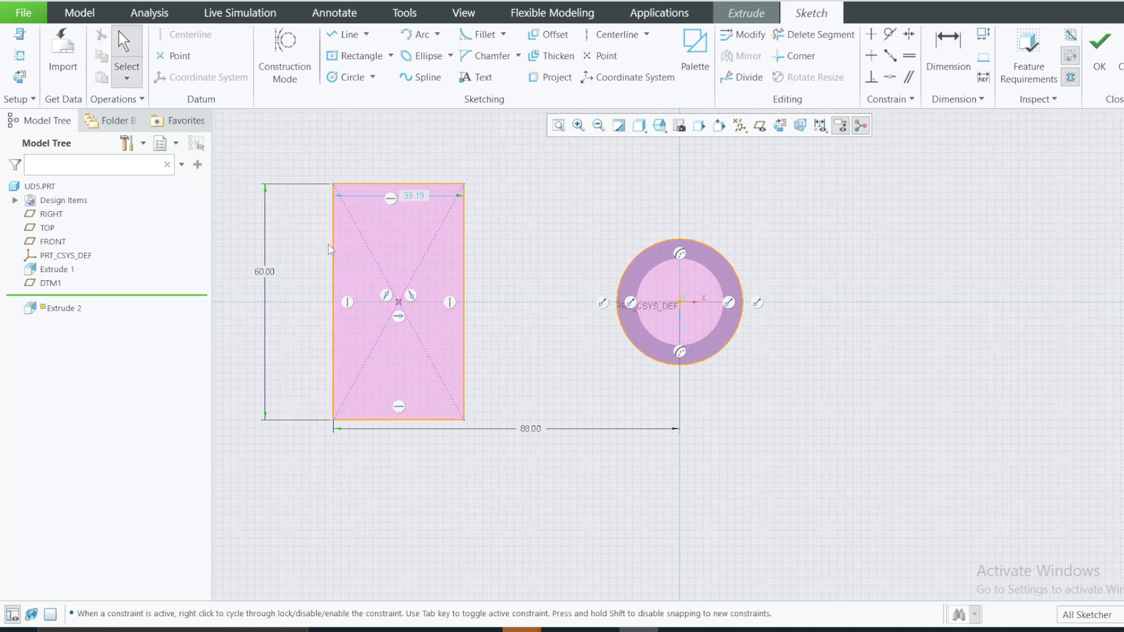
Step: Set the rectangle's width to 40, restore the flat sketch view and move the width dimension above the rectangle
double_click(410, 196)
text(40)
key(Return)
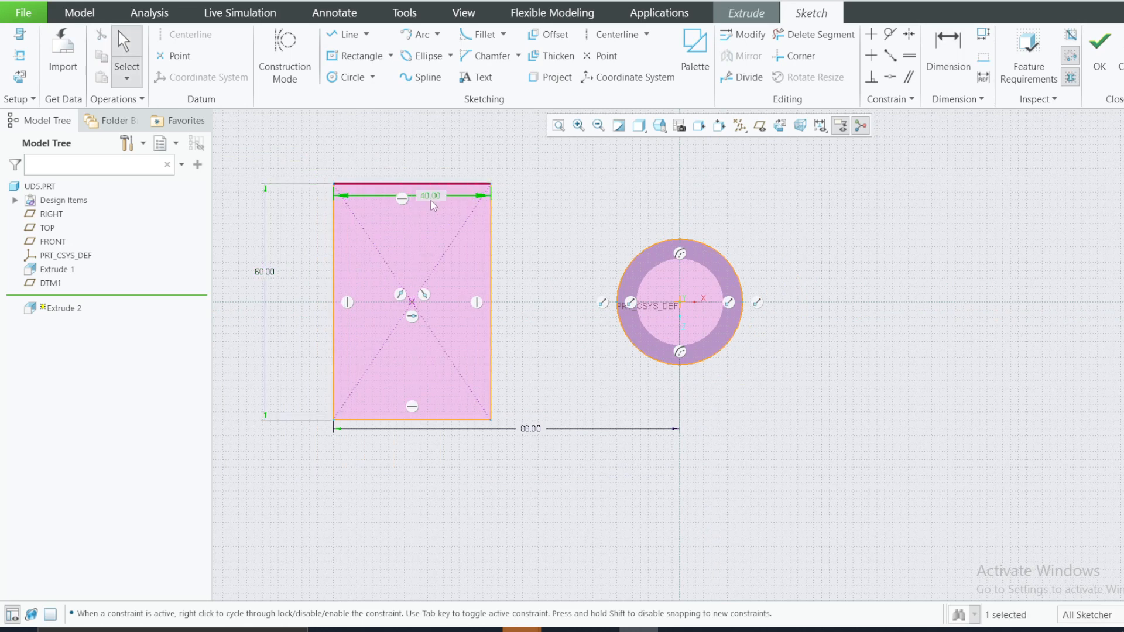
middle_drag(433, 205, 447, 168)
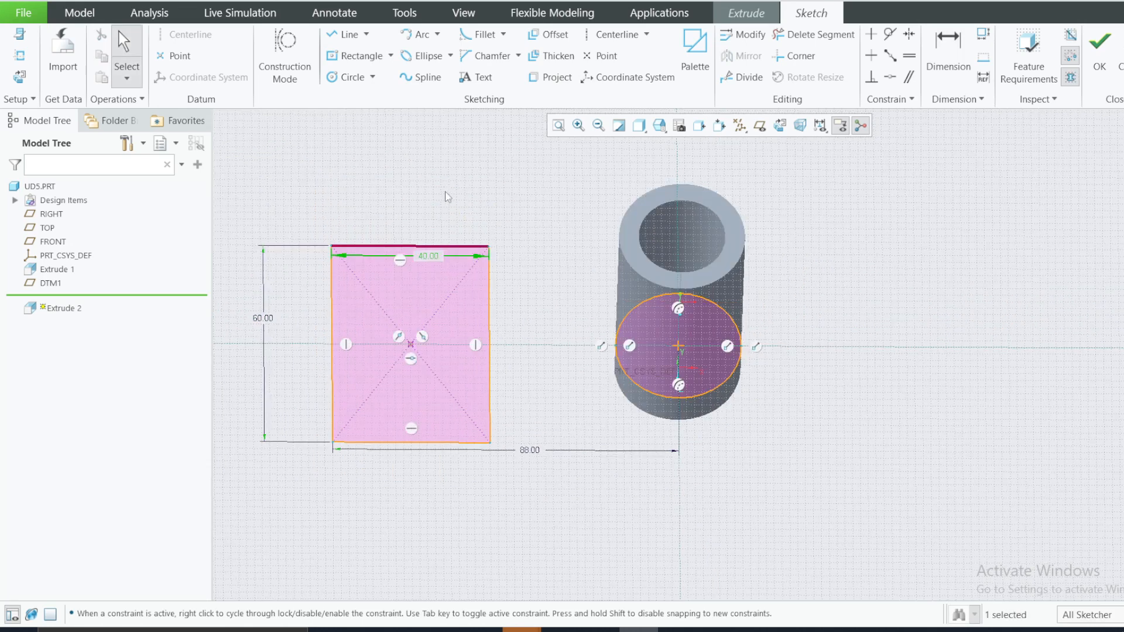
click(21, 78)
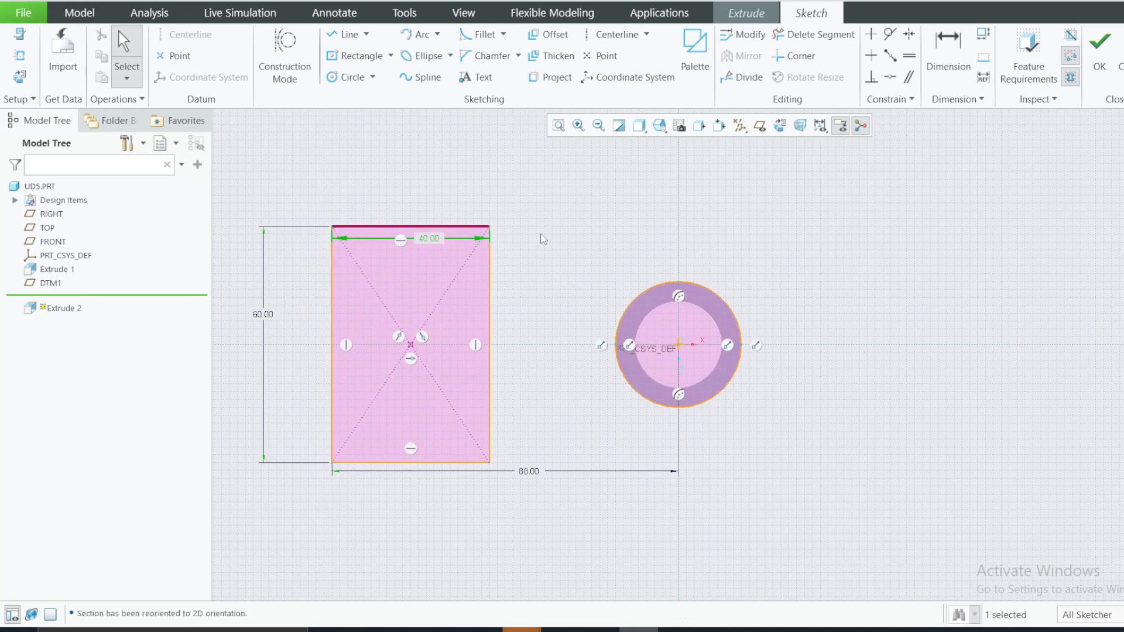
drag(441, 240, 426, 199)
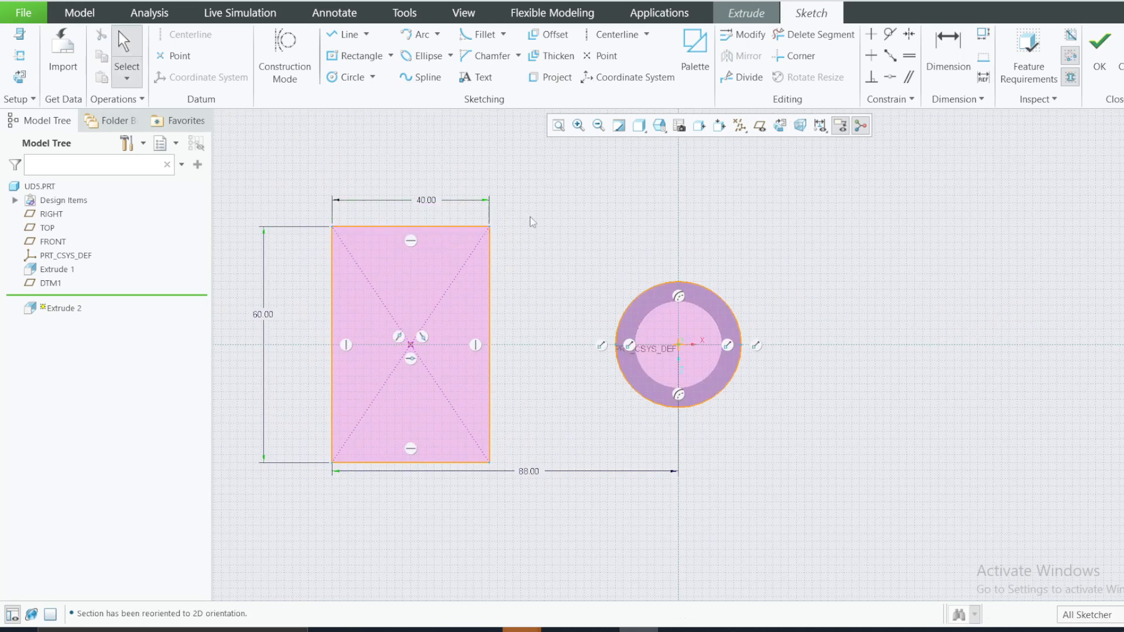
click(366, 34)
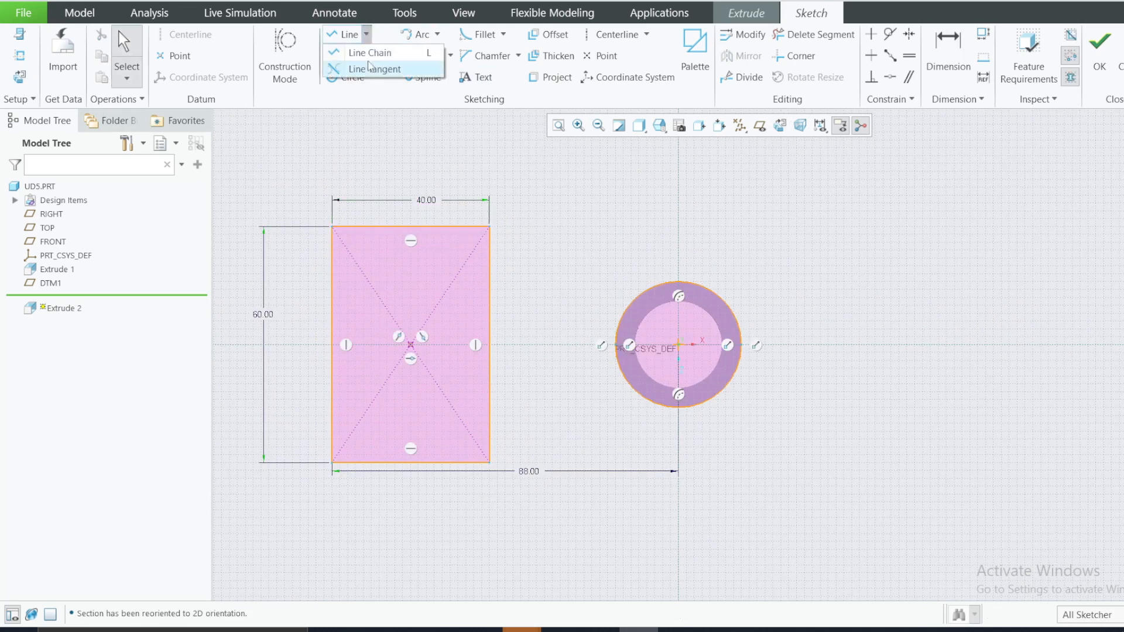
click(384, 71)
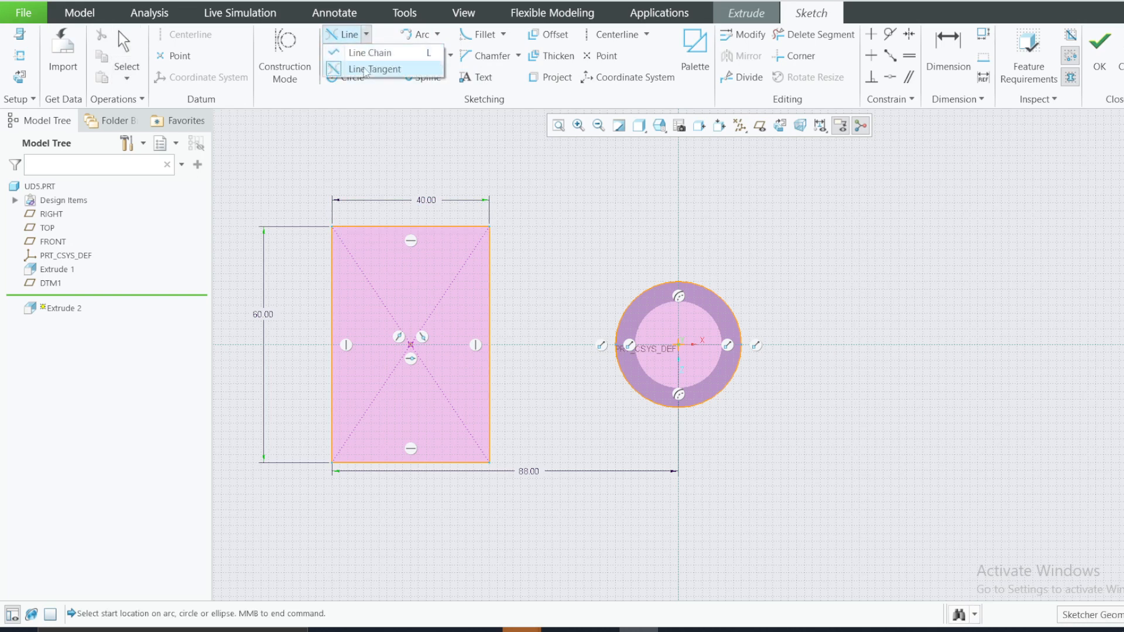
click(374, 69)
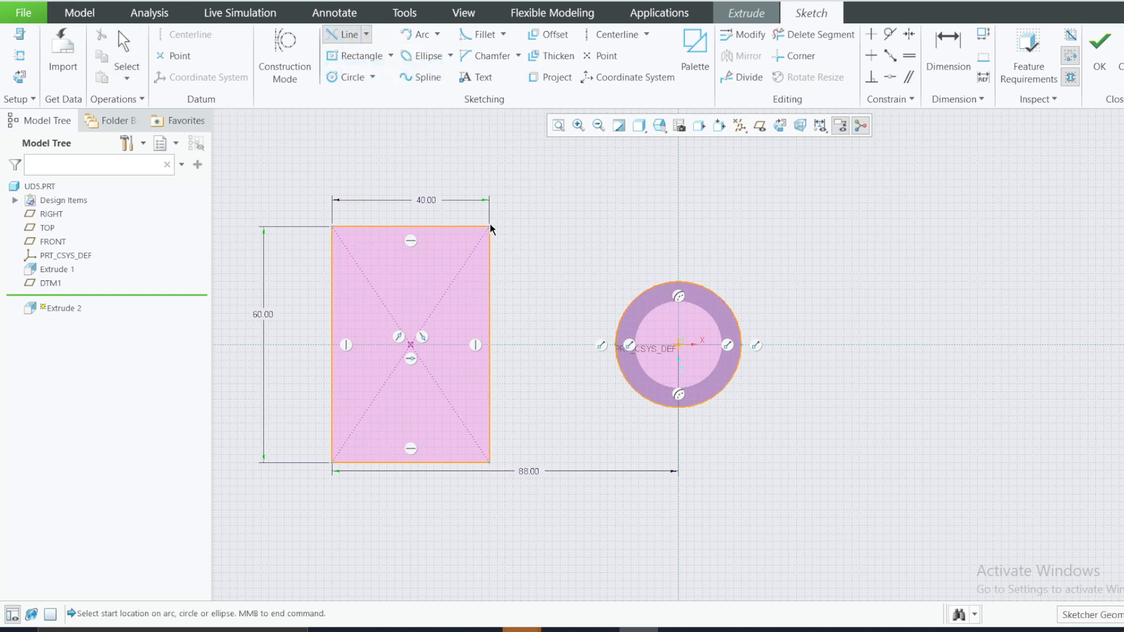
middle_click(529, 222)
click(367, 34)
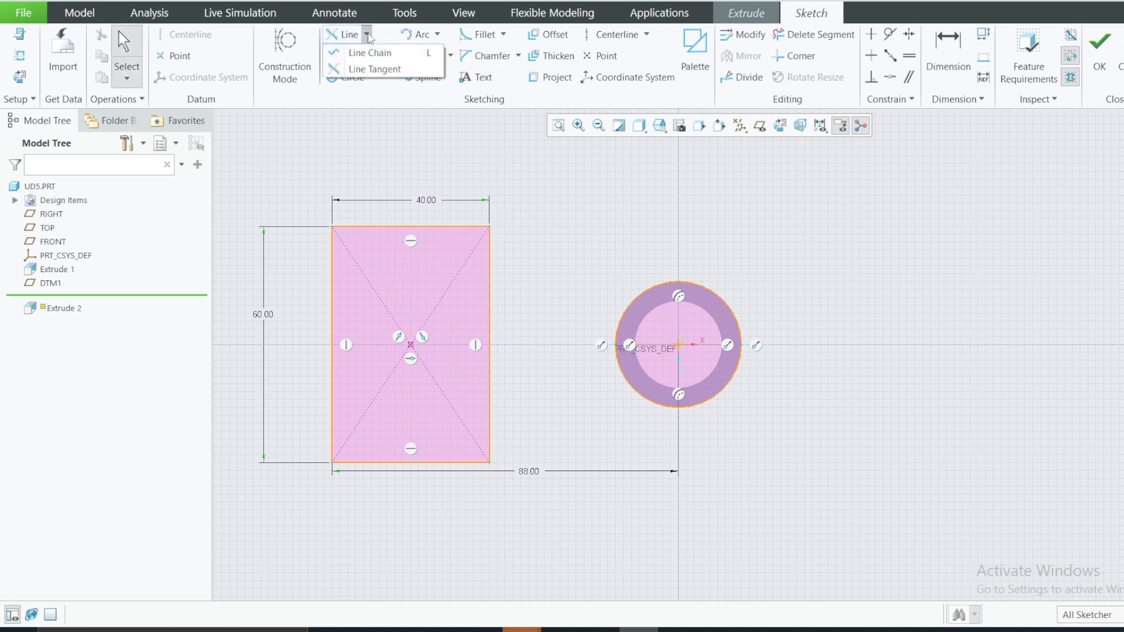
click(373, 54)
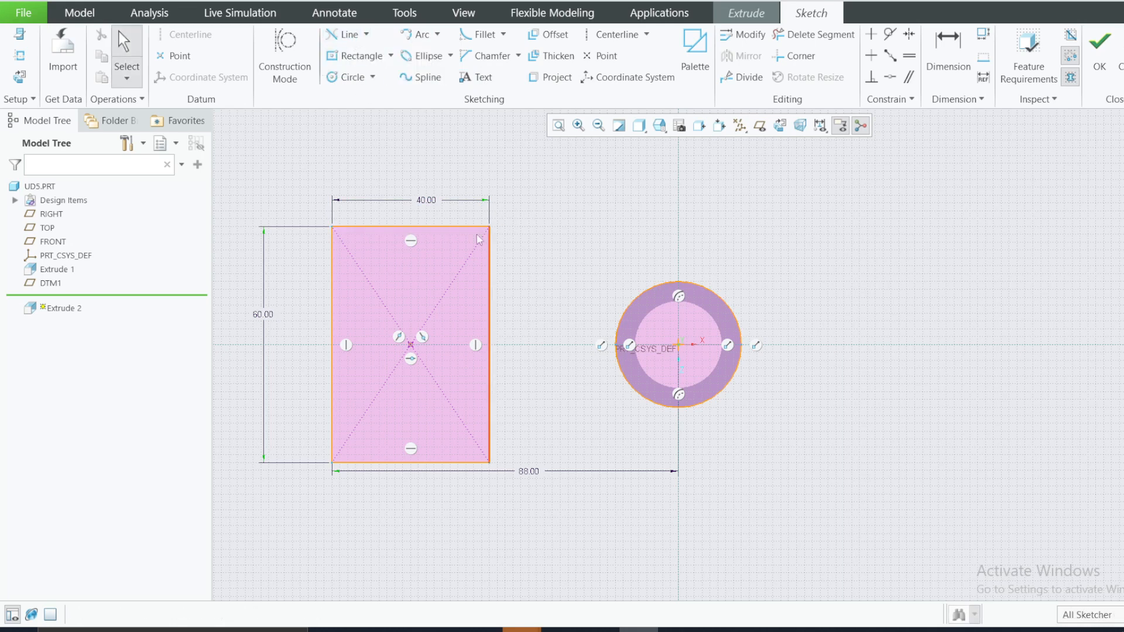
Step: Draw a line from the rectangle's upper-right corner to the upper part of the ring's outer circle
click(366, 34)
click(371, 54)
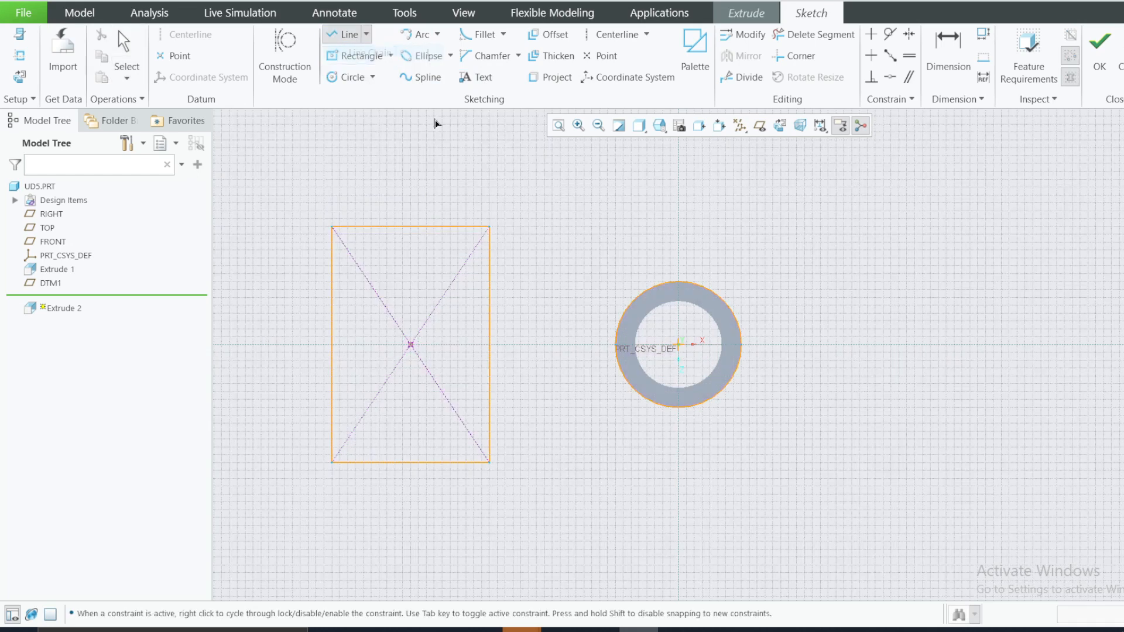
click(490, 226)
click(653, 280)
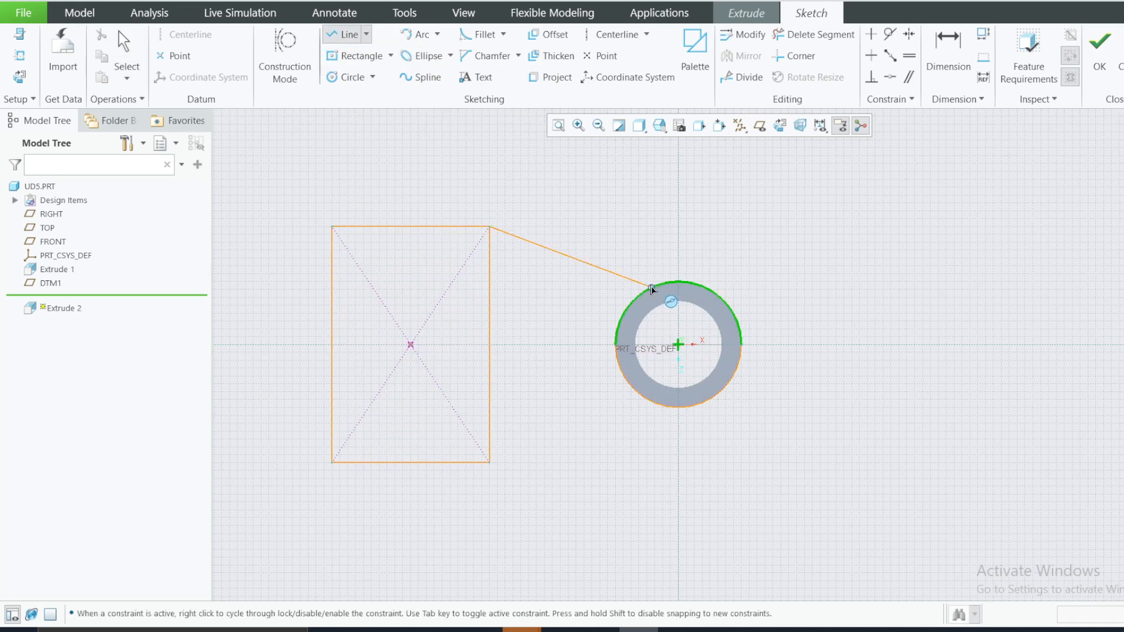
middle_click(722, 258)
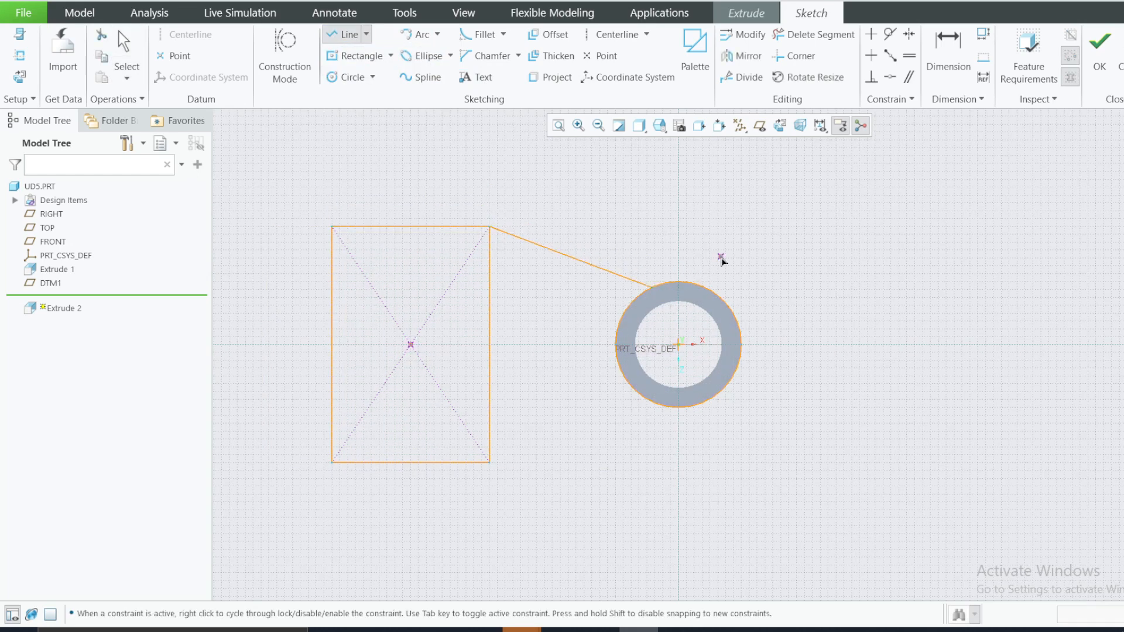
Step: Draw a horizontal centerline through the rectangle's center and the ring's center
click(592, 37)
click(410, 346)
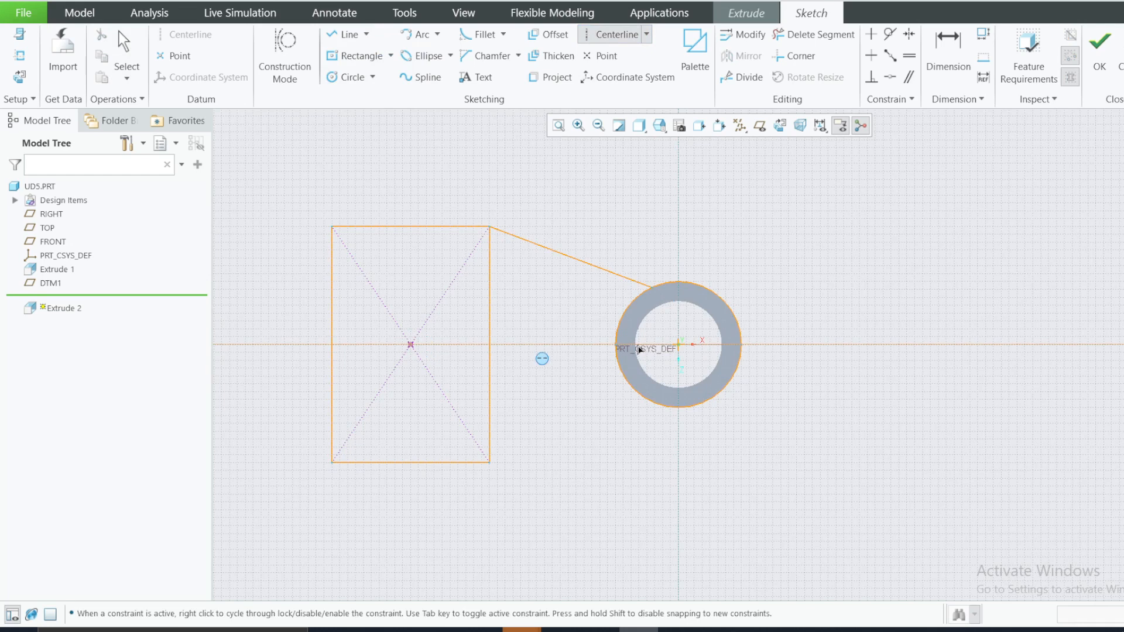
click(681, 345)
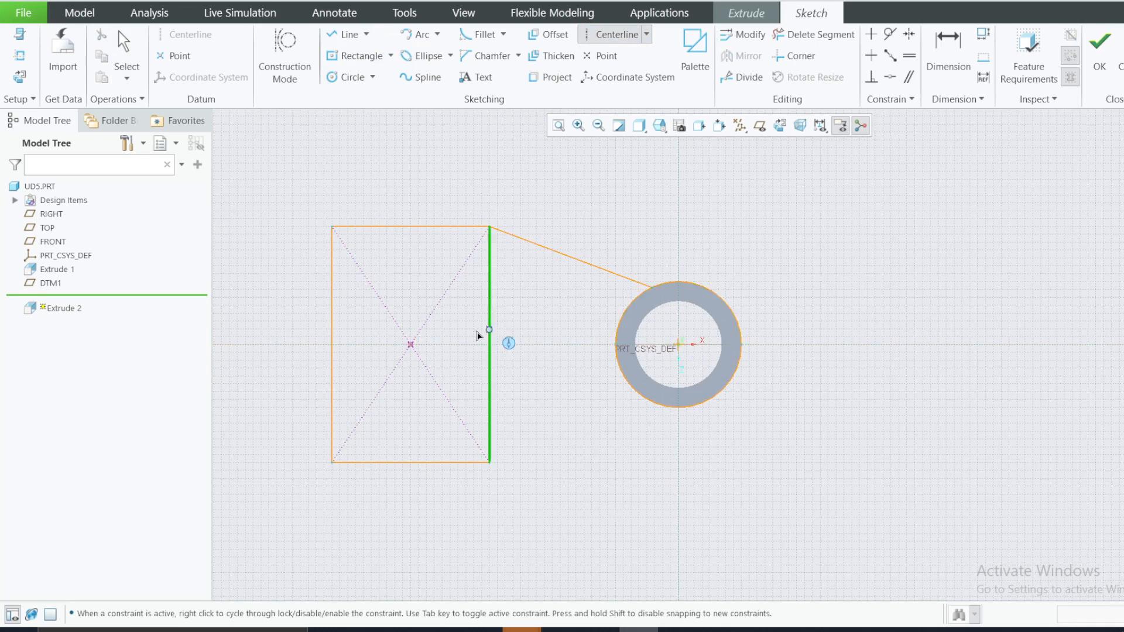
click(410, 345)
click(679, 344)
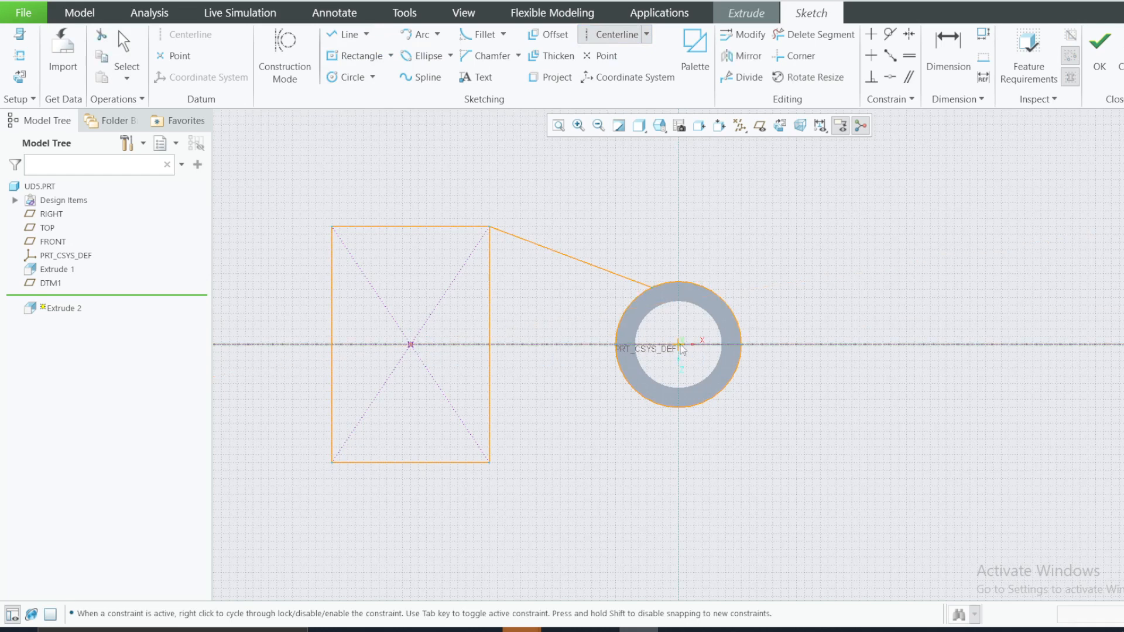
middle_click(862, 237)
Step: Mirror the slanted line about the horizontal centerline to join the rectangle's lower-right corner to the ring
click(741, 55)
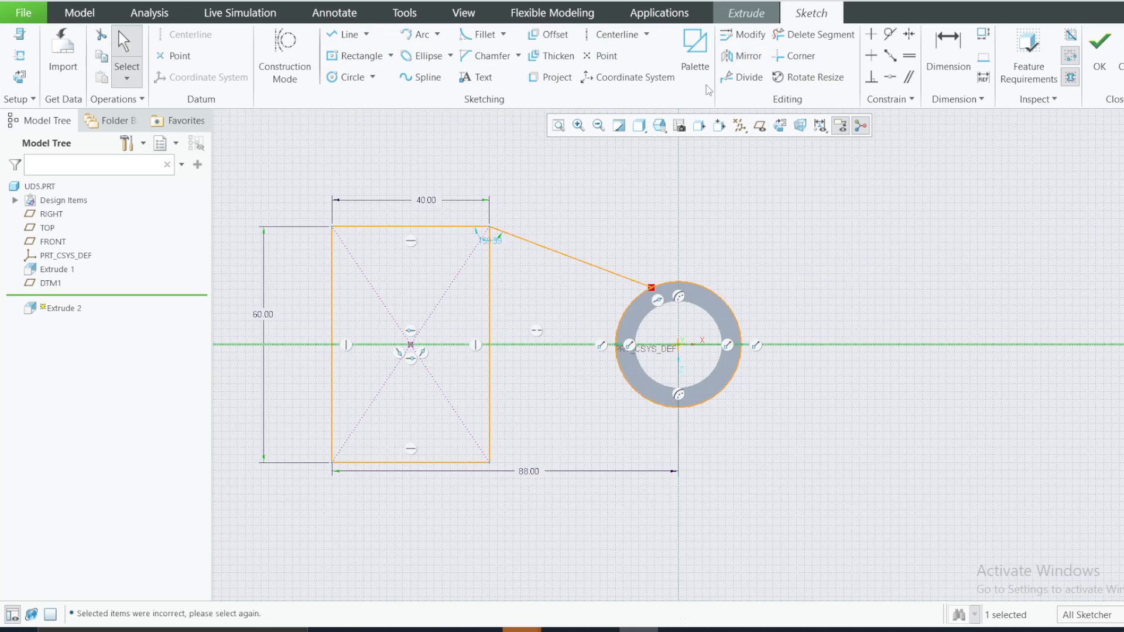
ctrl+click(560, 260)
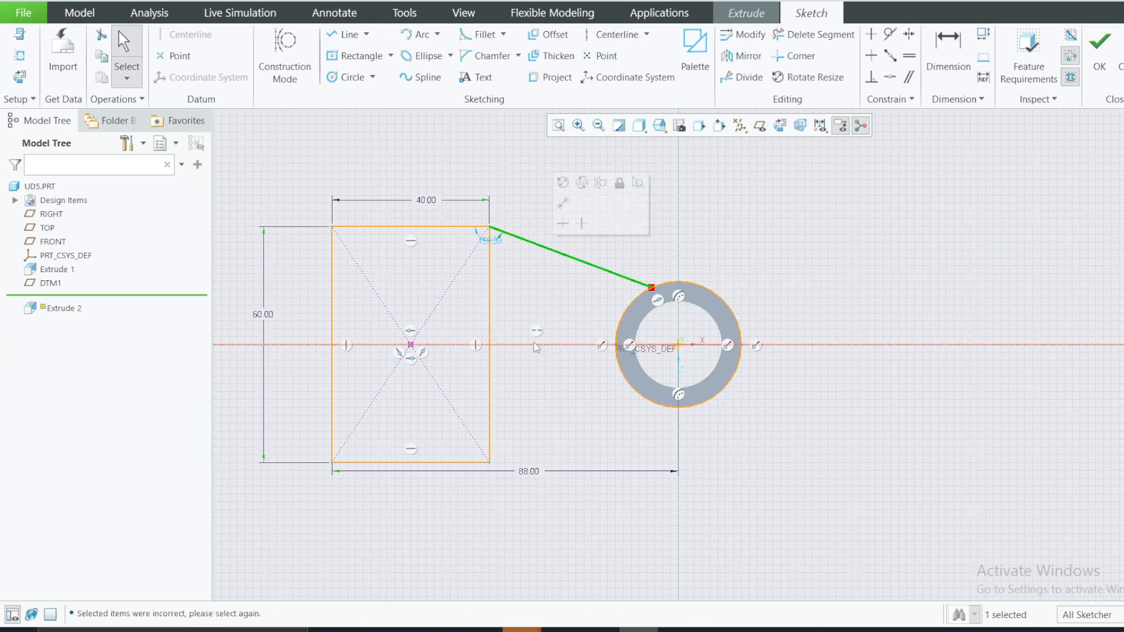
click(718, 212)
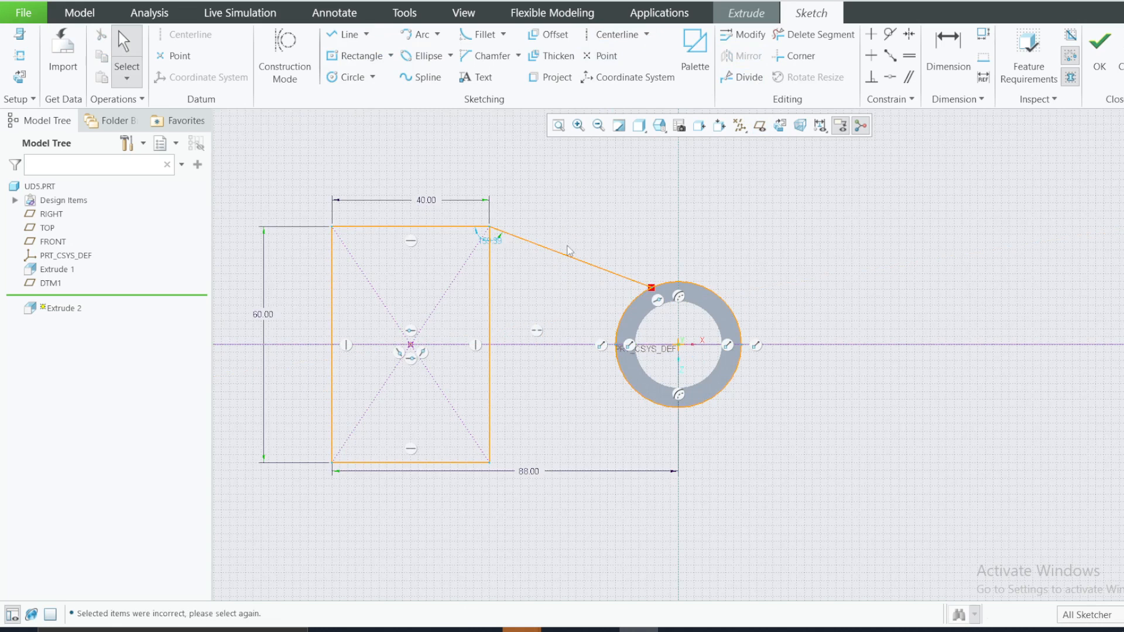
click(563, 264)
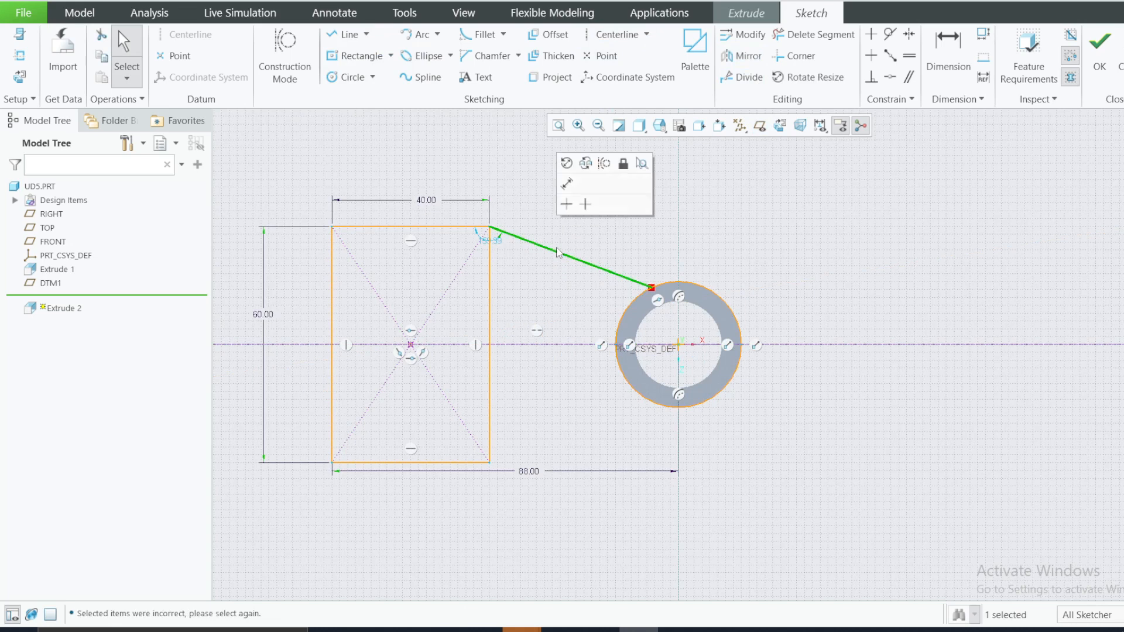
click(741, 55)
click(534, 344)
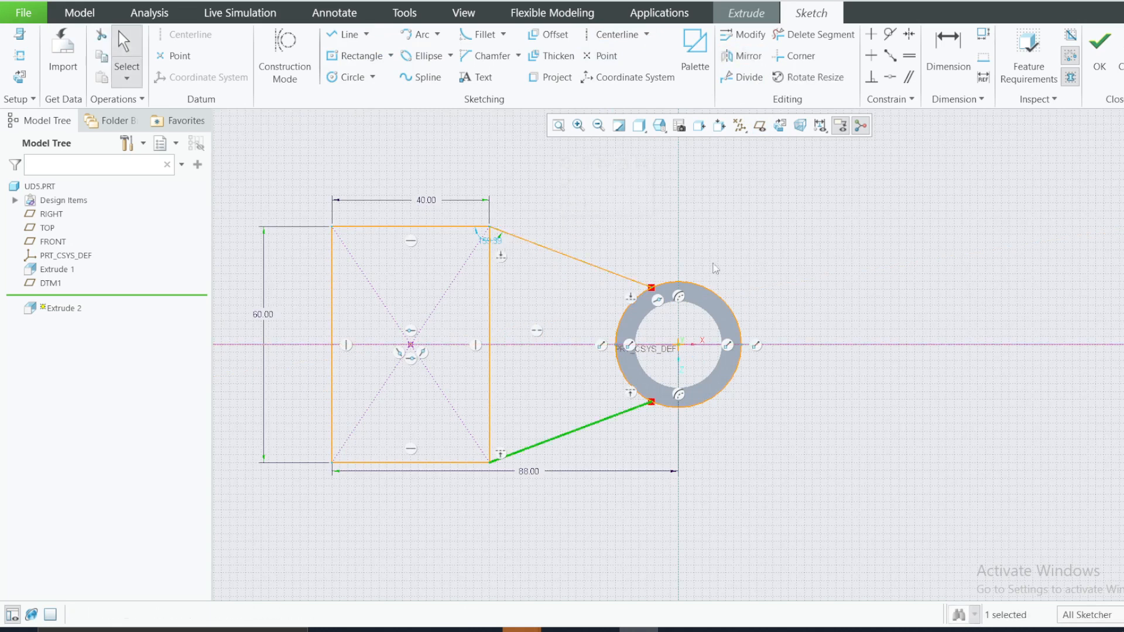
Step: Make the upper slanted line tangent to the ring's outer circle
scroll(684, 281, up, 3)
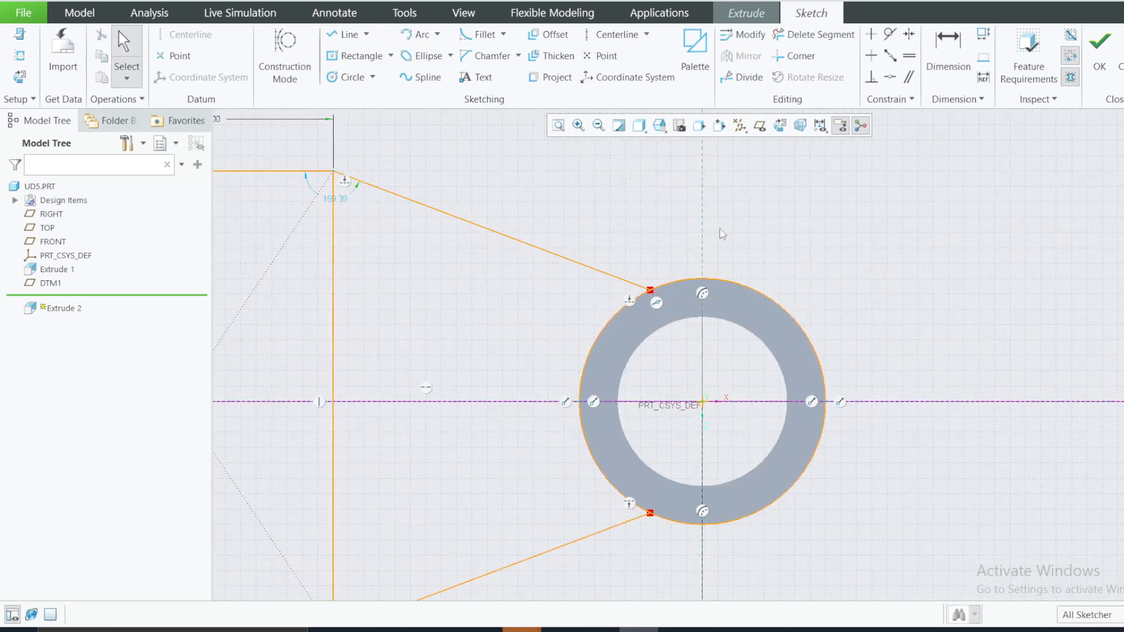
click(888, 34)
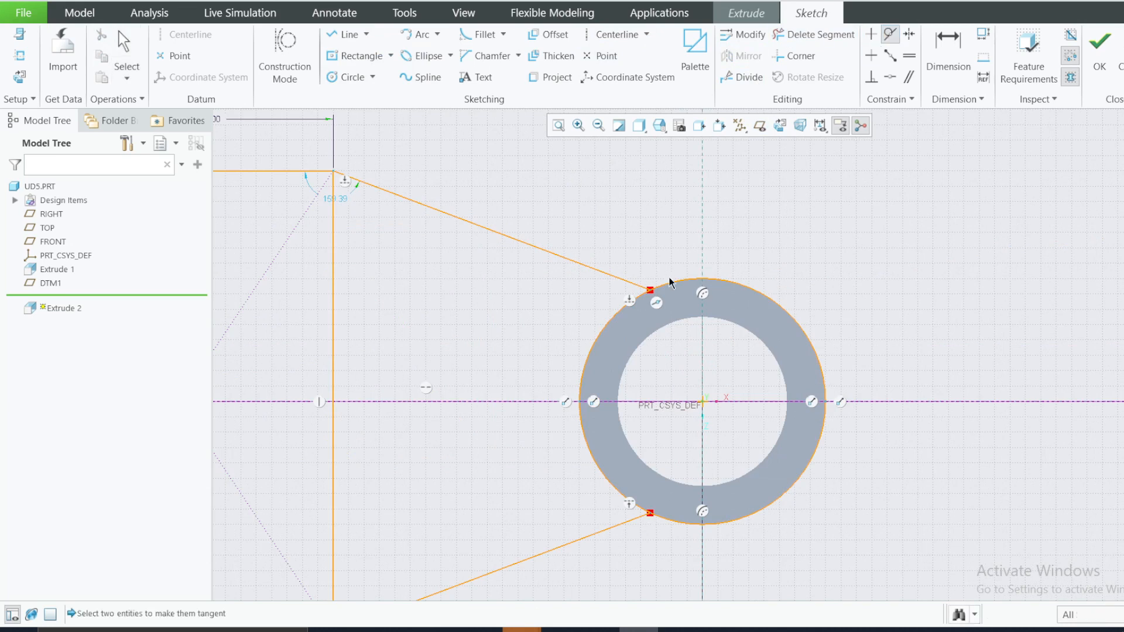
click(669, 283)
click(641, 285)
scroll(787, 230, down, 3)
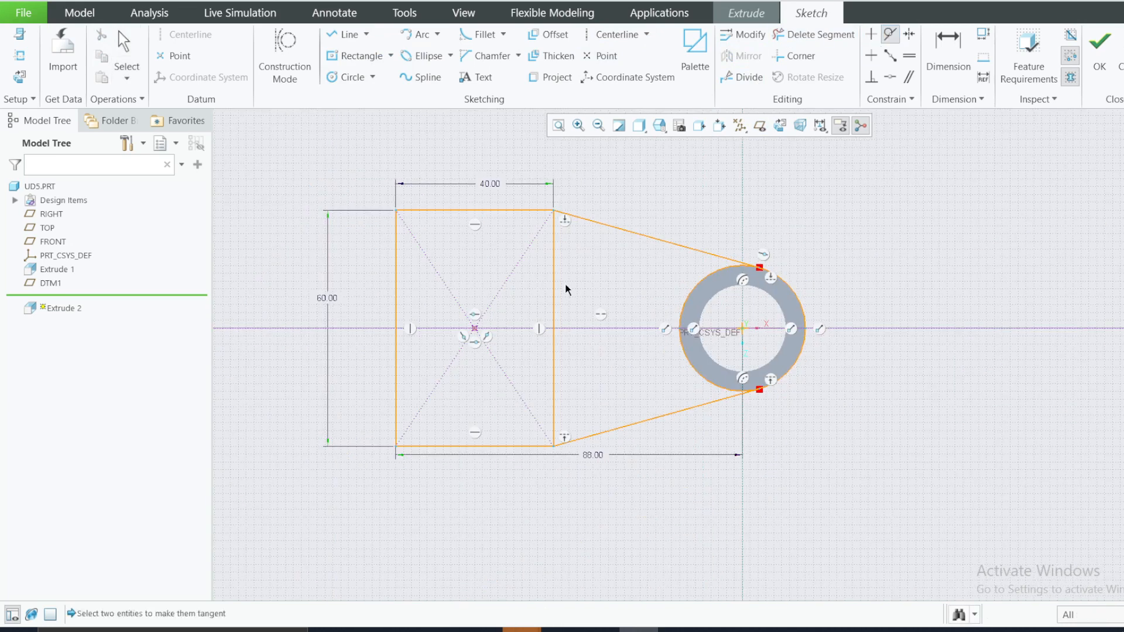
Step: Trim away both halves of the rectangle's right edge and the right-hand arcs of the ring's outer circle
click(814, 35)
click(555, 271)
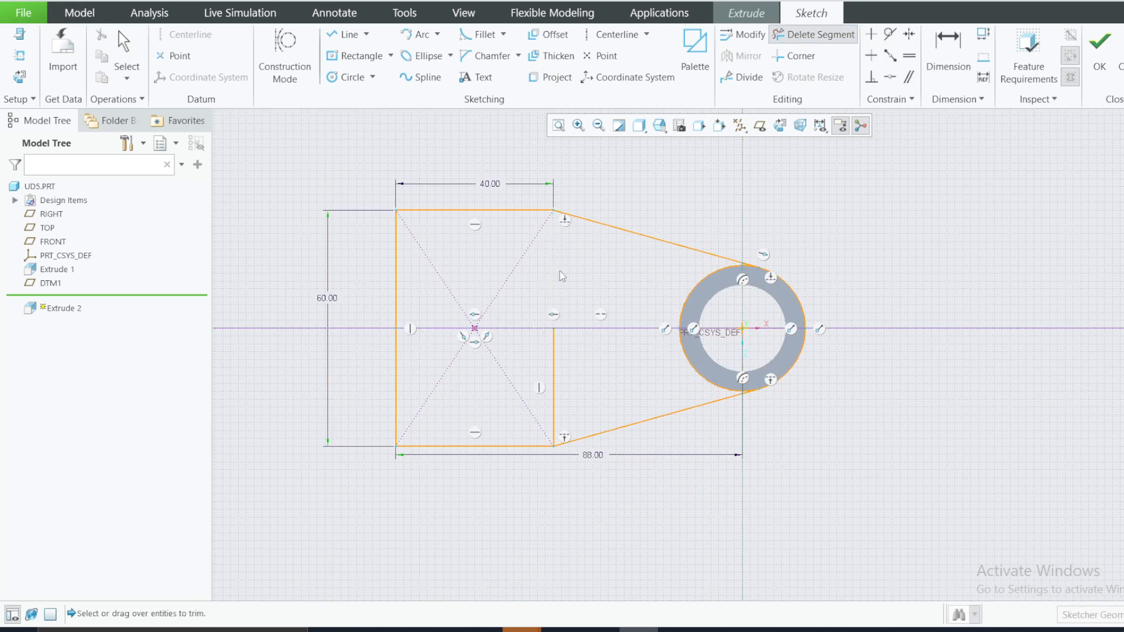
click(553, 378)
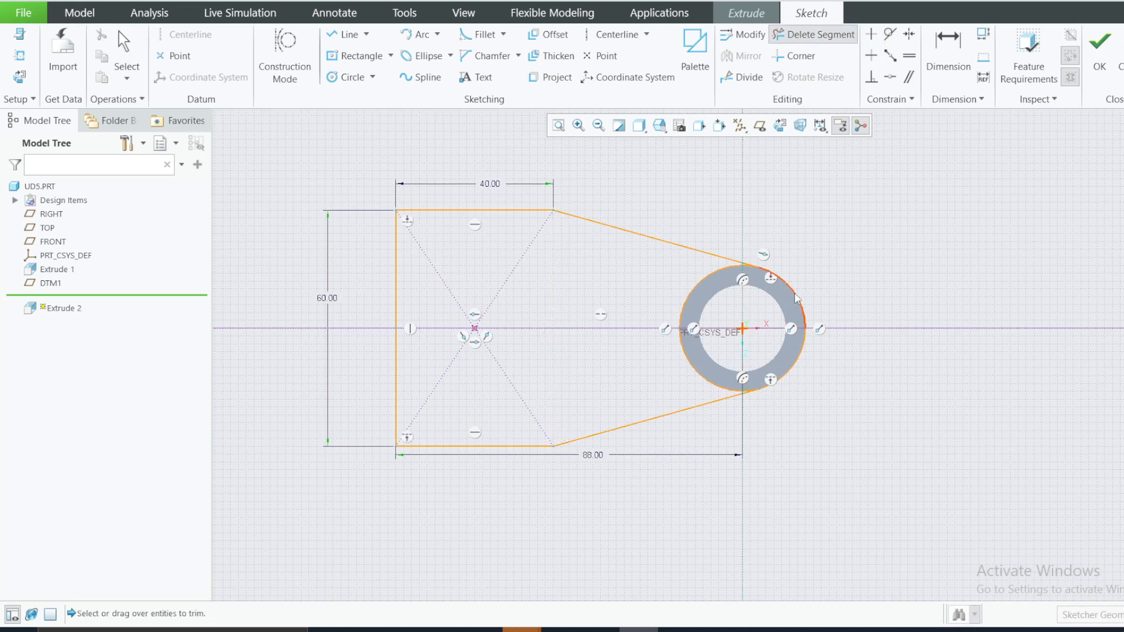
click(798, 296)
click(803, 347)
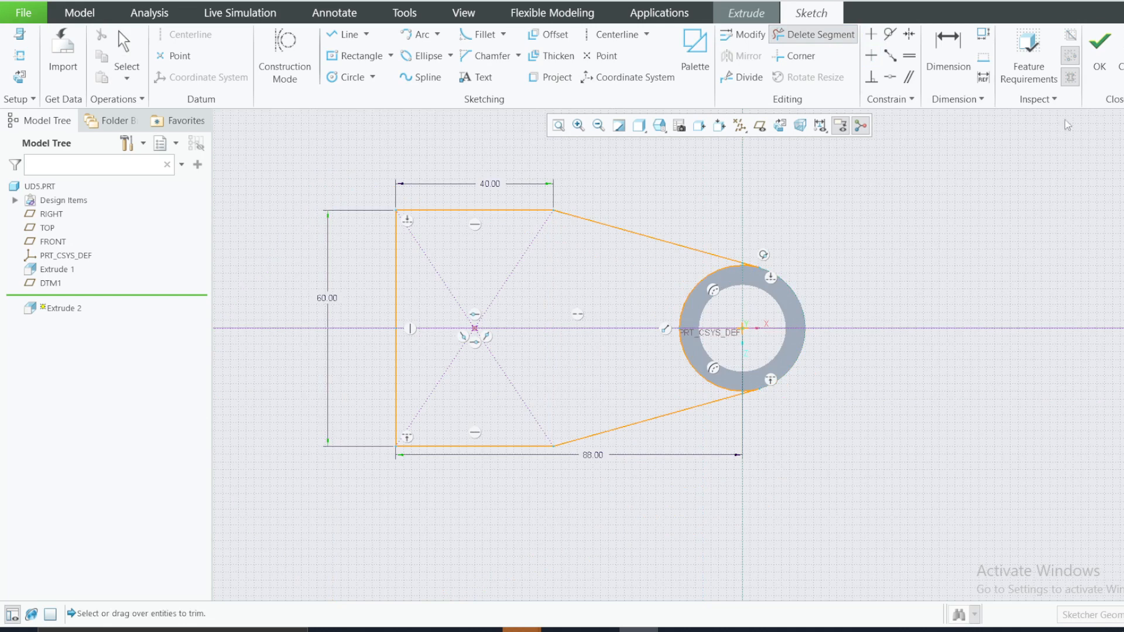
Step: Finish the sketch, extrude the tapered plate profile to a depth of 10 and restore the default view
click(1099, 49)
middle_drag(595, 317, 627, 238)
scroll(627, 237, up, 4)
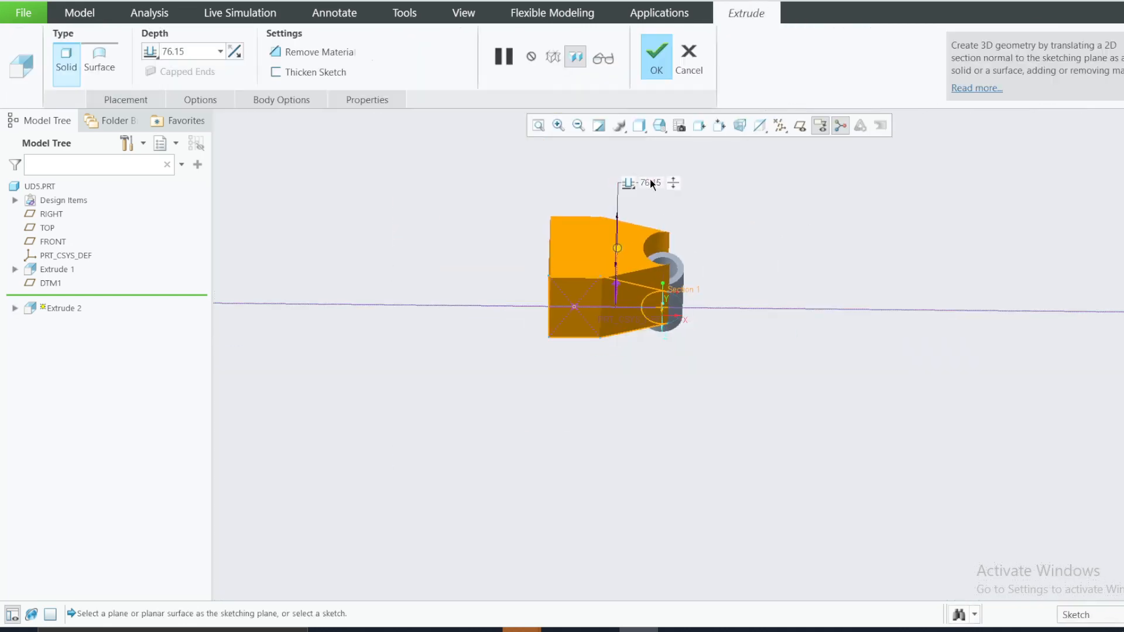
click(212, 56)
text(10)
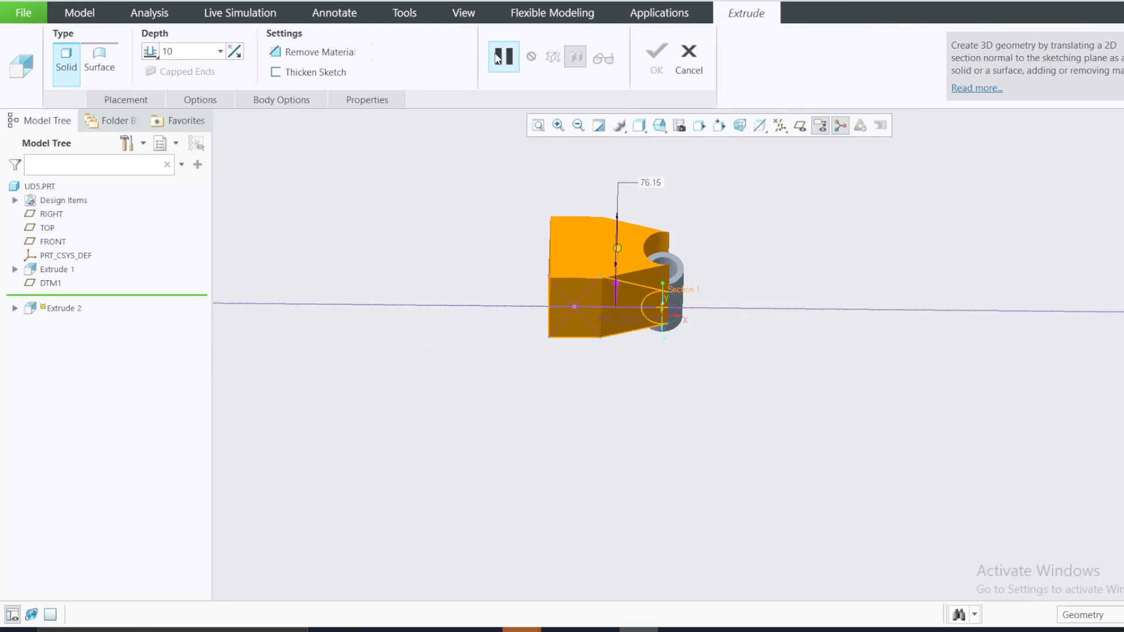
key(Return)
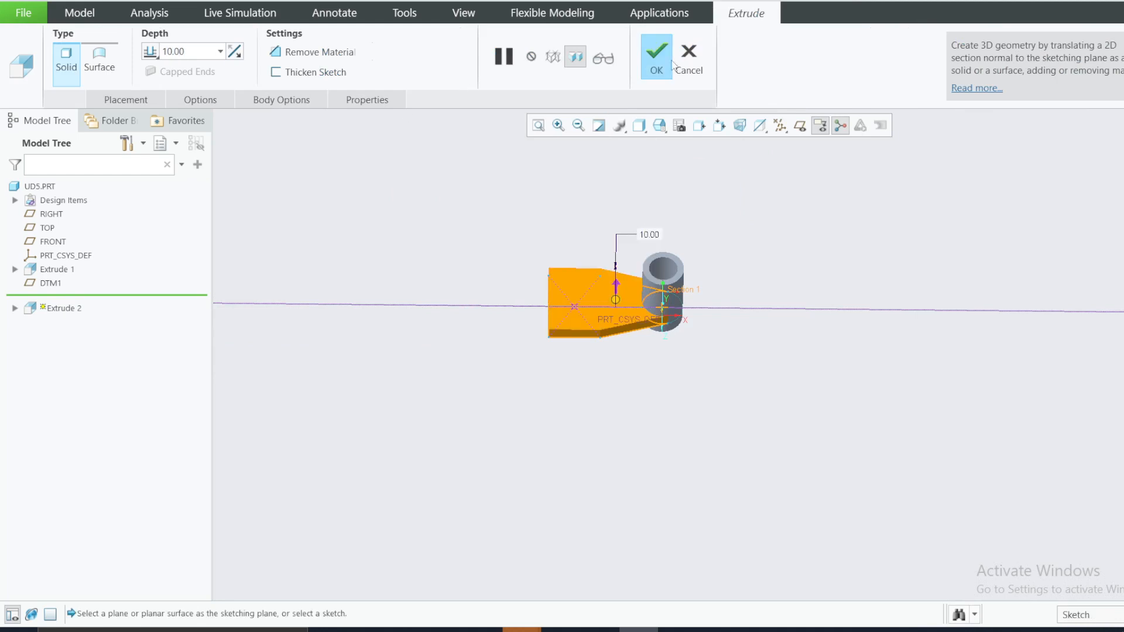
click(657, 58)
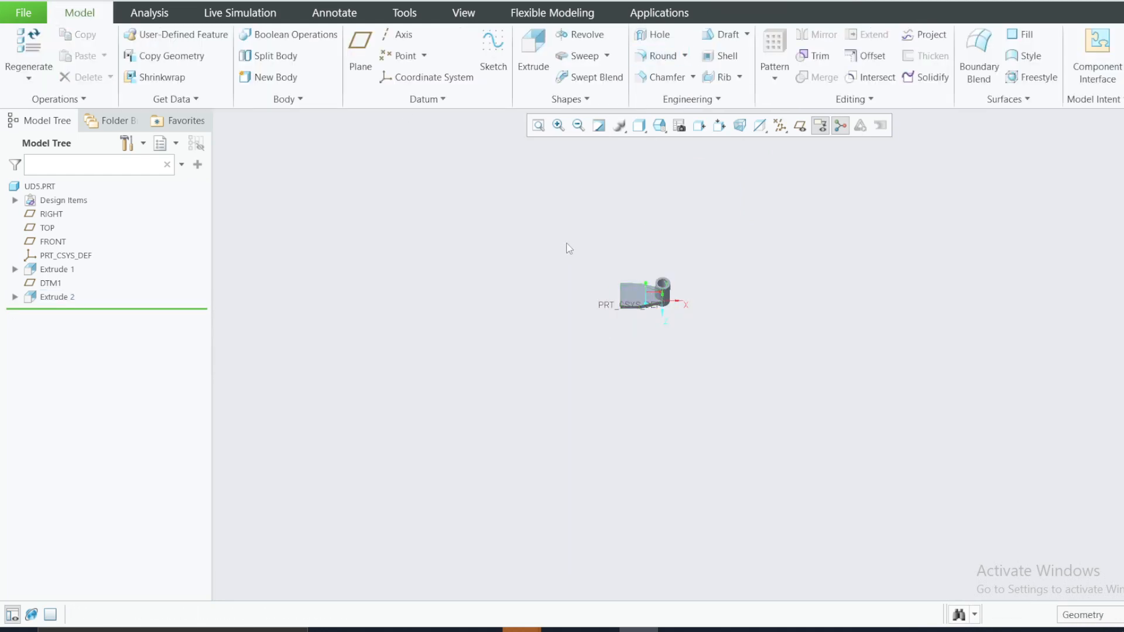
key(ctrl+d)
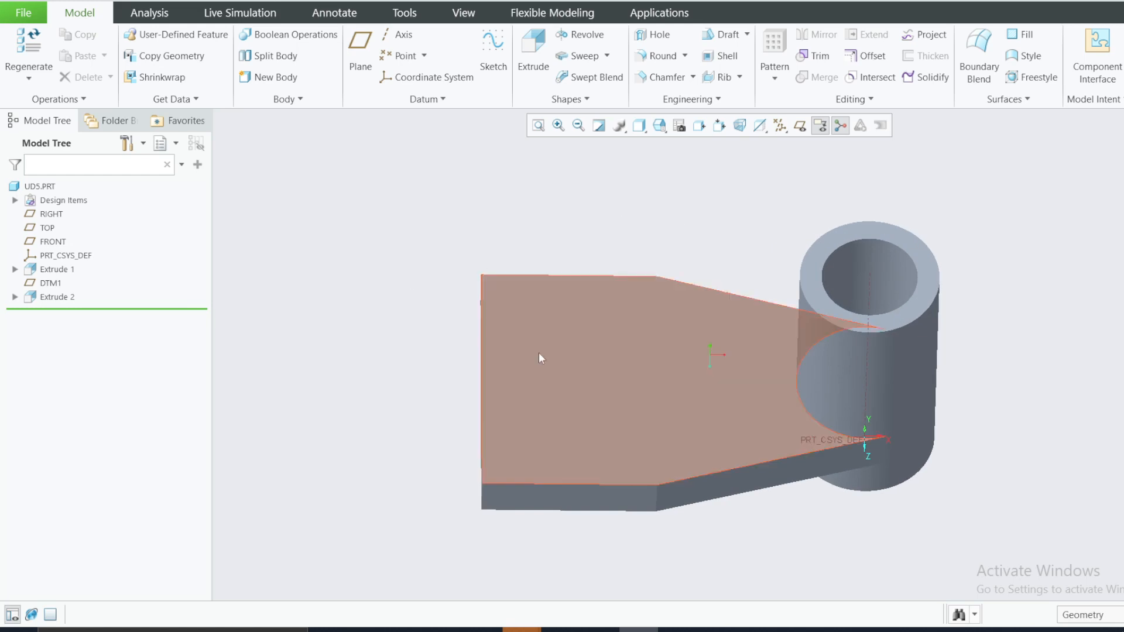
Step: Check the reference drawing, then start an extrude sketch on the plate's top face with its left edge as a sketch reference
click(678, 630)
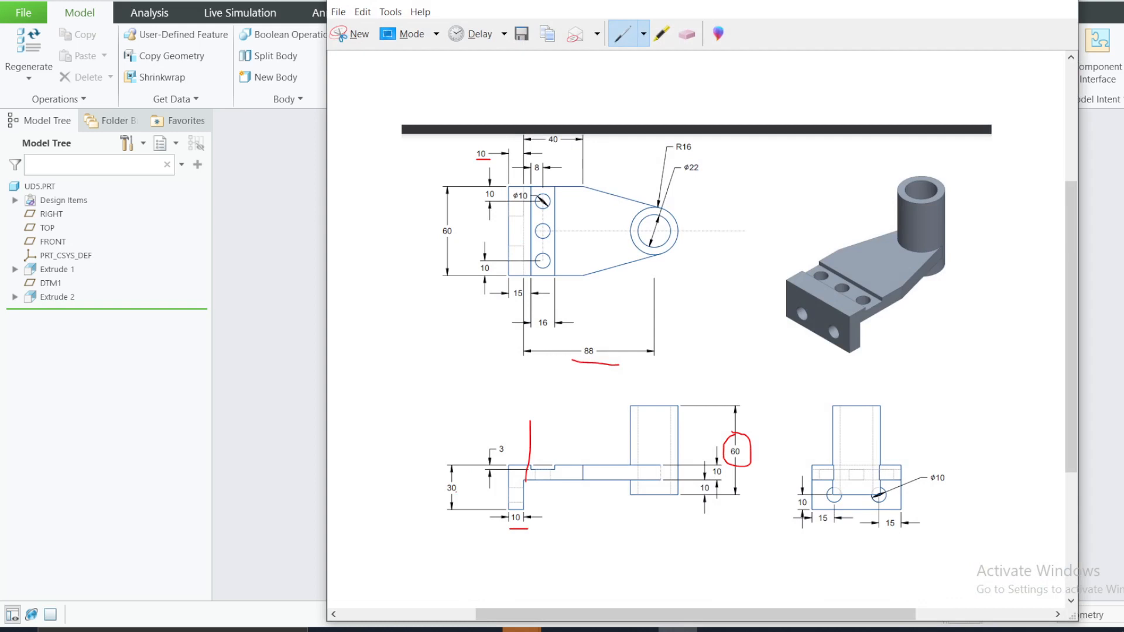
key(alt+Tab)
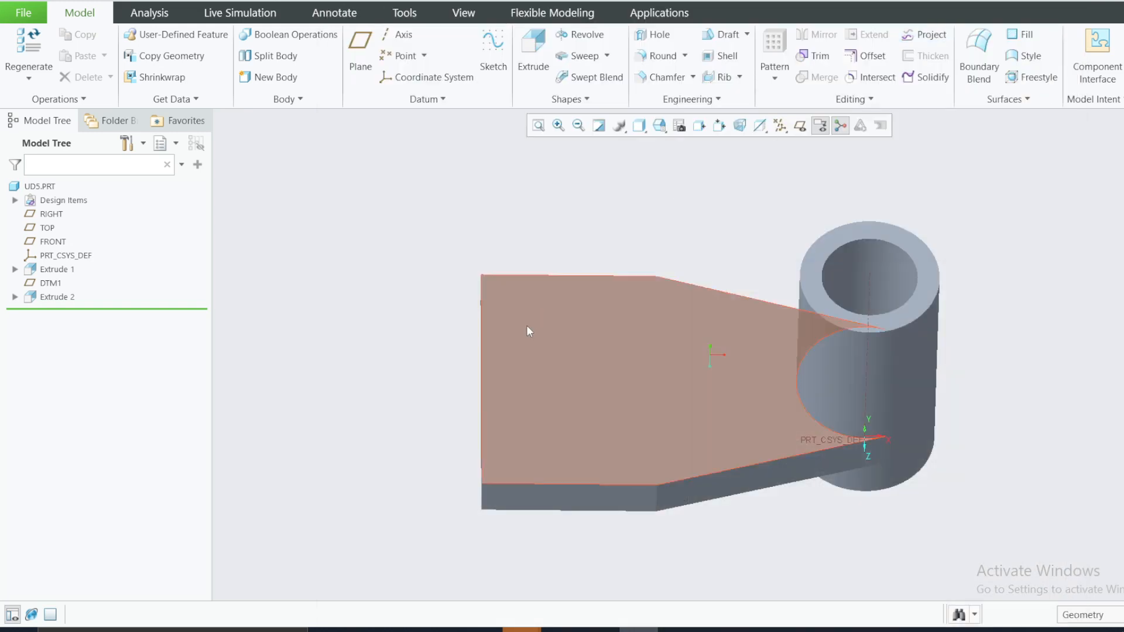
click(527, 328)
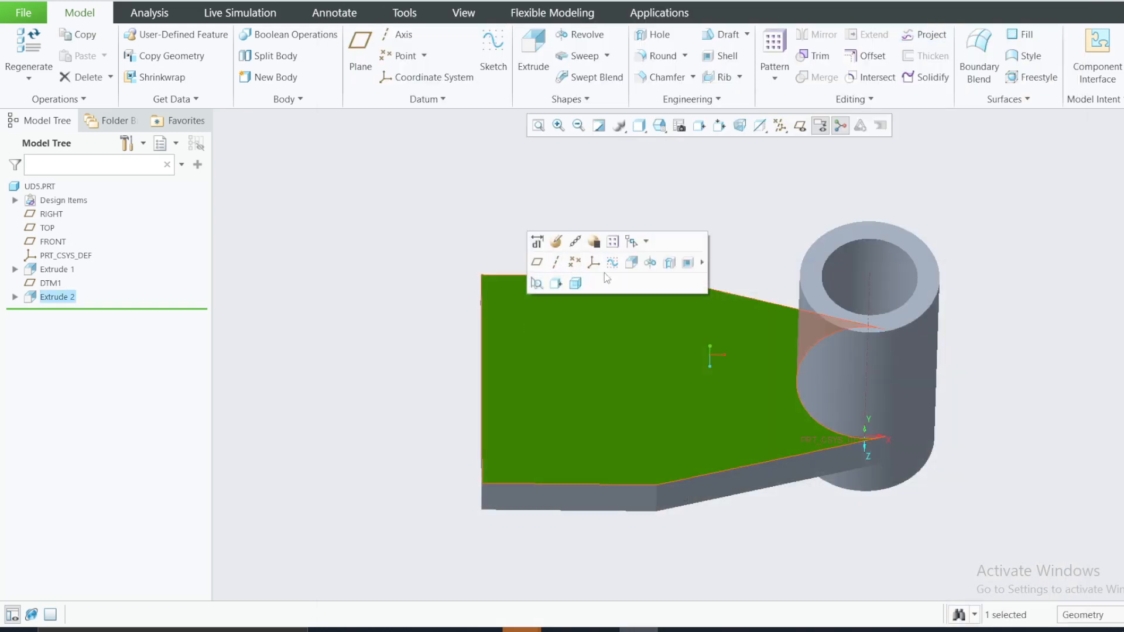
click(631, 262)
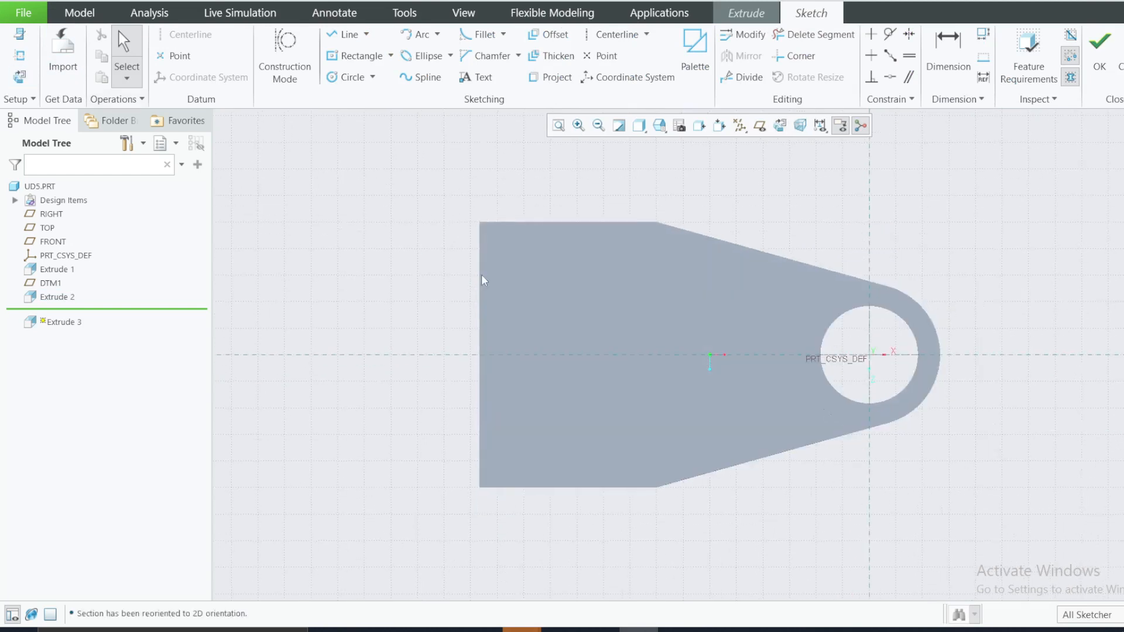
click(480, 246)
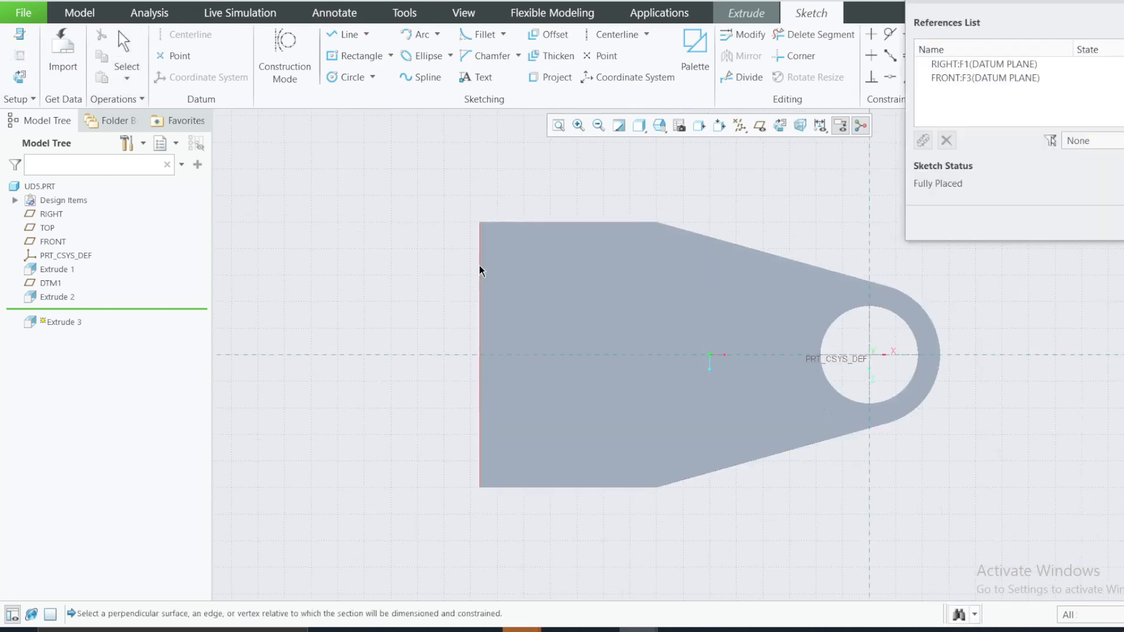
click(1123, 223)
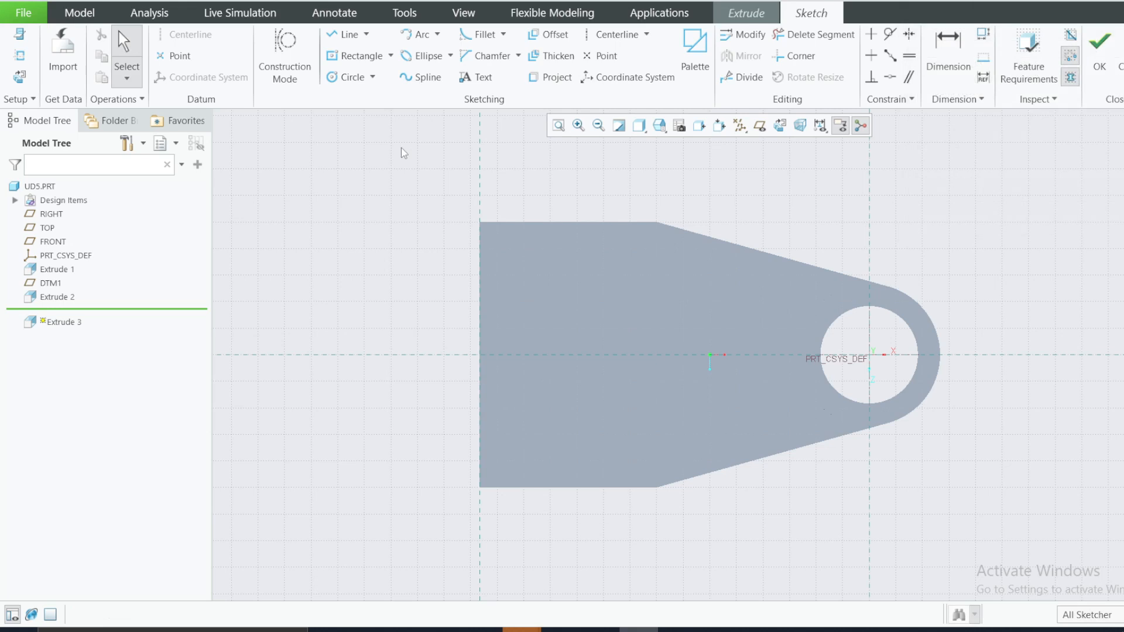
key(r)
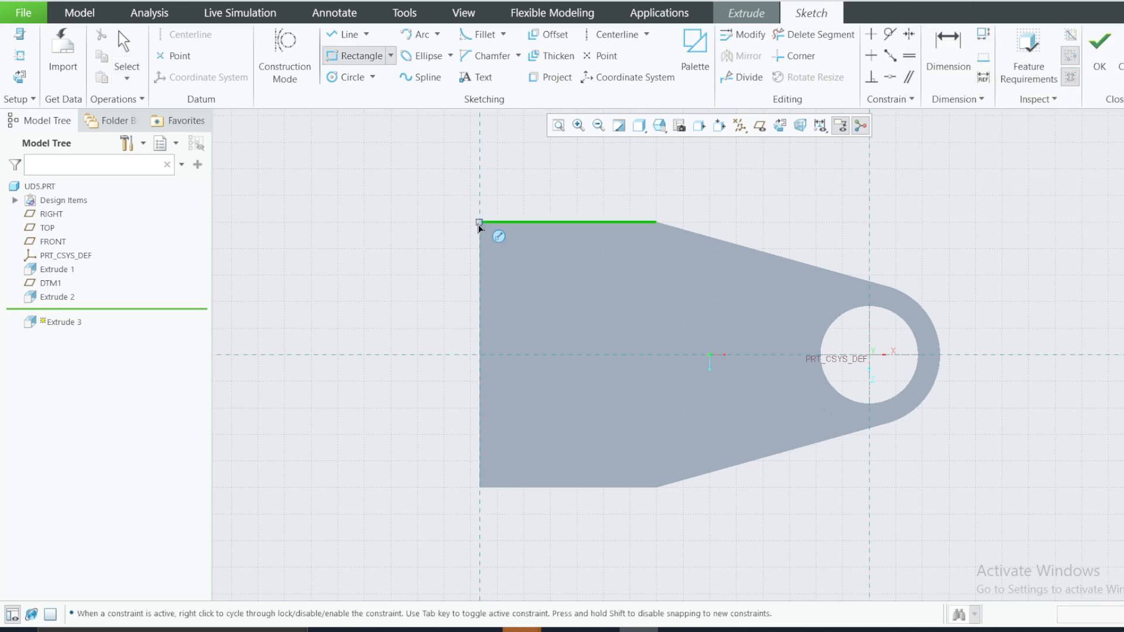
click(480, 223)
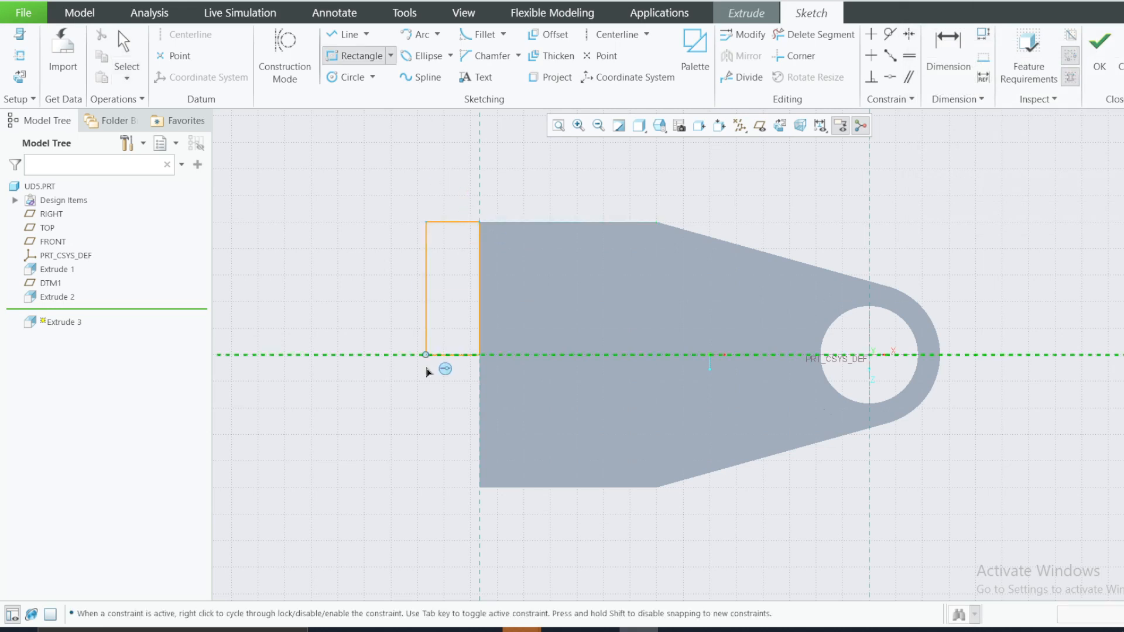
click(421, 486)
middle_click(442, 313)
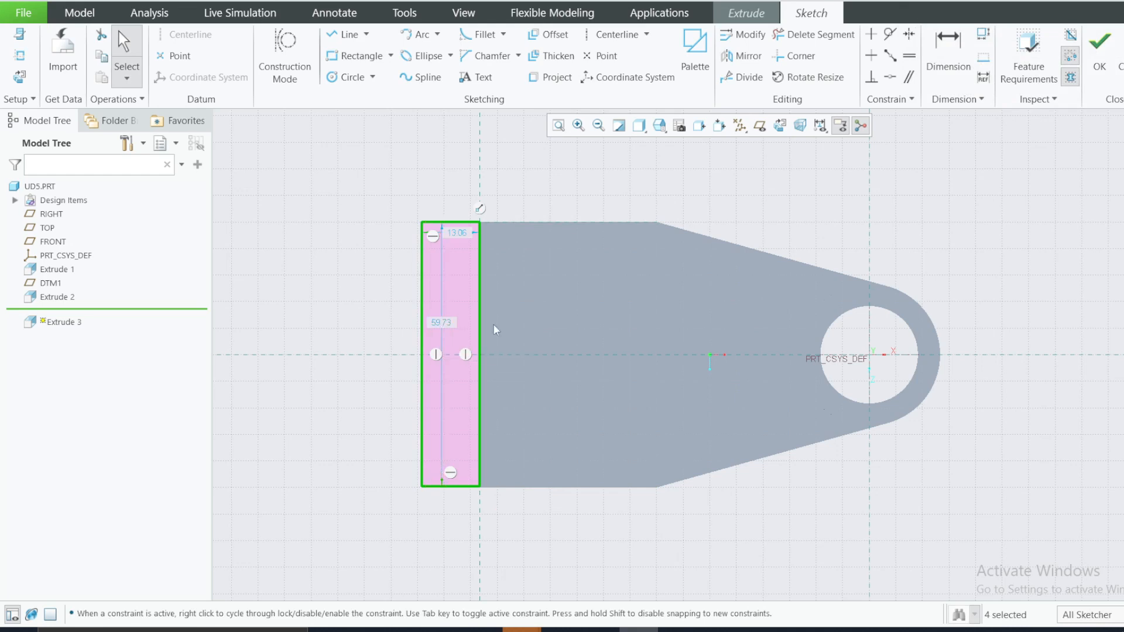
click(536, 358)
key(ctrl+z)
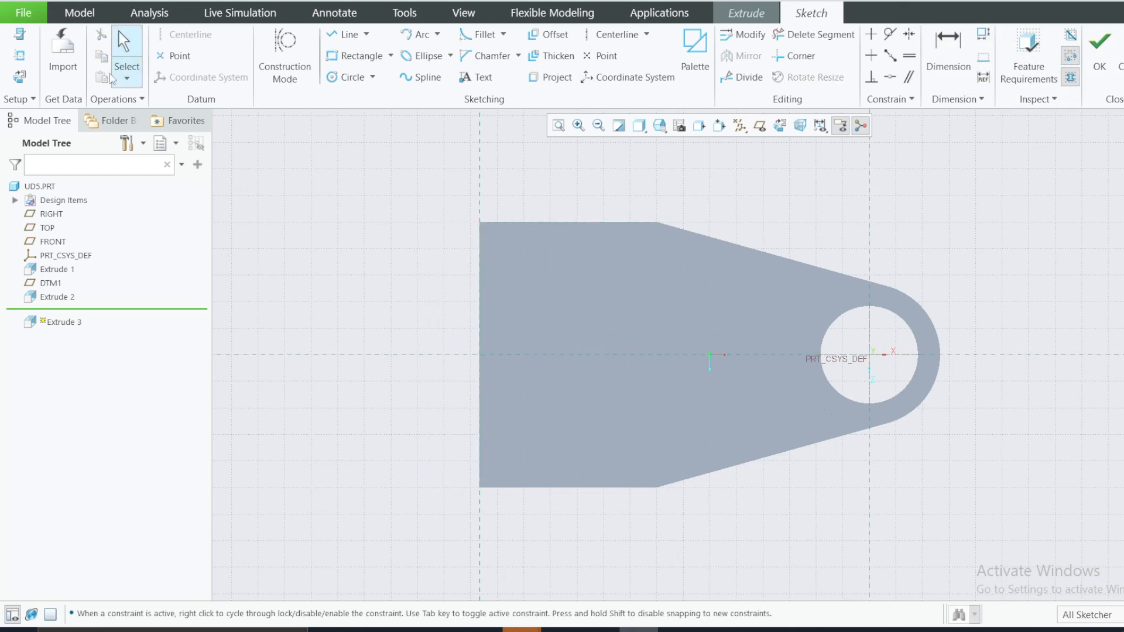
Step: Add the plate's lower straight edge as a sketch reference
click(19, 55)
click(528, 487)
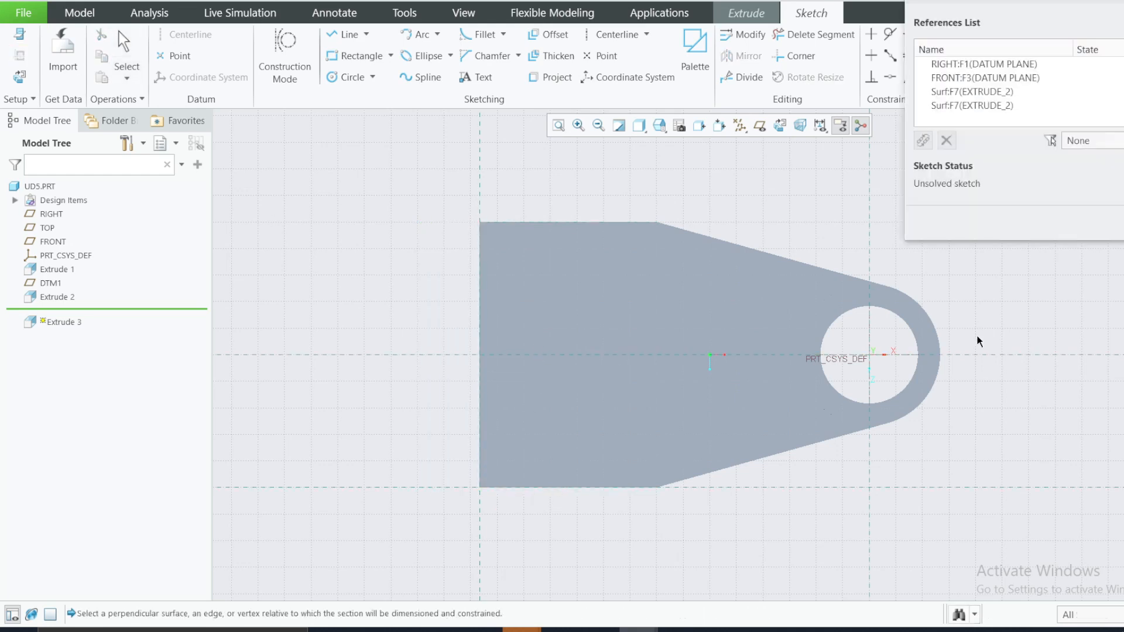
click(1121, 222)
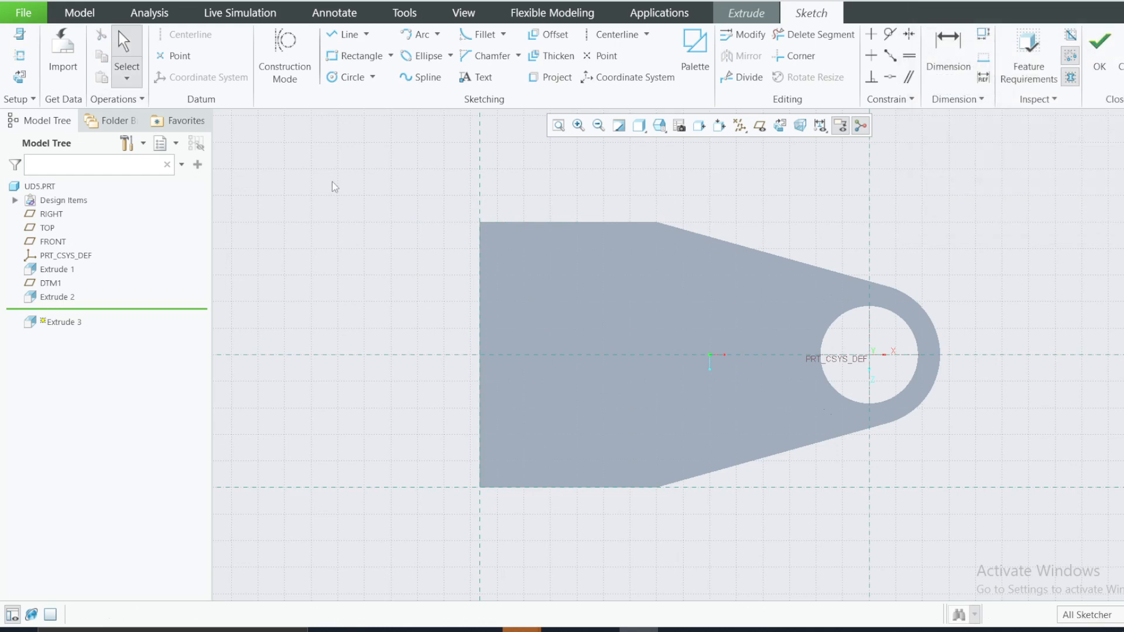
Step: Draw a rectangle outward from the plate's left edge, from its upper corner to the lower reference, and set its width to 10
key(r)
click(479, 222)
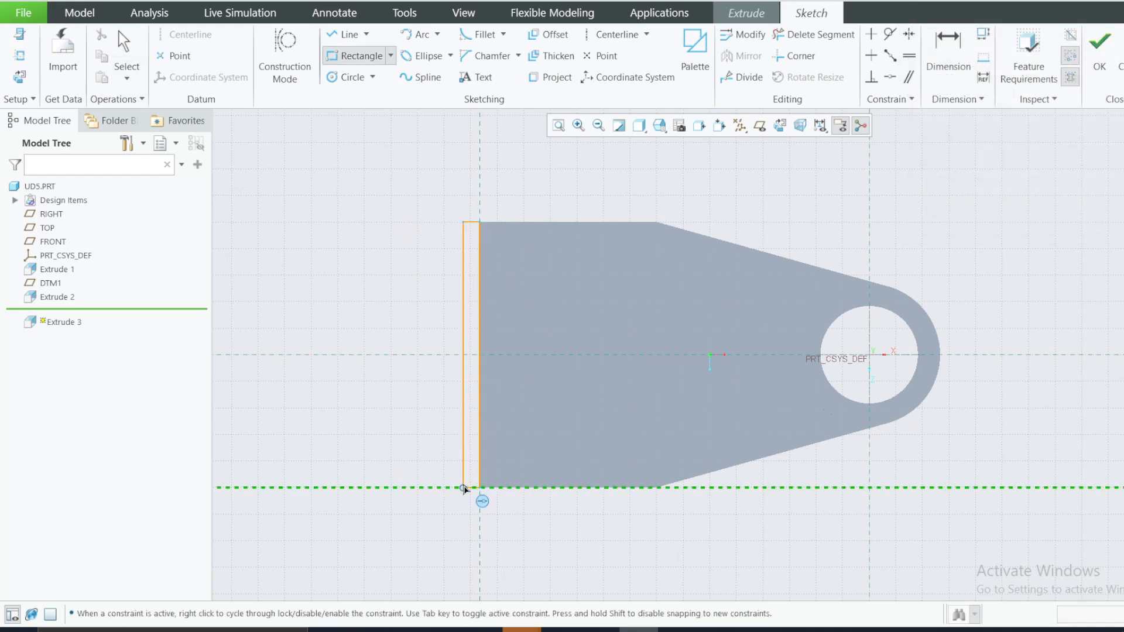
click(394, 488)
middle_click(491, 281)
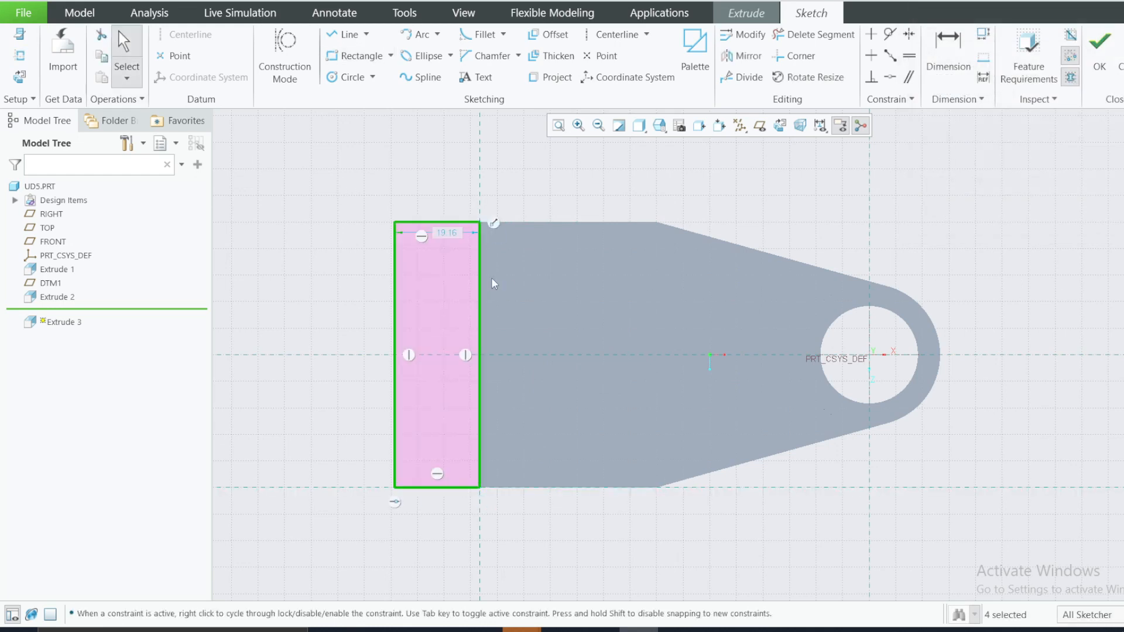
double_click(444, 234)
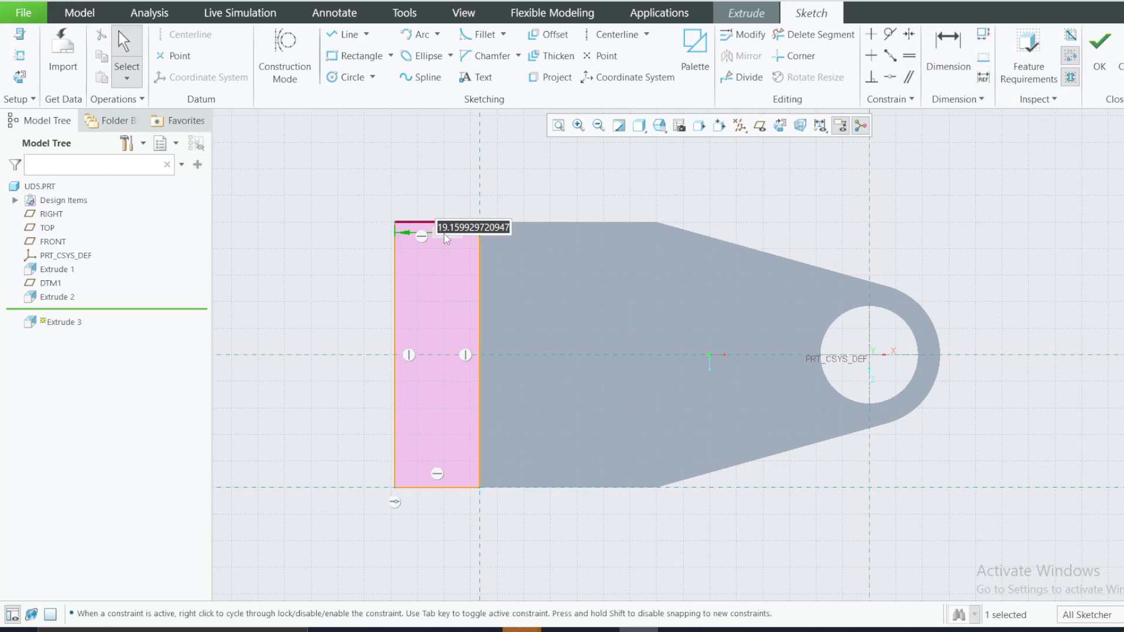
text(10)
key(Return)
click(412, 170)
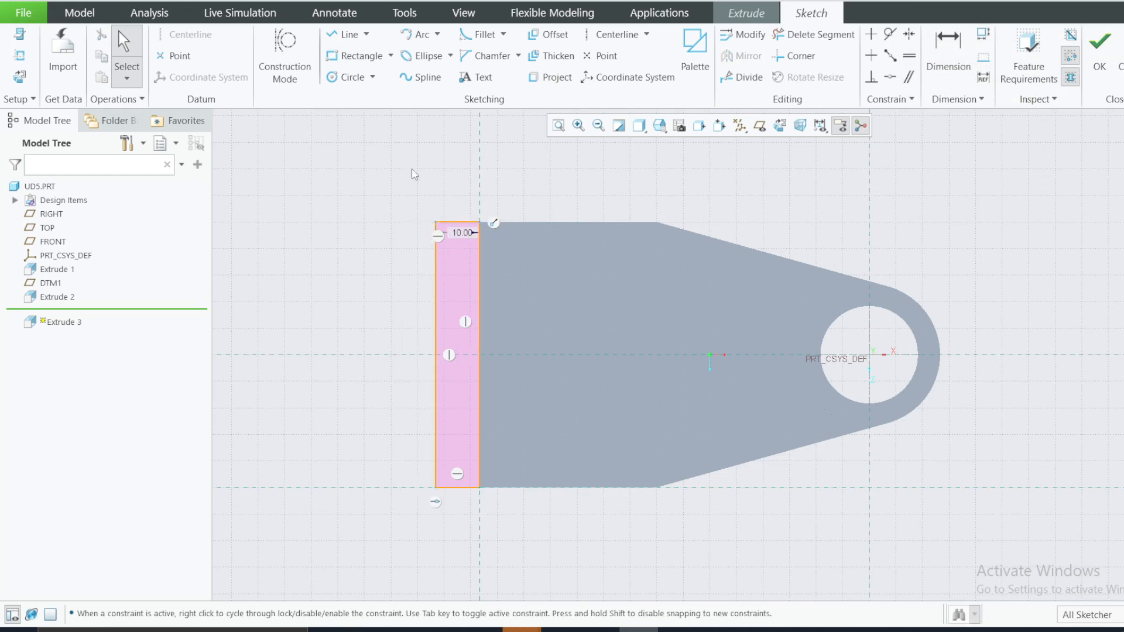
Step: Finish the flange sketch and extrude it downward from the plate's top face to a depth of 30
drag(465, 235, 461, 199)
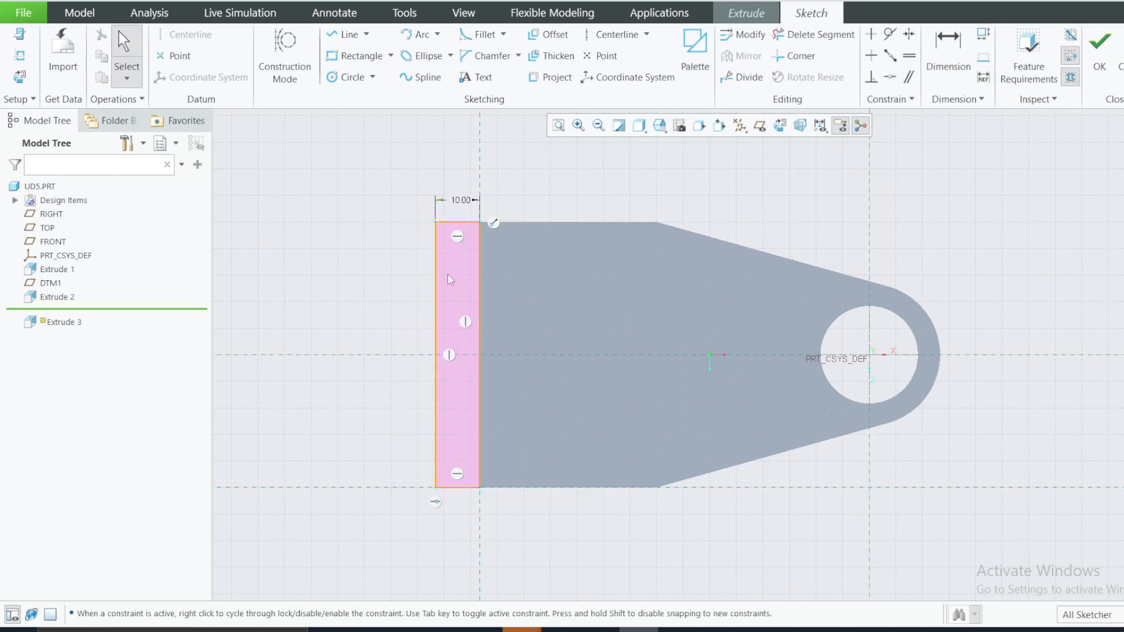
click(1099, 50)
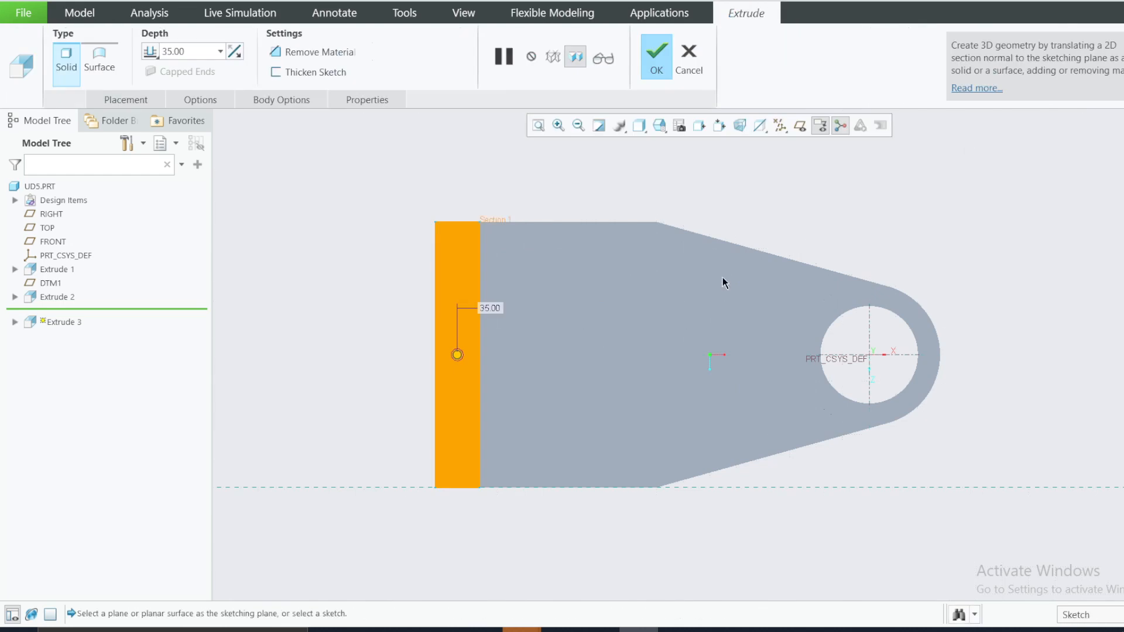
middle_drag(652, 333, 596, 317)
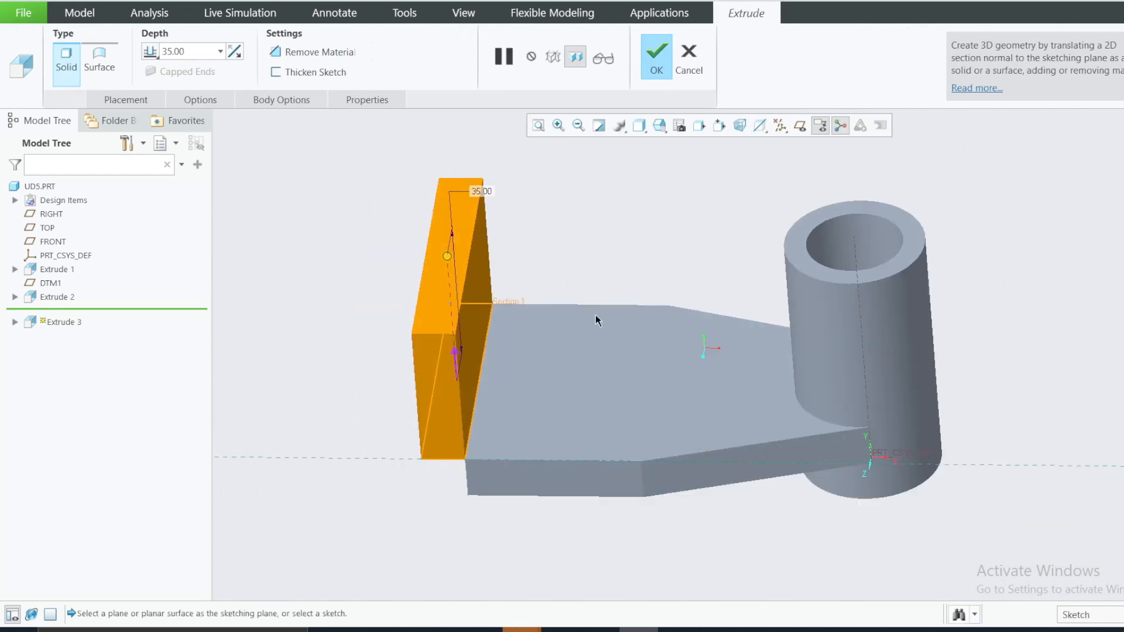
click(454, 351)
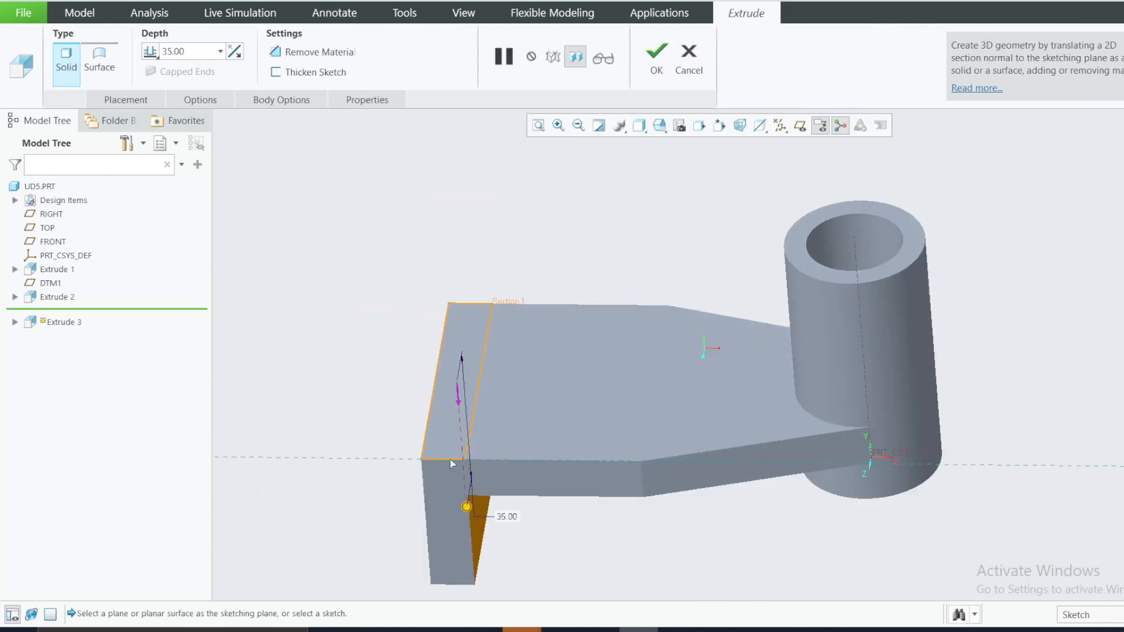
double_click(507, 518)
text(3)
text(0)
key(Return)
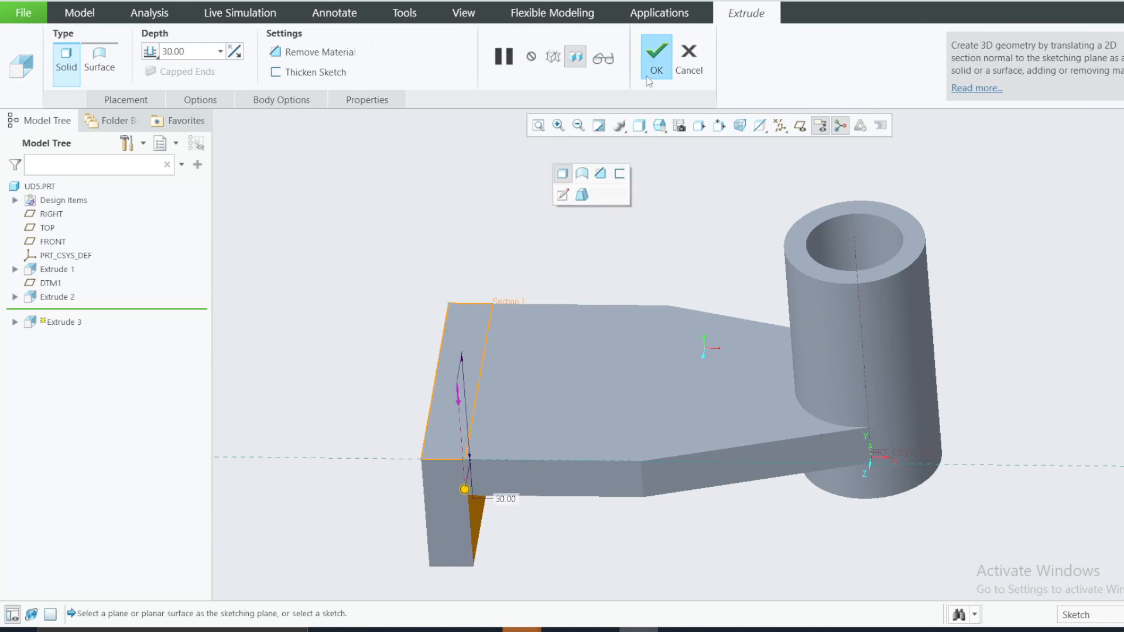
click(656, 58)
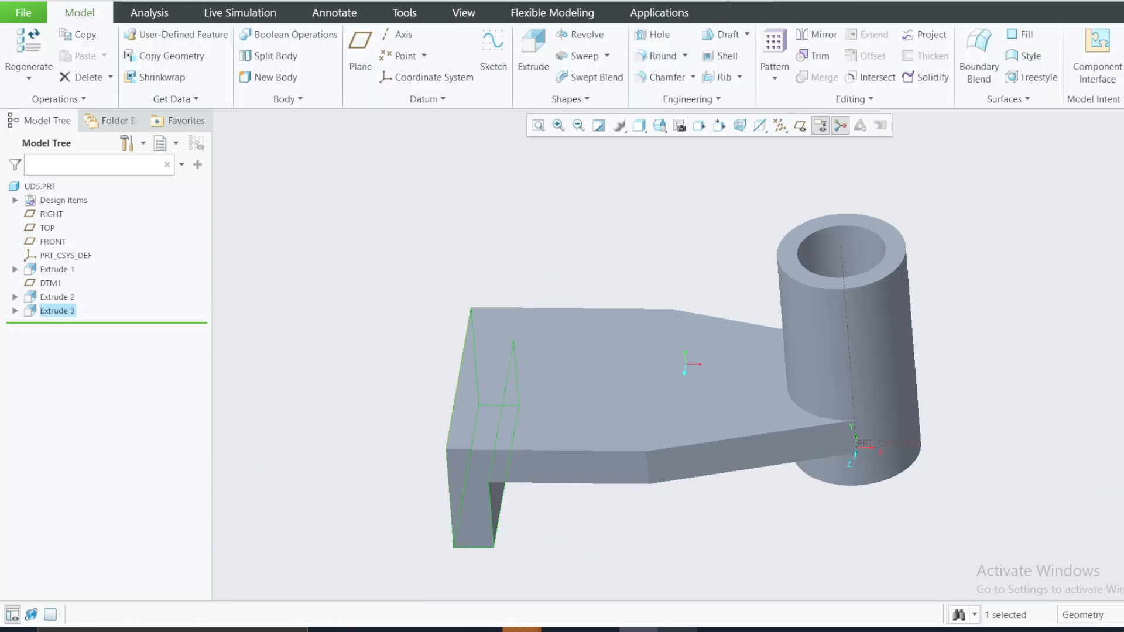
Step: Check the reference drawing, then start an extrude sketch on the plate's top face and view it face-on
click(678, 629)
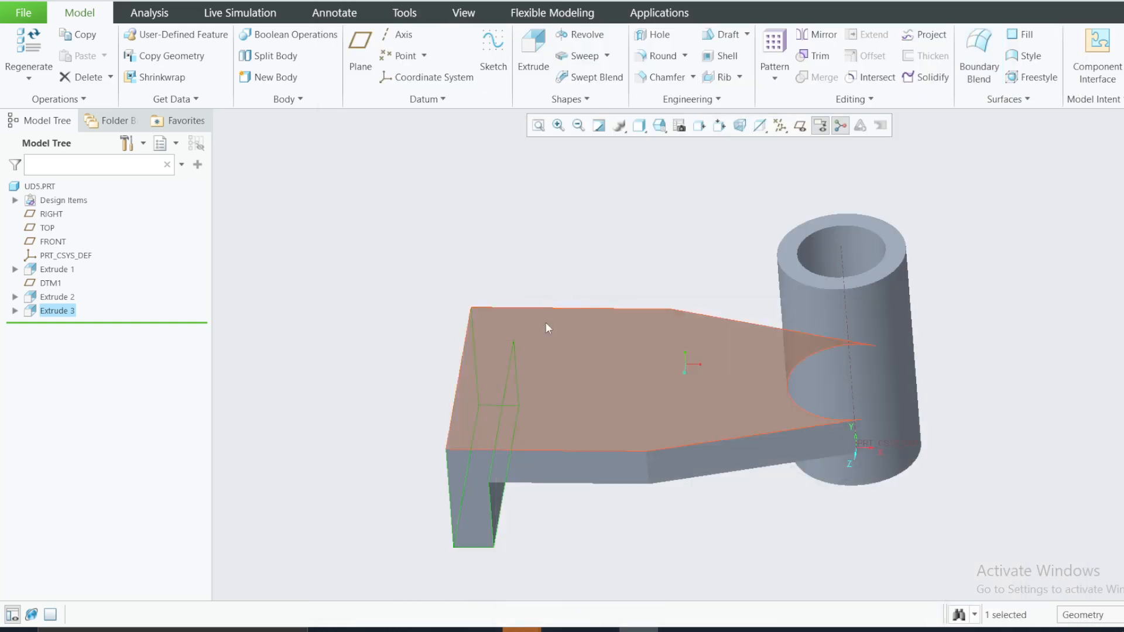
click(548, 324)
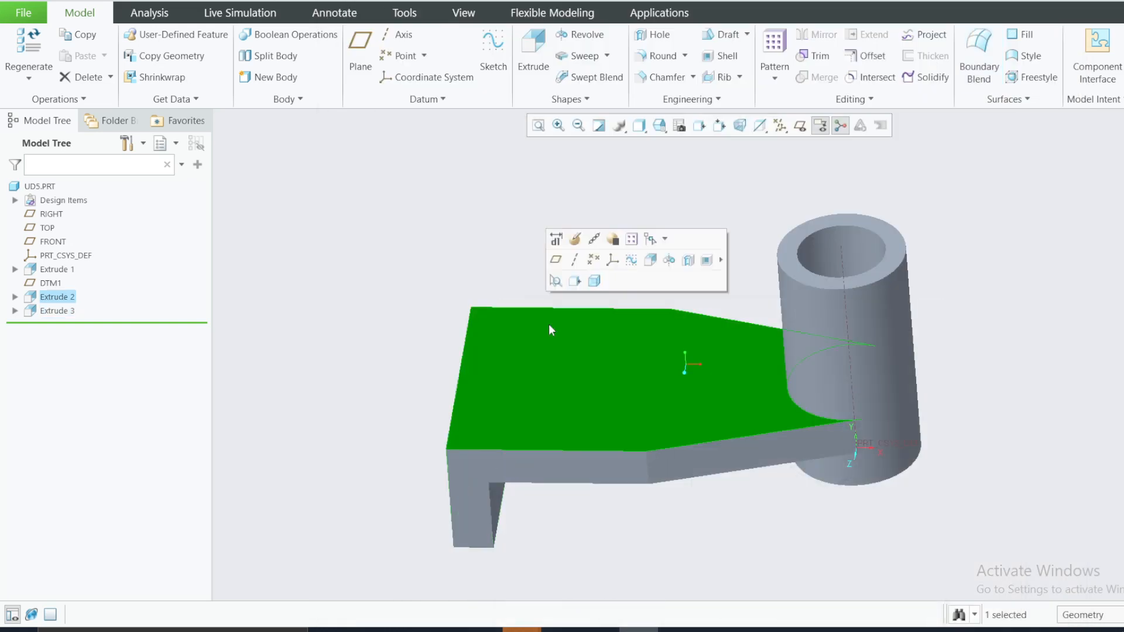
click(650, 260)
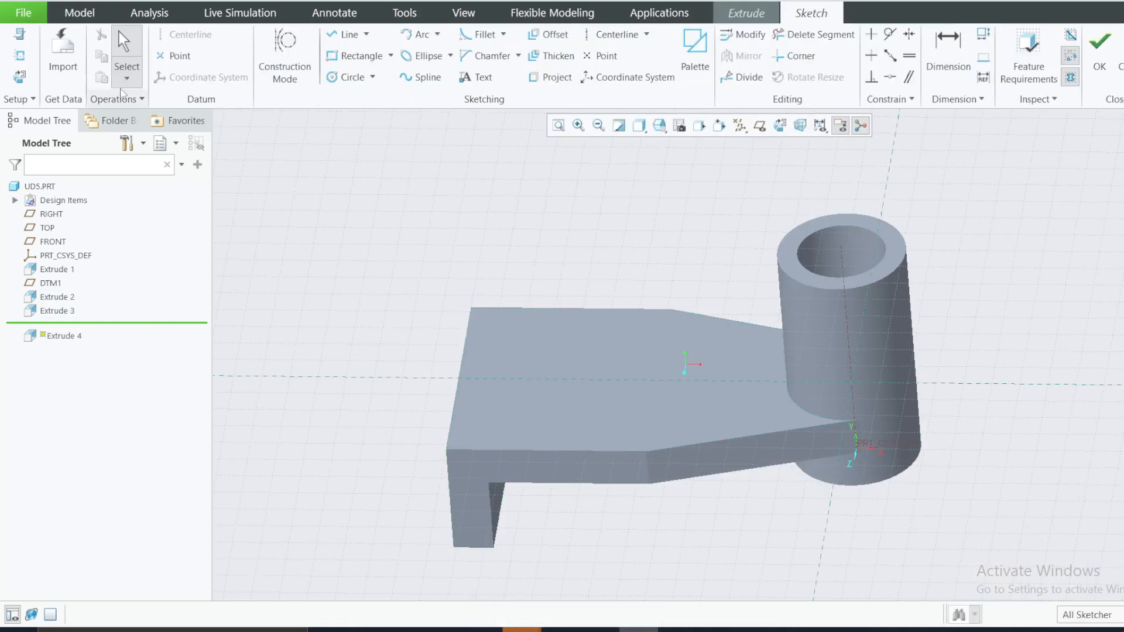
click(20, 77)
key(r)
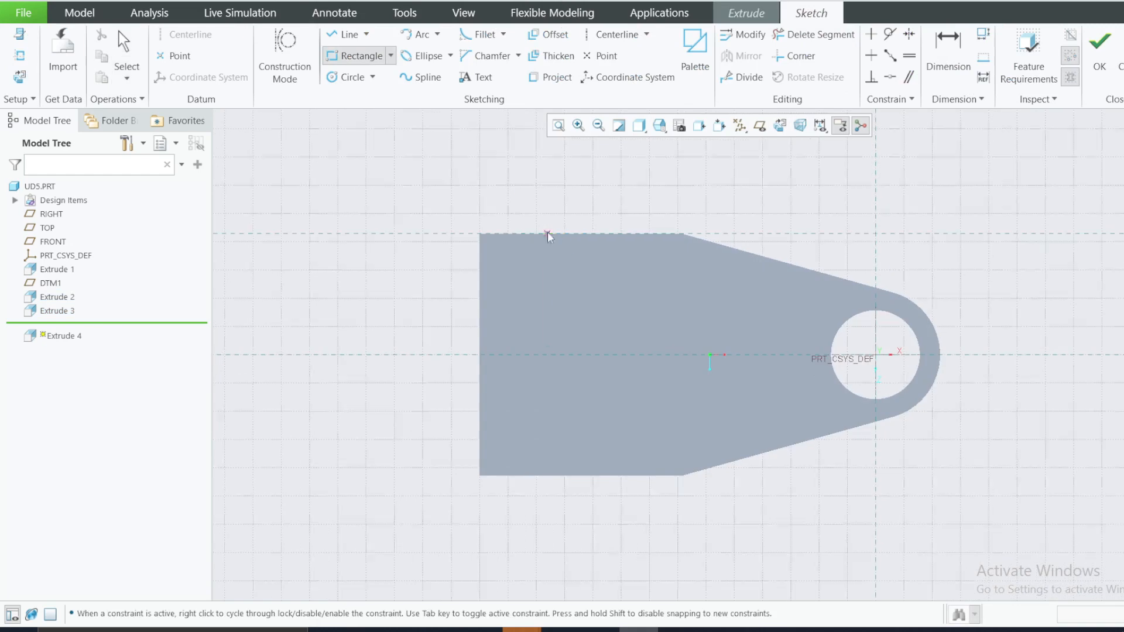
click(620, 475)
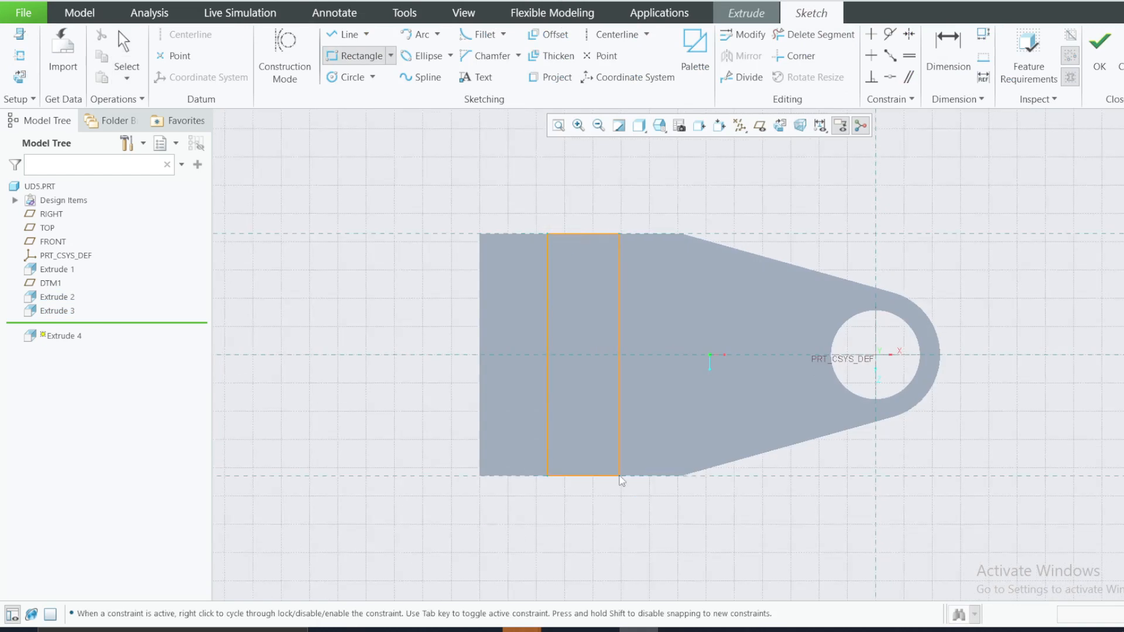
middle_click(648, 455)
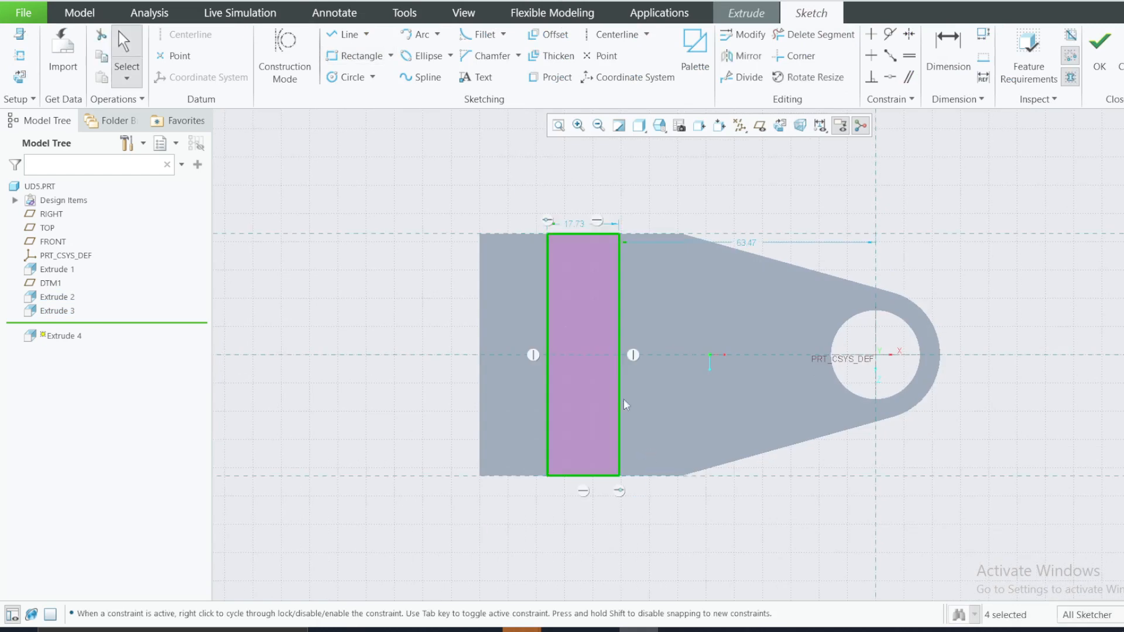
click(547, 221)
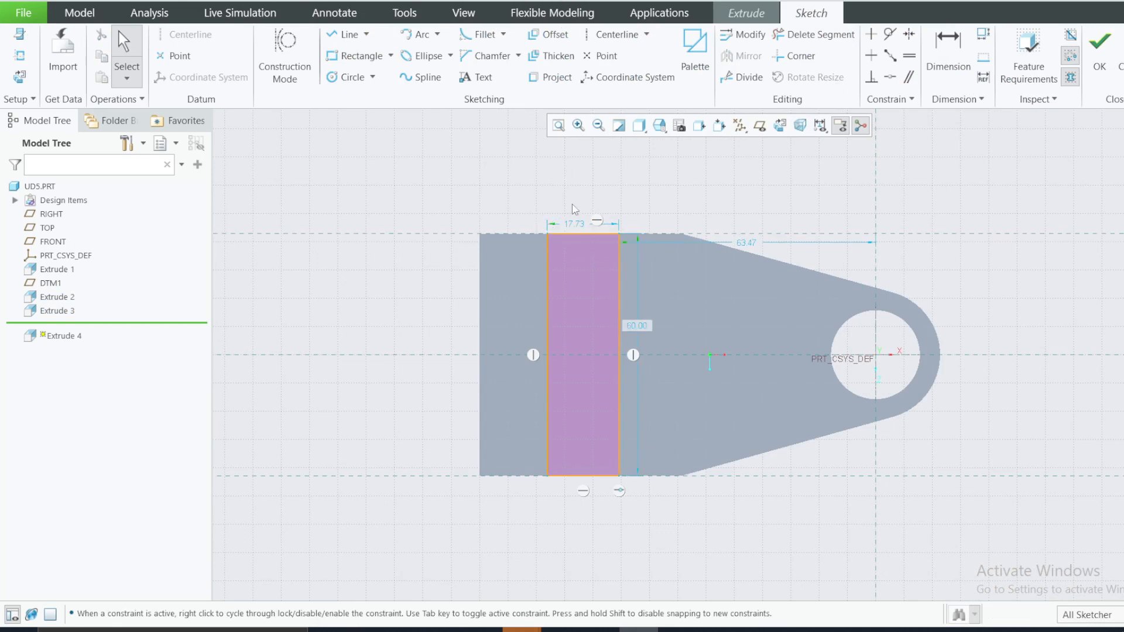
click(548, 224)
click(483, 198)
key(ctrl+z)
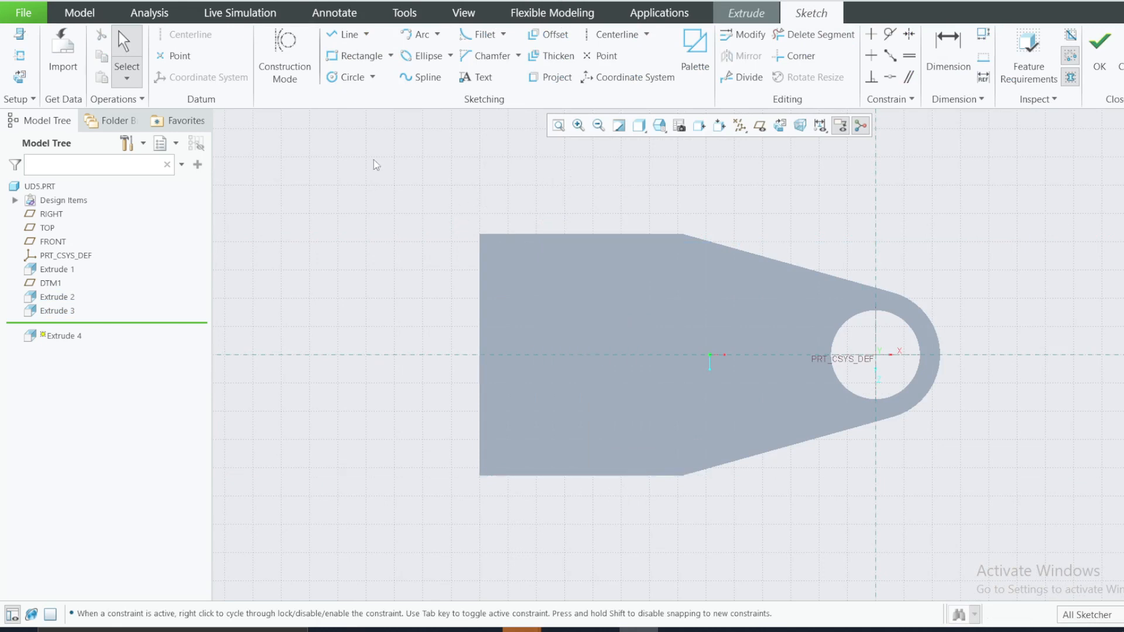
Step: Draw a rectangle about 68 high across the plate near the flange, overshooting both long edges, and set its width to 16
click(356, 55)
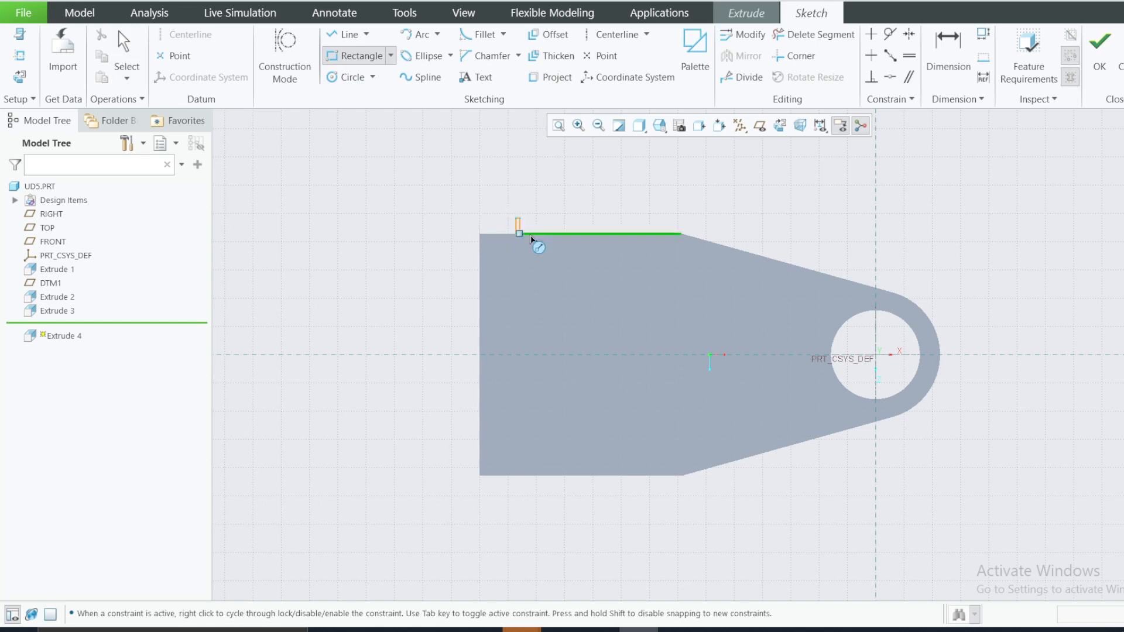
click(516, 217)
click(623, 492)
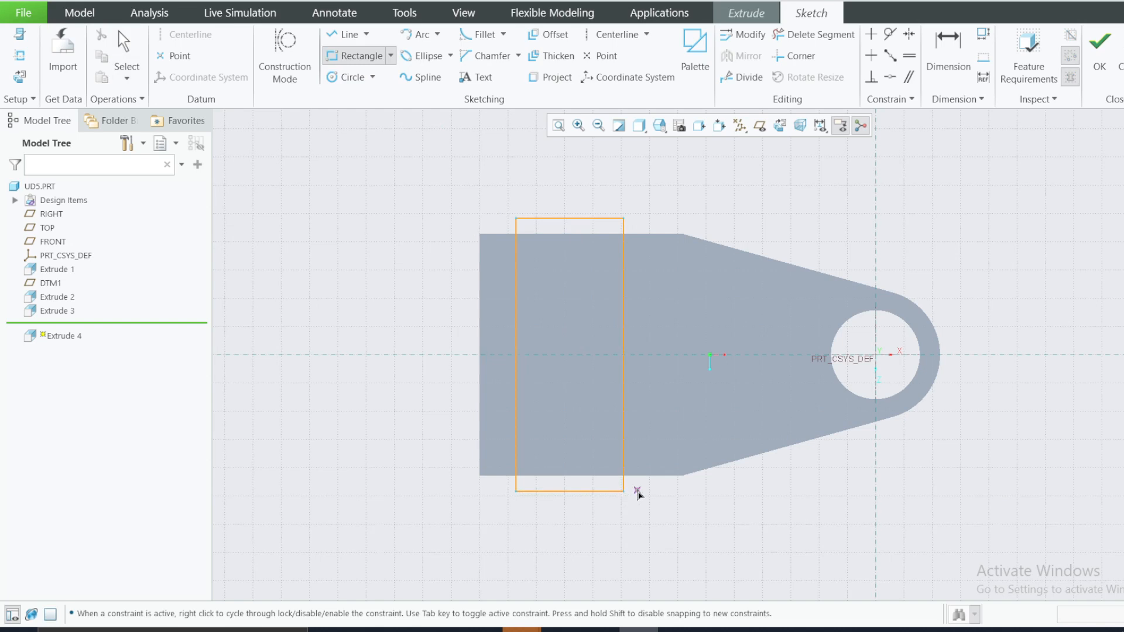
middle_click(638, 490)
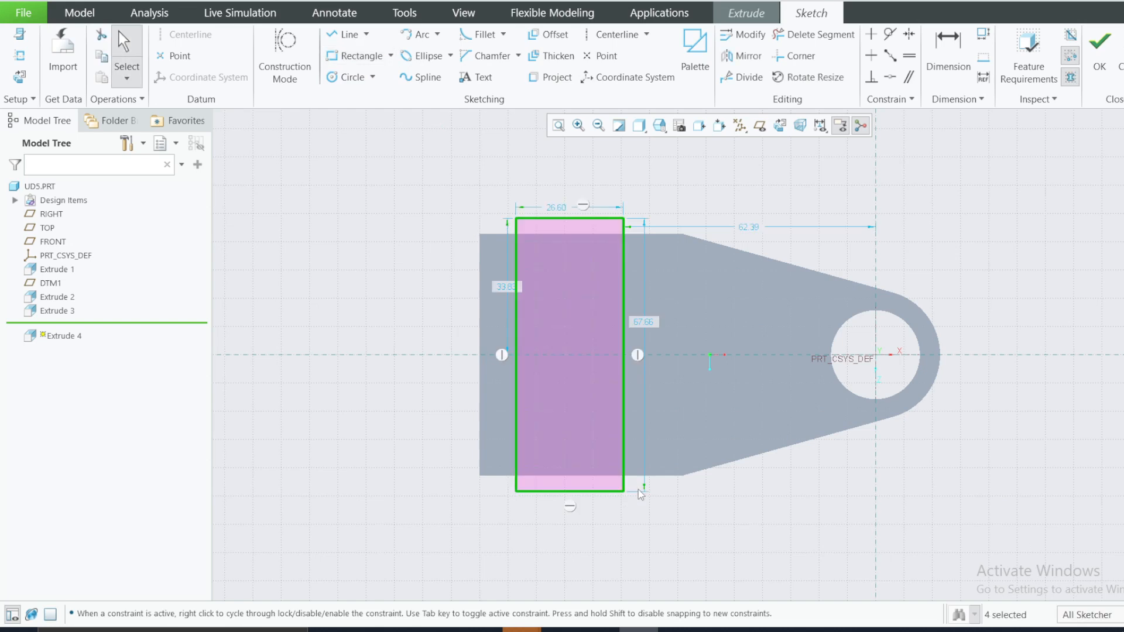
double_click(559, 209)
text(1)
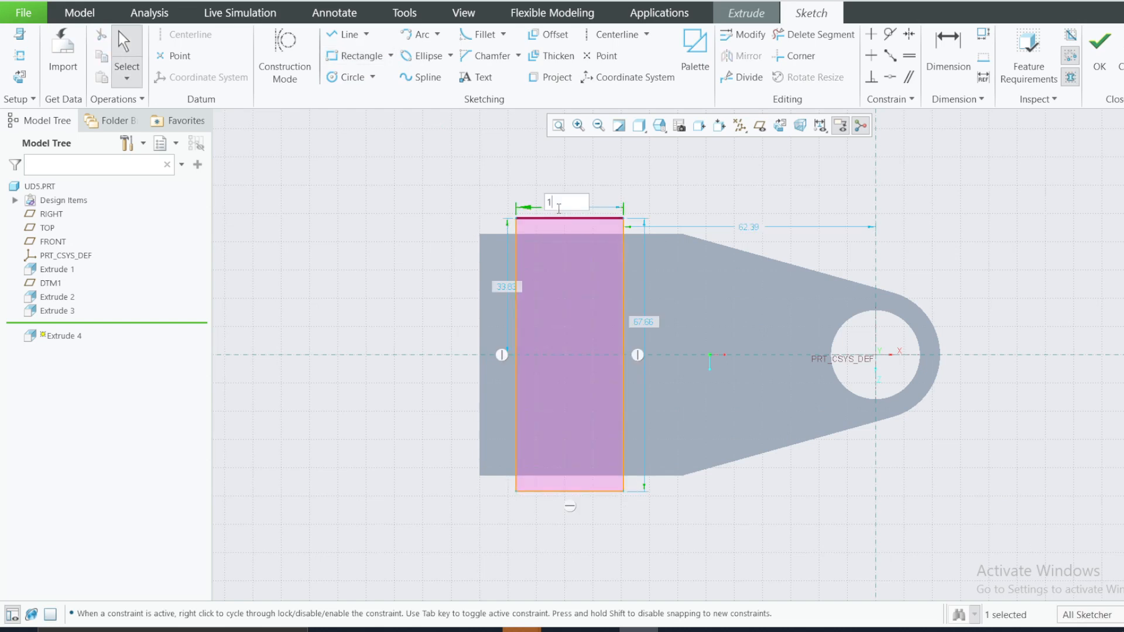
text(6)
key(Return)
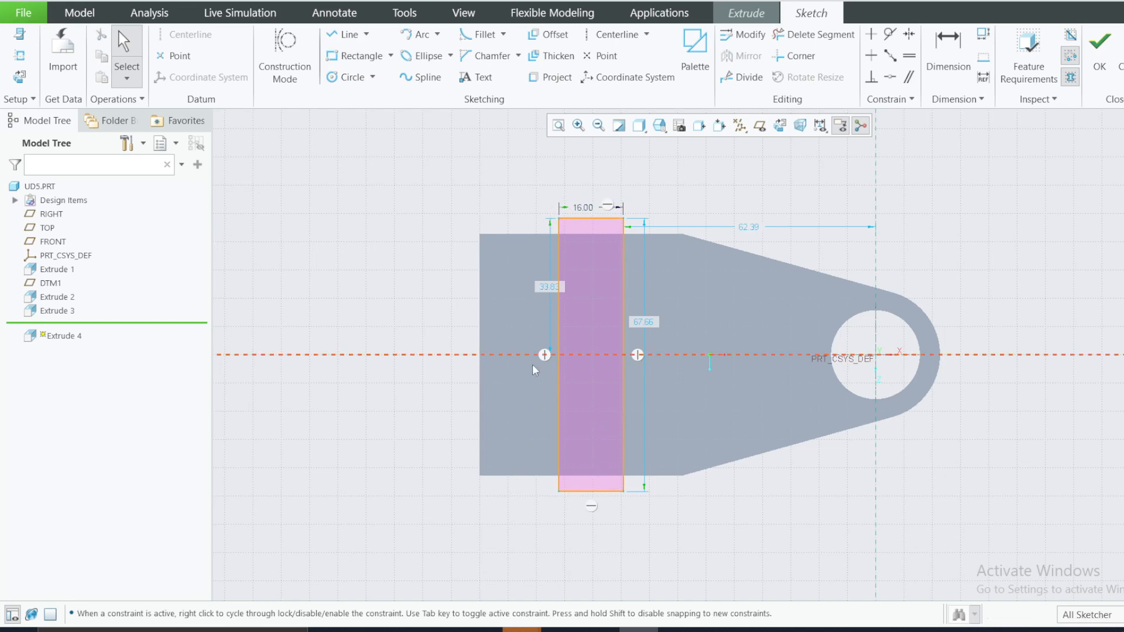
Step: Check the reference drawing, then dimension the rectangle's near side from the plate's flange end edge at 16
key(alt+Tab)
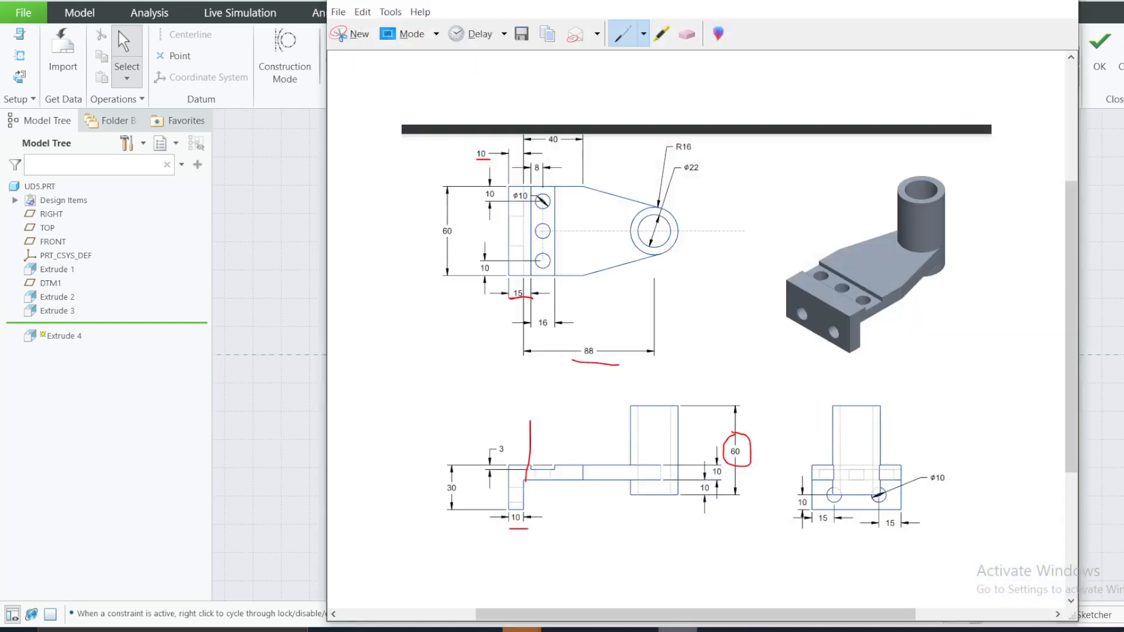
key(alt+Tab)
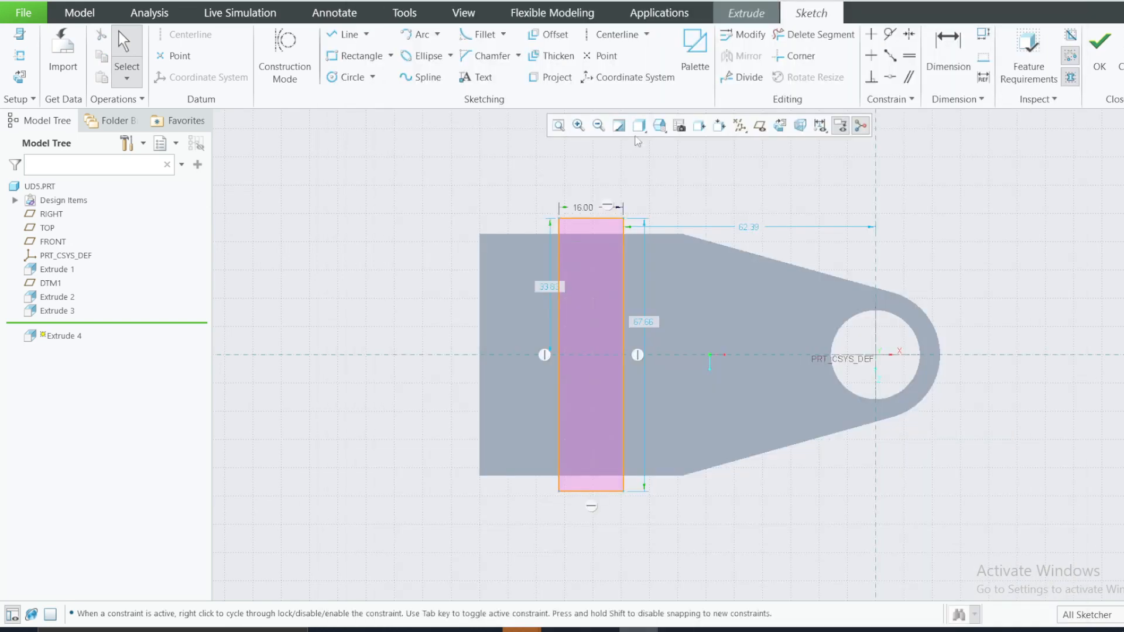
click(933, 40)
click(480, 303)
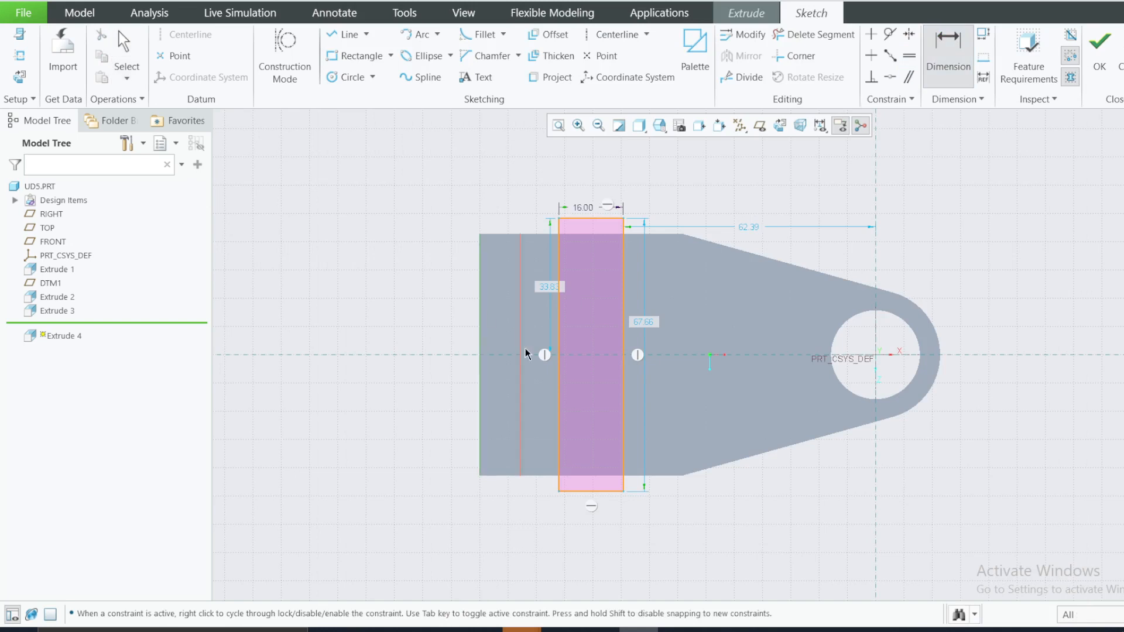
click(559, 335)
middle_click(527, 182)
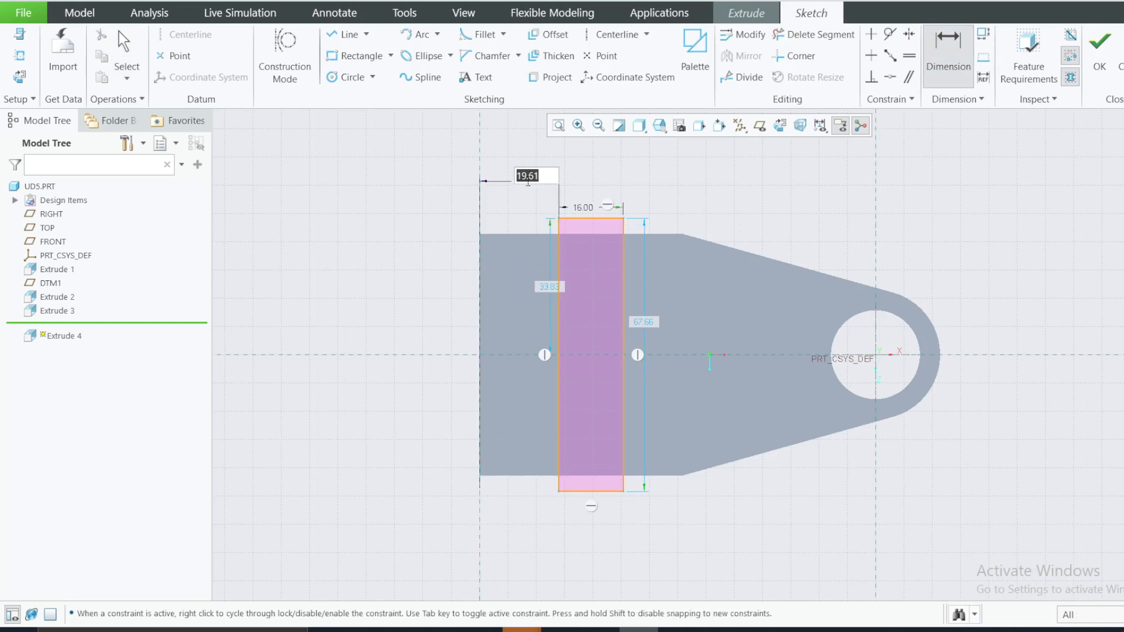
text(16)
key(Return)
middle_click(646, 168)
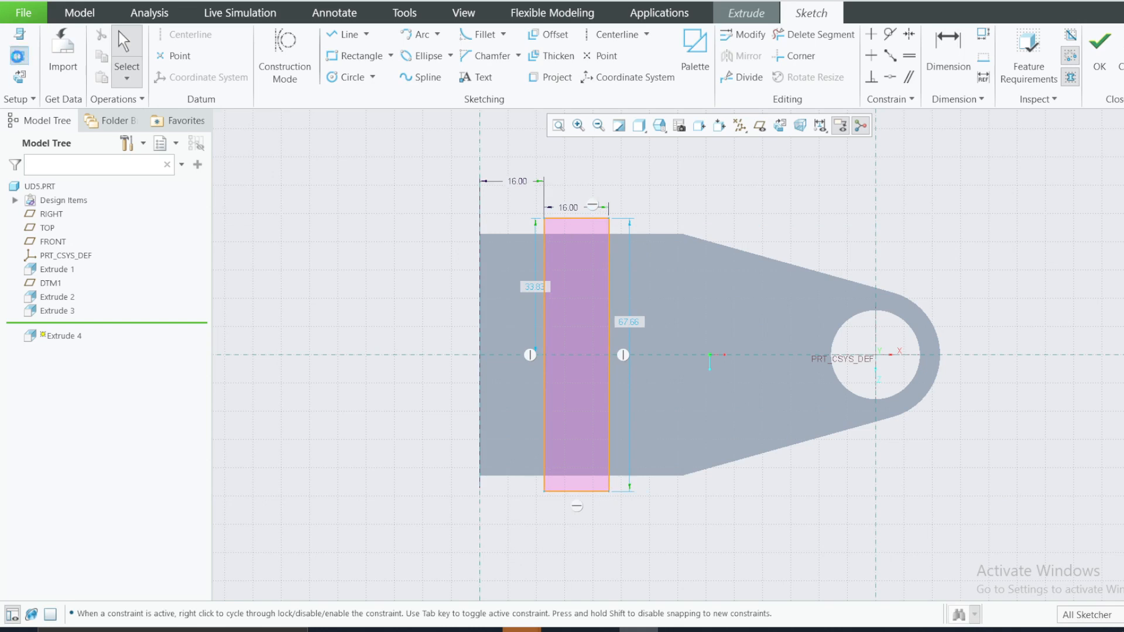
Step: Add the plate's upper and lower straight edges as sketch references
click(20, 55)
click(656, 233)
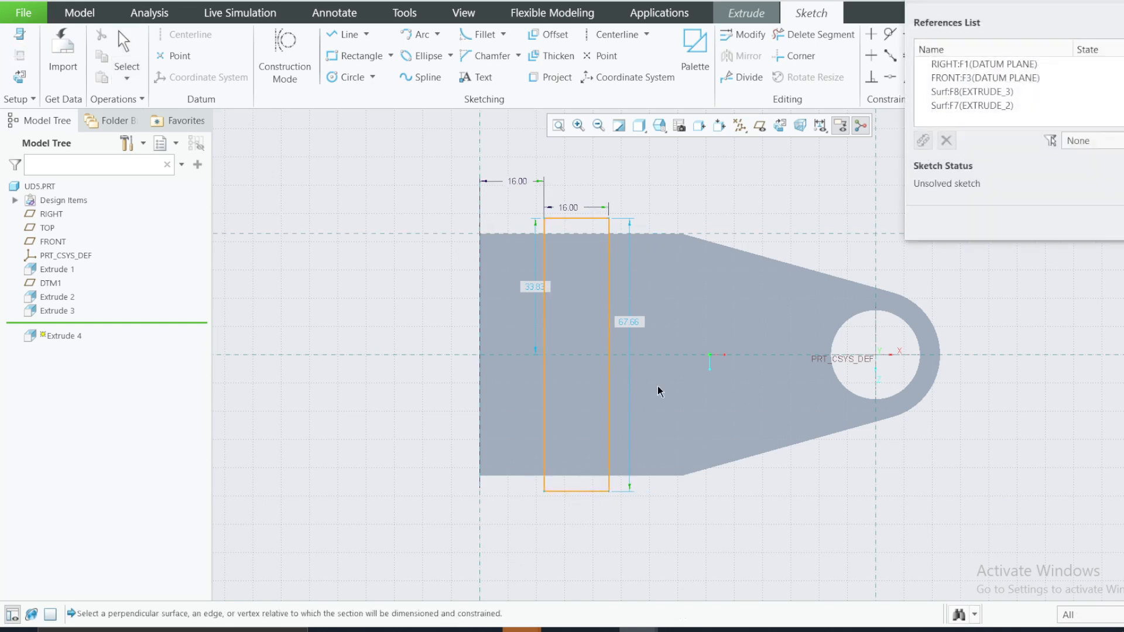
click(648, 474)
click(1123, 223)
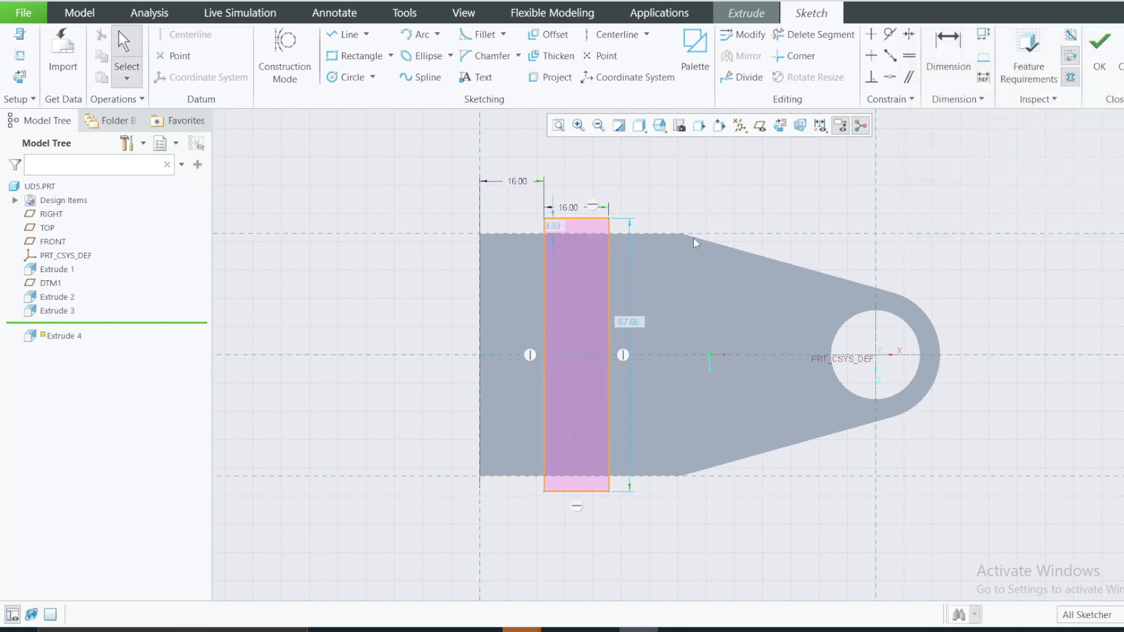
Step: Make the rectangle's upper and lower sides coincident with the plate's upper and lower edge references
click(890, 76)
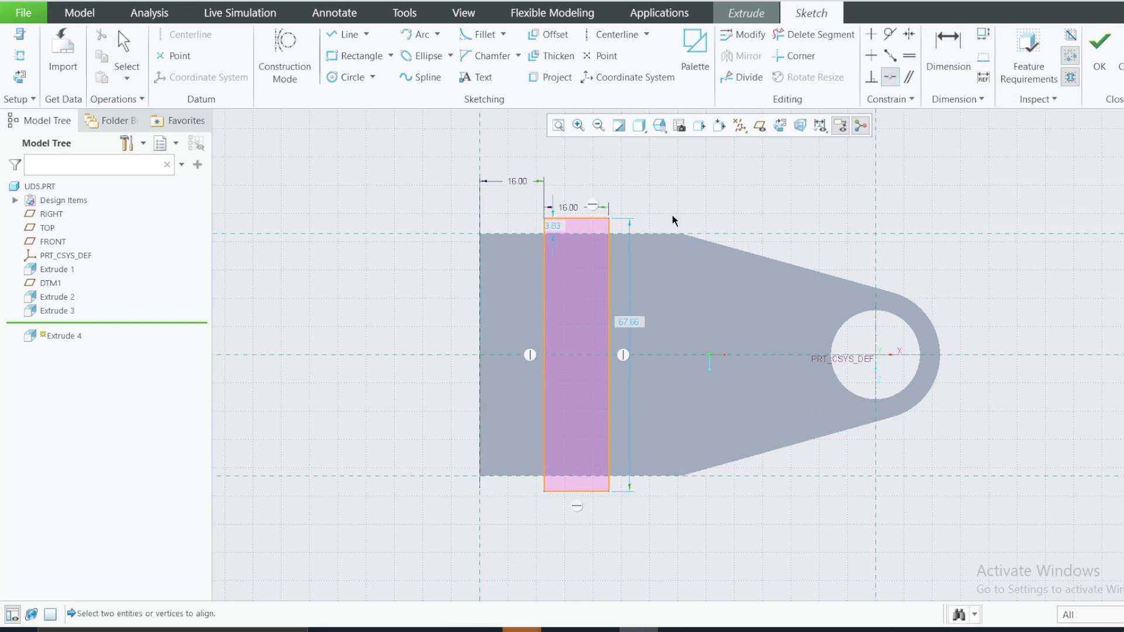
click(688, 234)
click(569, 220)
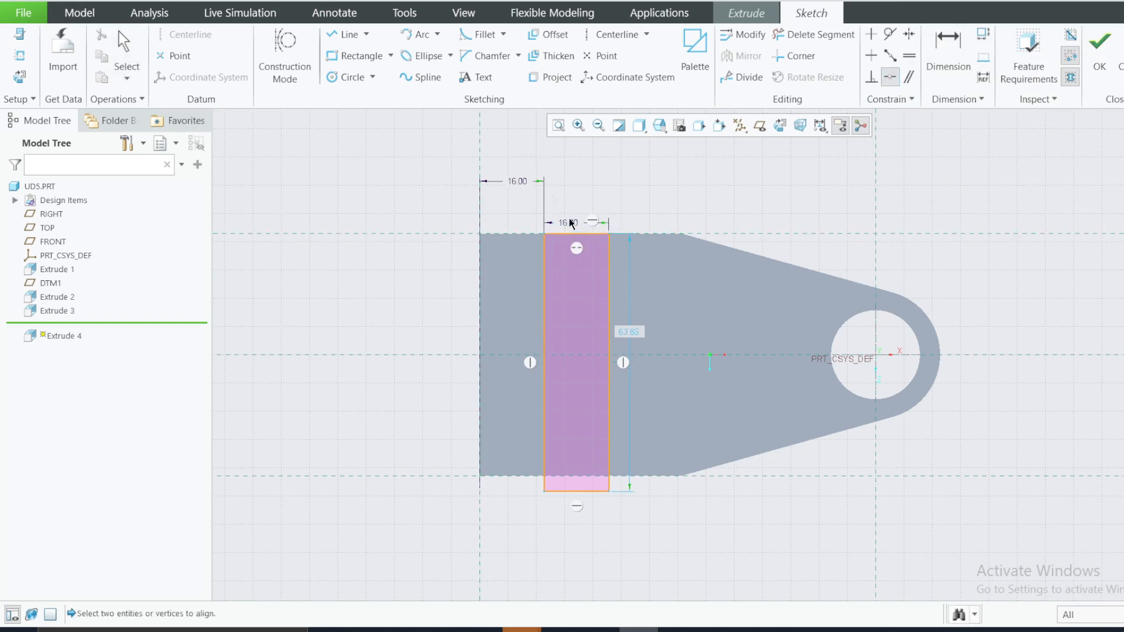
click(736, 483)
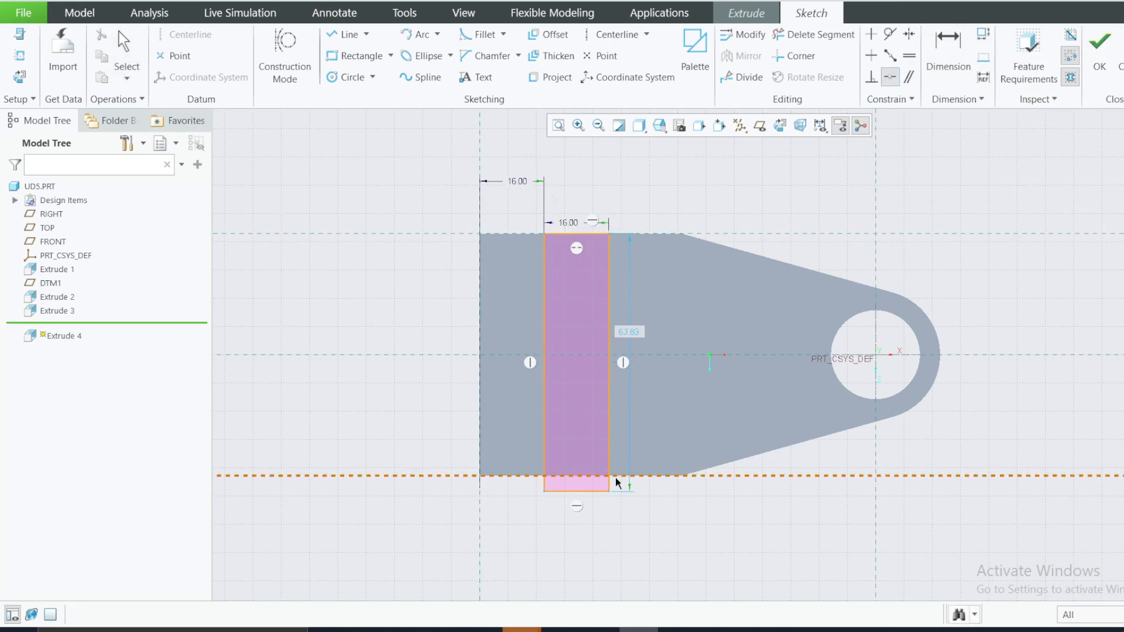
click(577, 491)
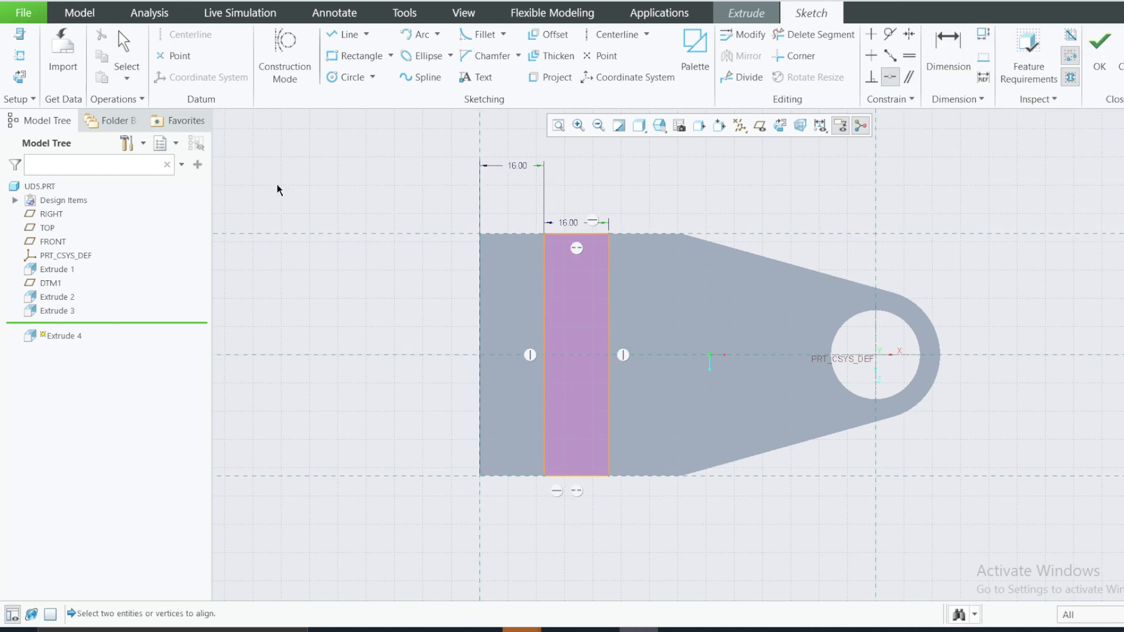
Step: Finish the sketch and extrude it down into the plate as a material-removing cut with a depth of 3
click(1100, 51)
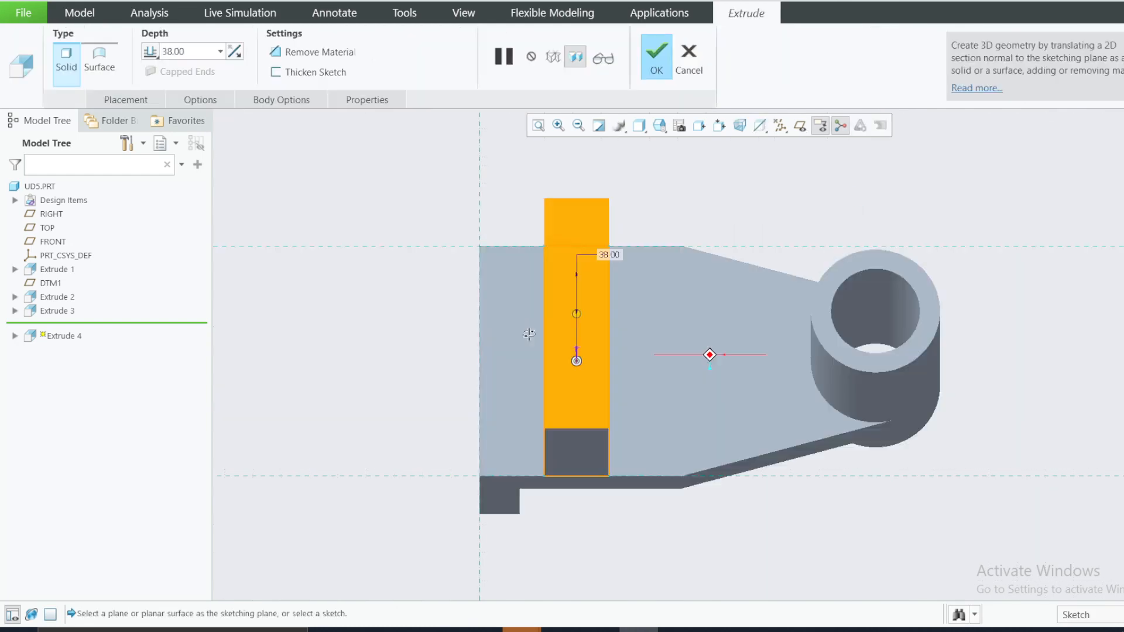
click(578, 344)
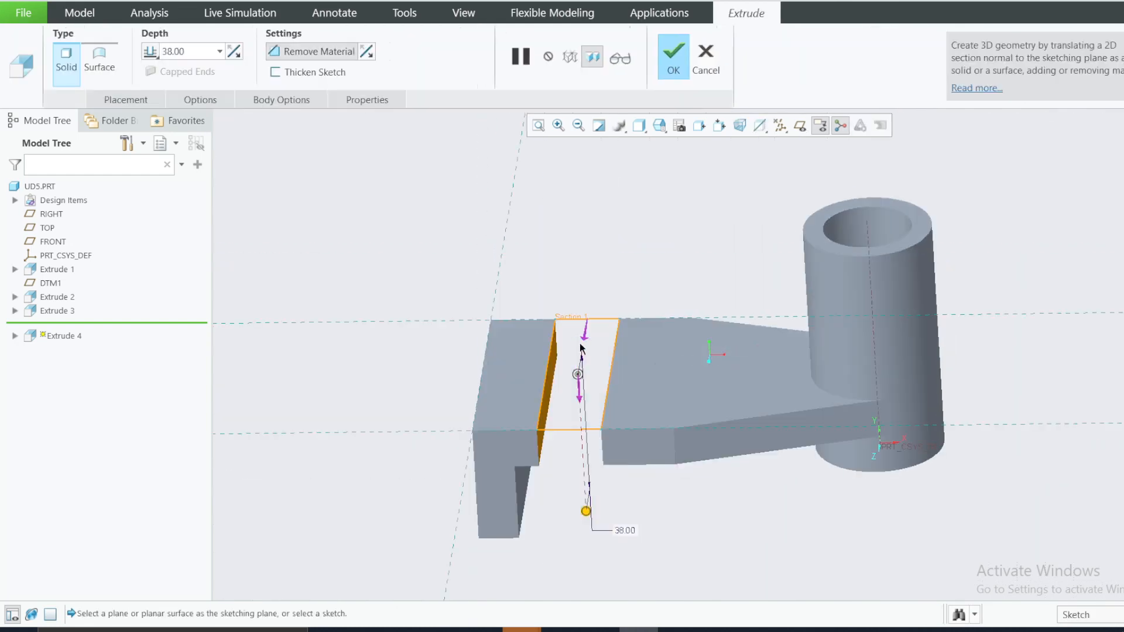
double_click(185, 52)
text(3)
key(Return)
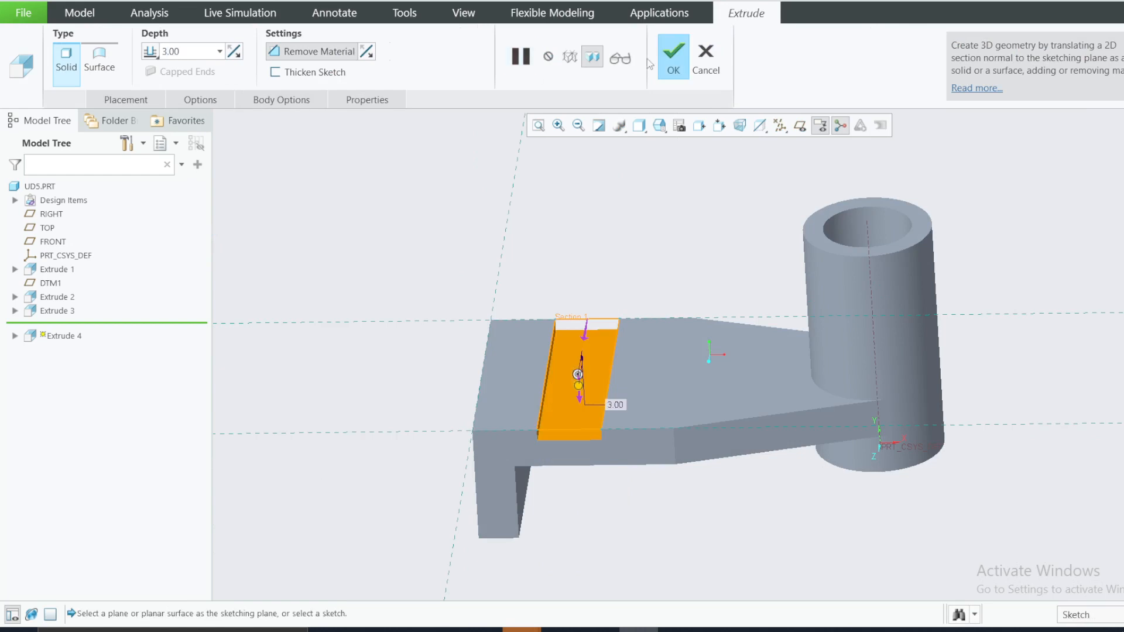
click(673, 55)
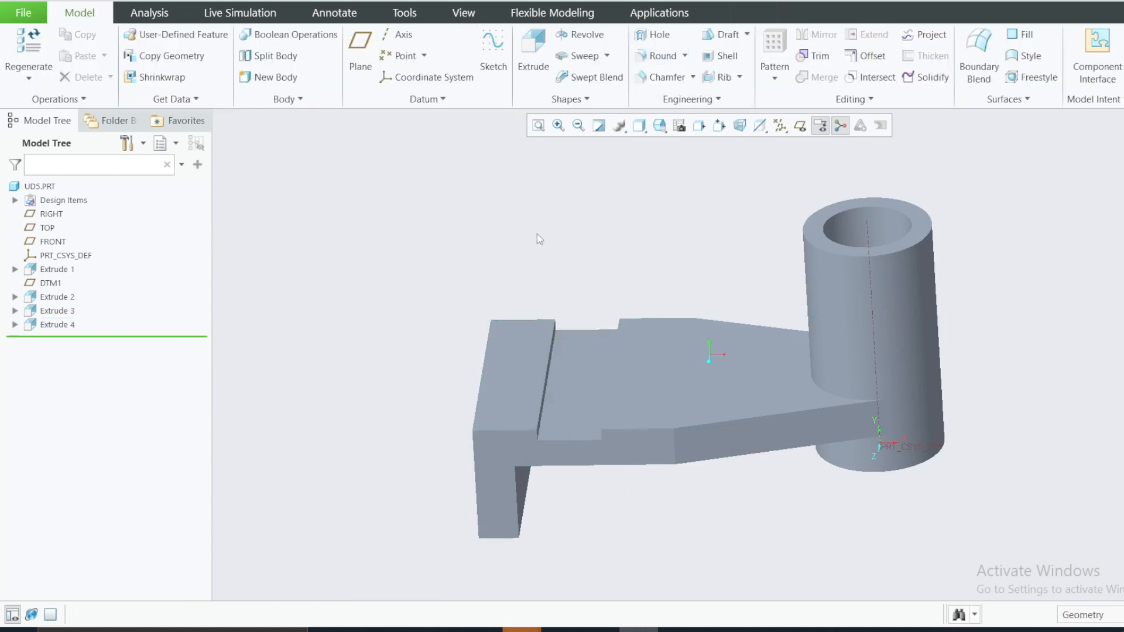
middle_drag(545, 238, 586, 267)
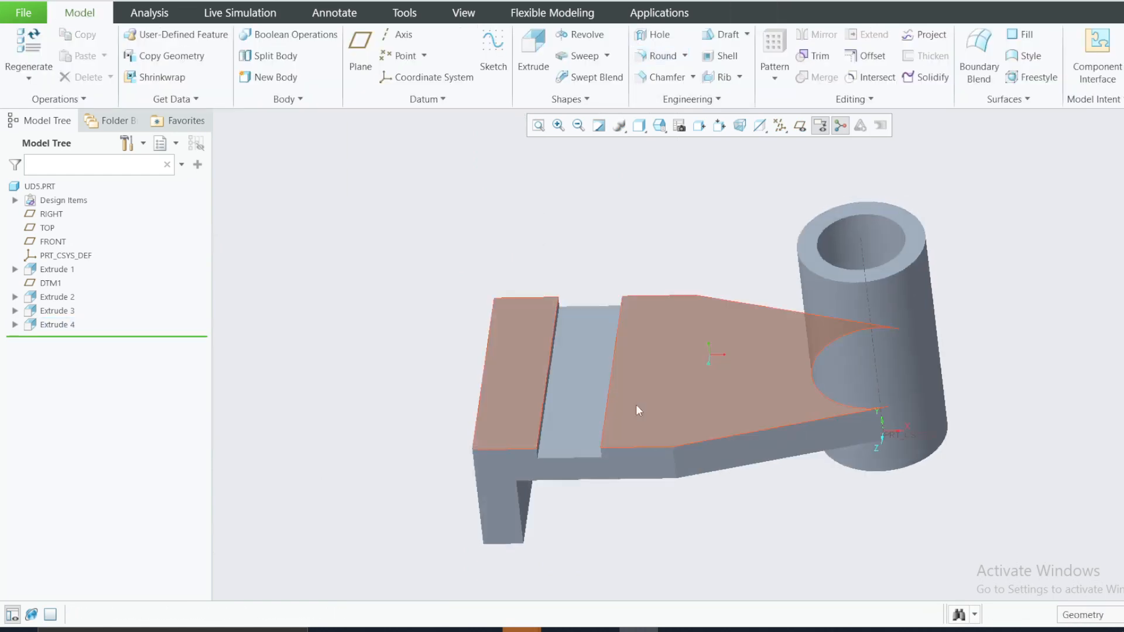
Step: Check the reference drawing, then place a simple hole on the slot floor, referenced to the floor's upper short edge and its flange-side long edge
click(678, 629)
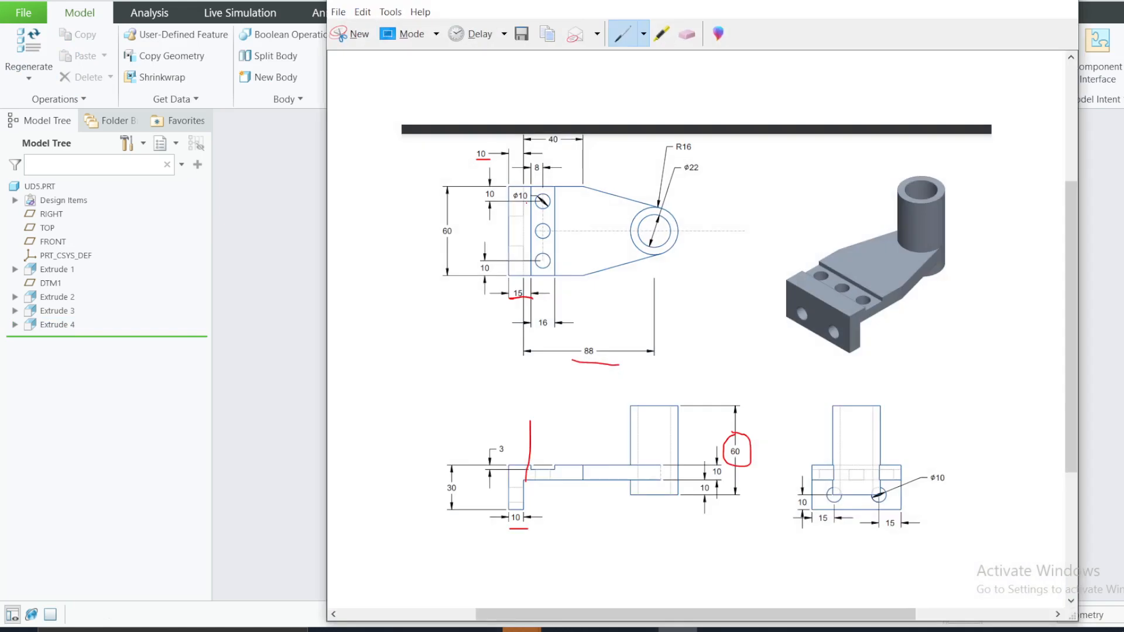
click(980, 13)
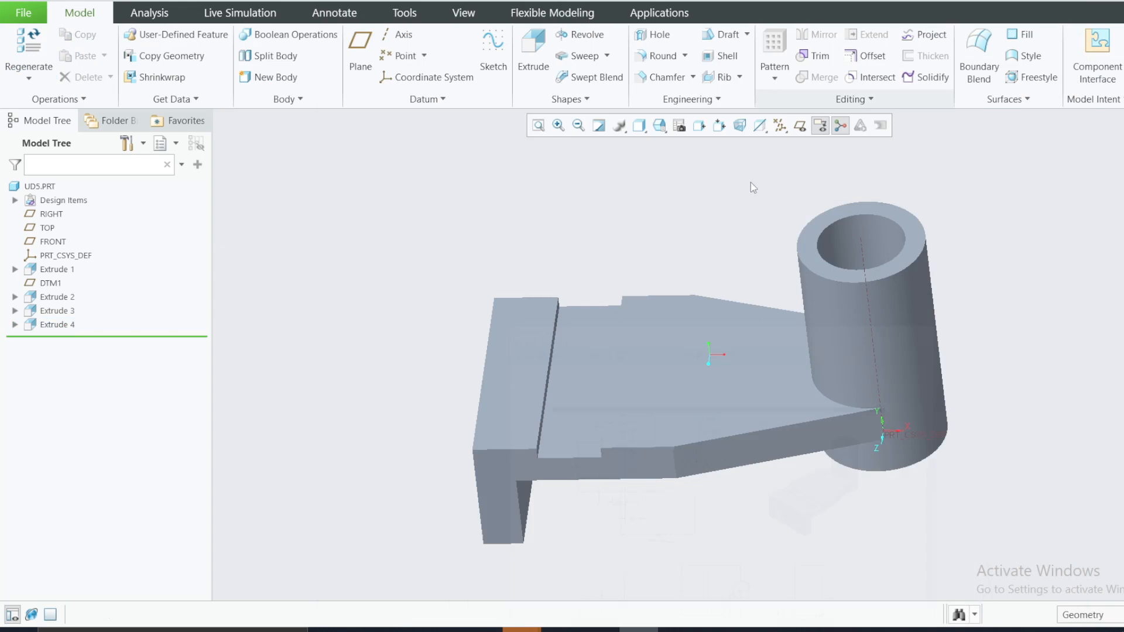
click(651, 35)
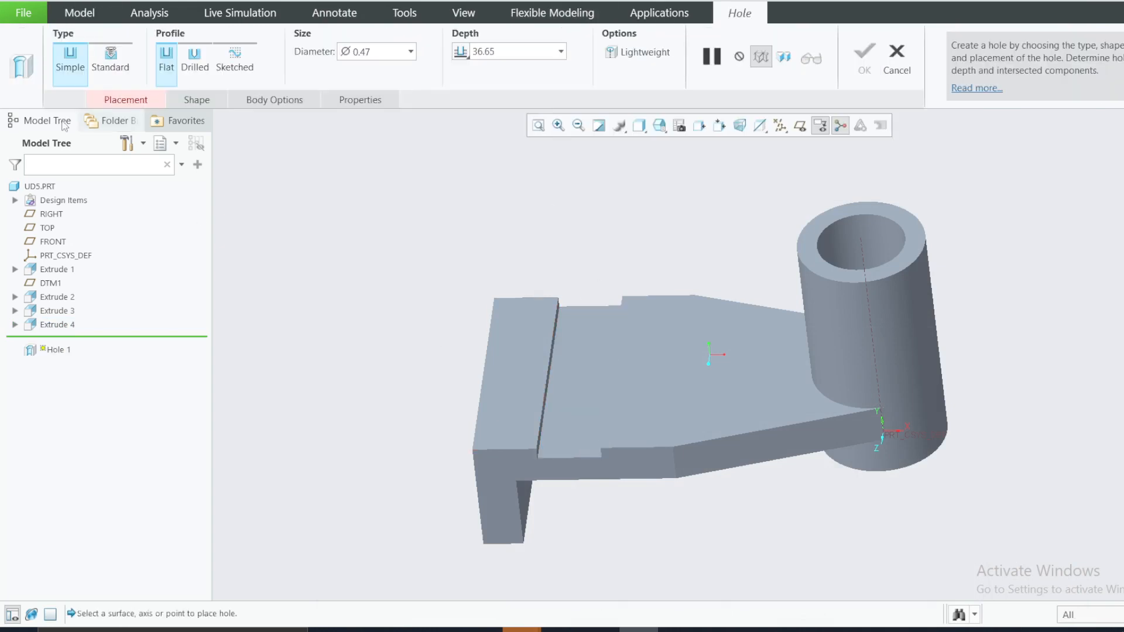
click(592, 357)
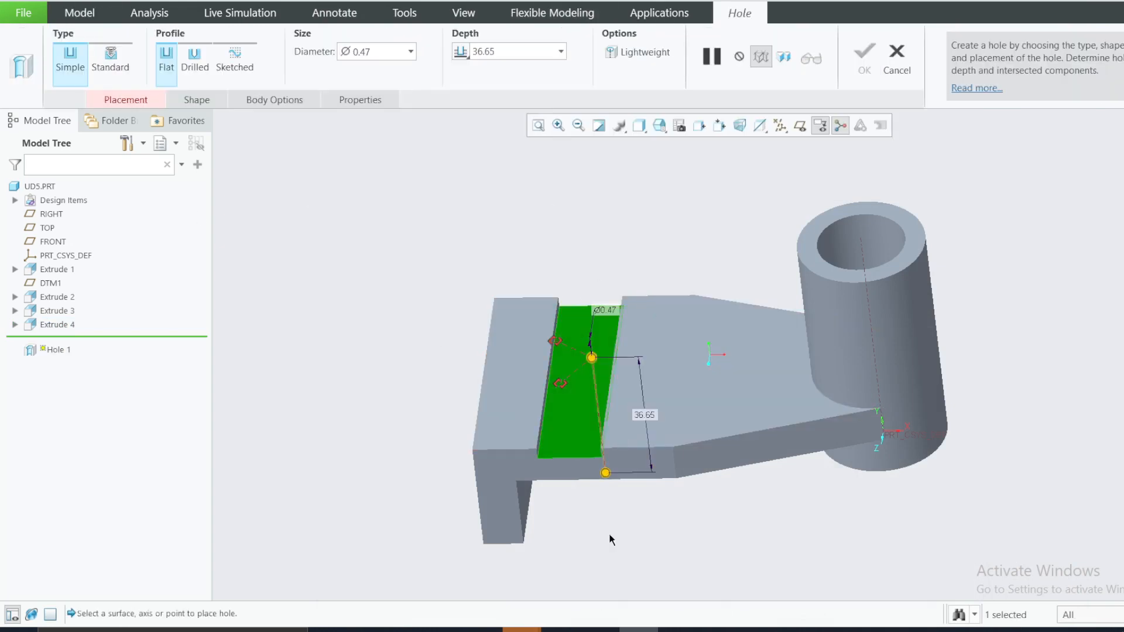
click(660, 126)
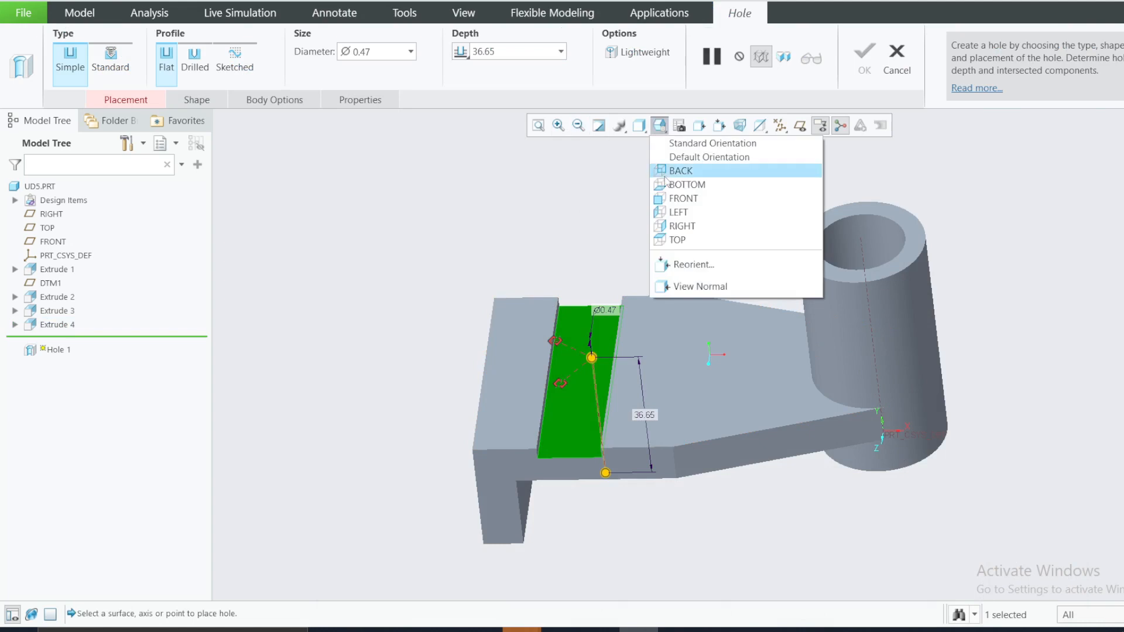
click(679, 226)
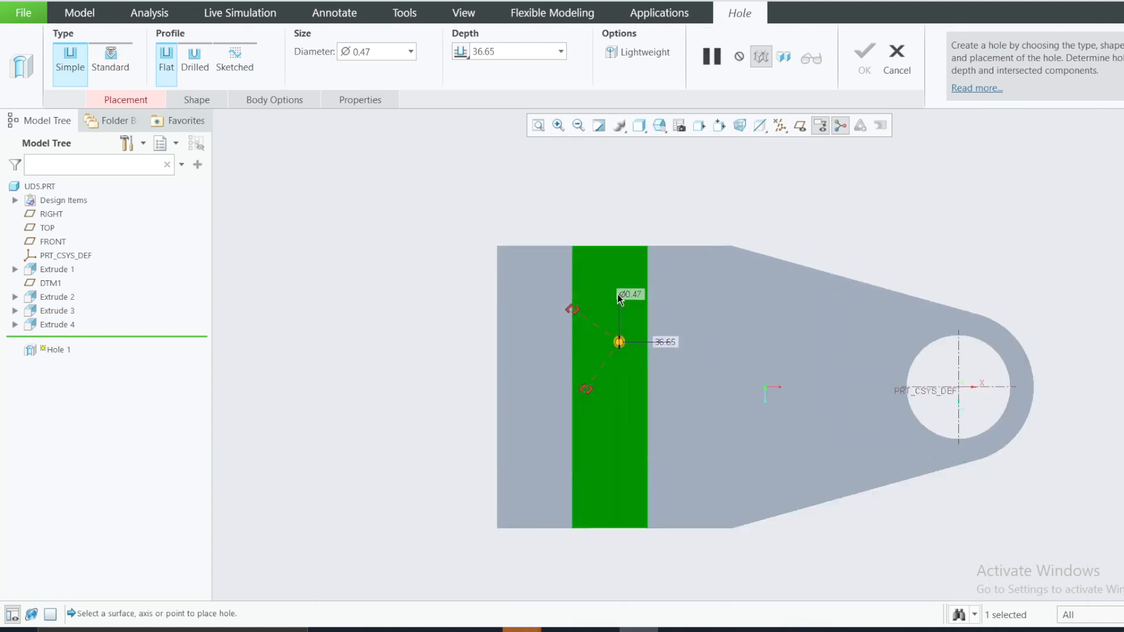
drag(572, 314, 619, 246)
drag(585, 390, 572, 342)
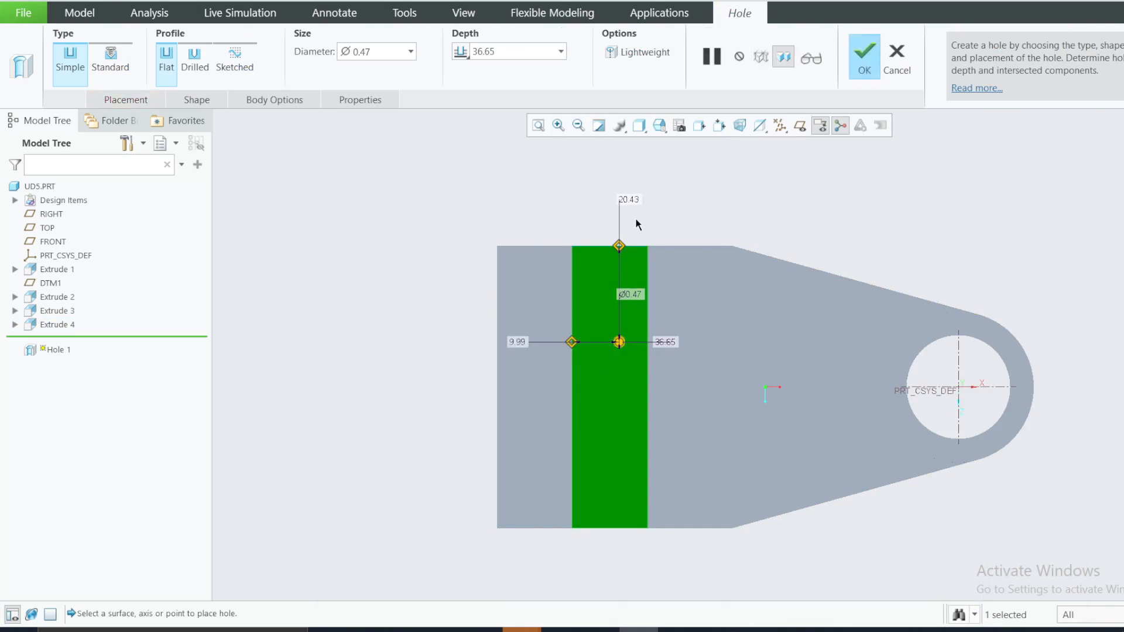
Step: Offset the hole 10 from the slot floor's upper short edge and 8 from its flange-side long edge
click(133, 102)
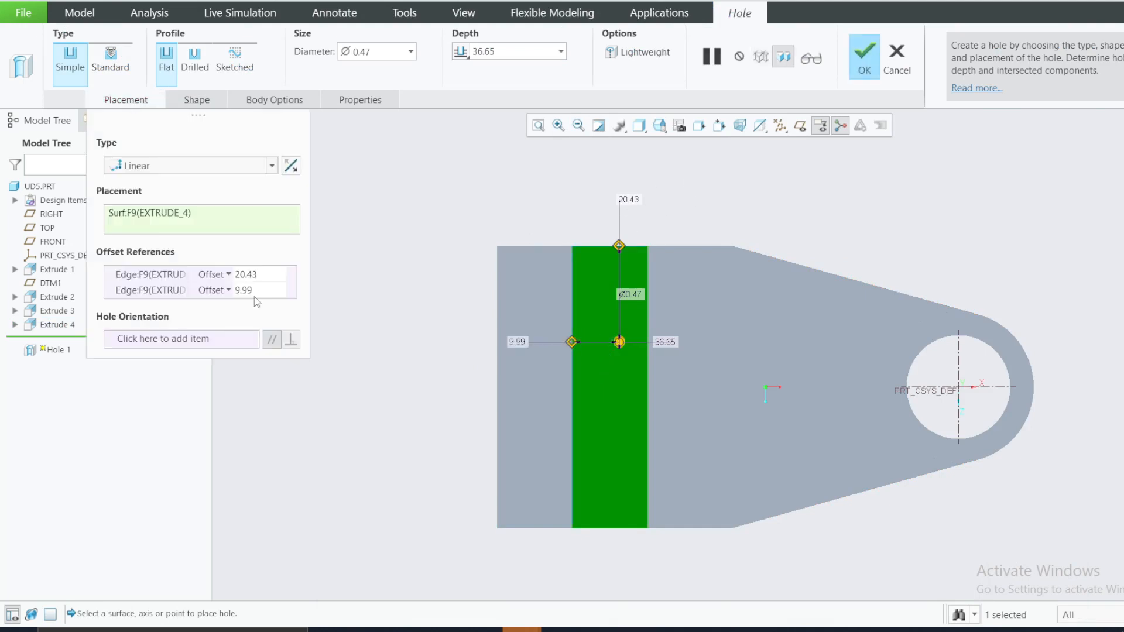
click(263, 275)
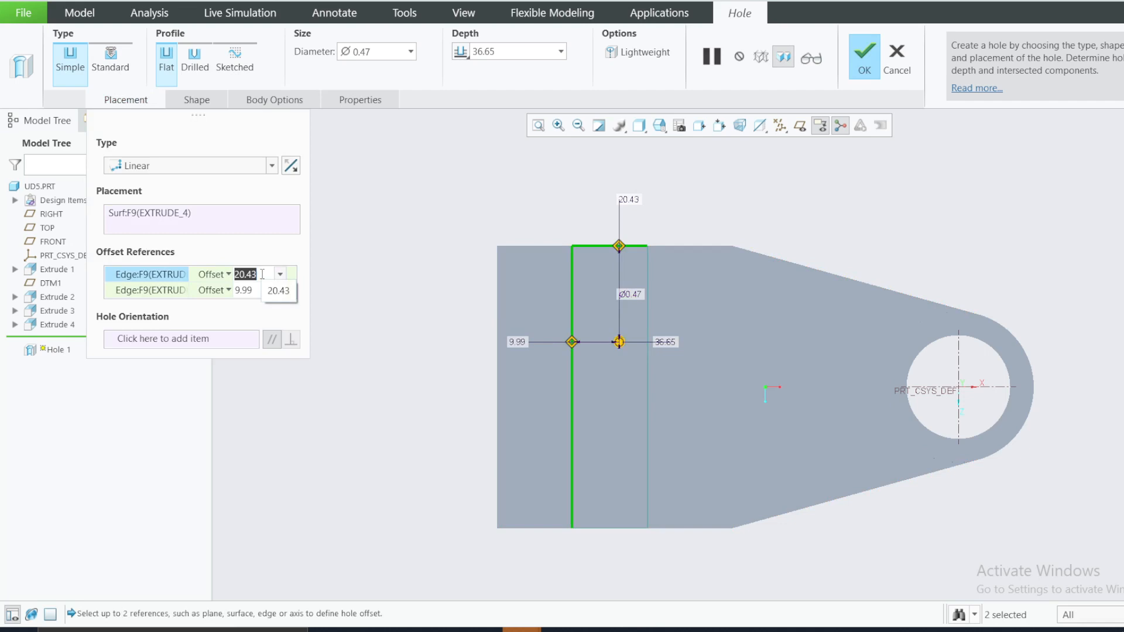
text(10)
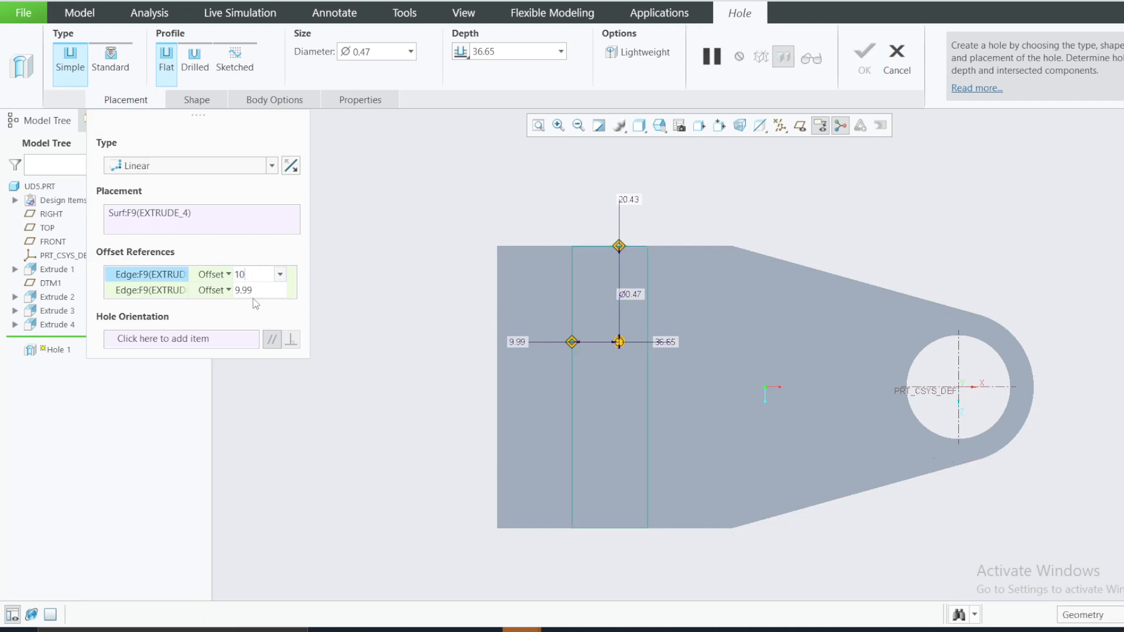
click(272, 290)
text(8)
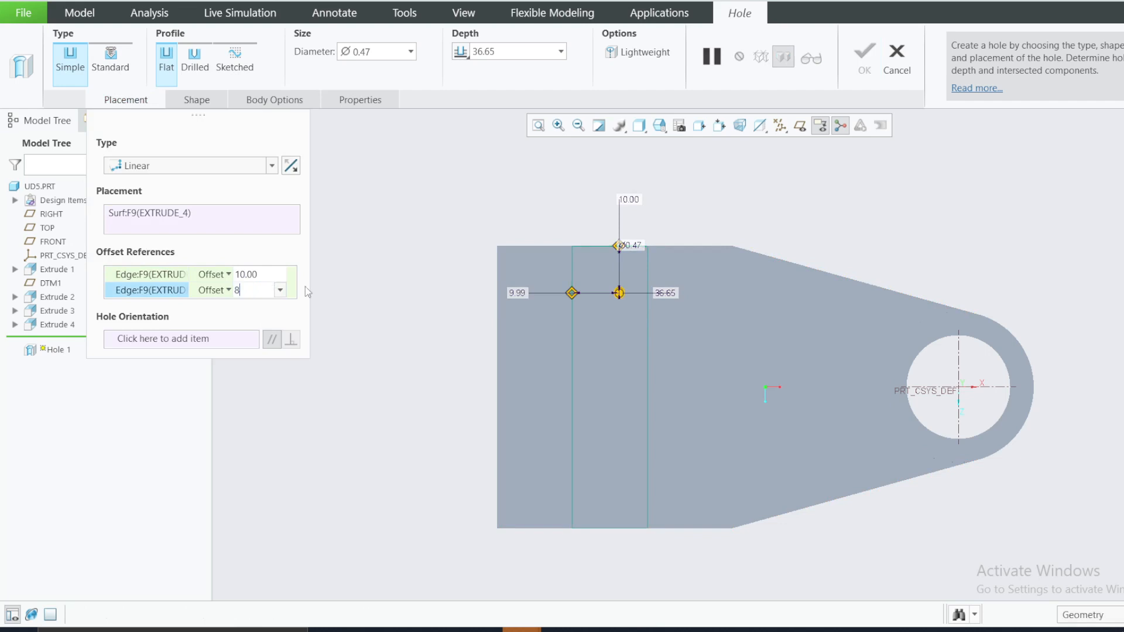
click(349, 275)
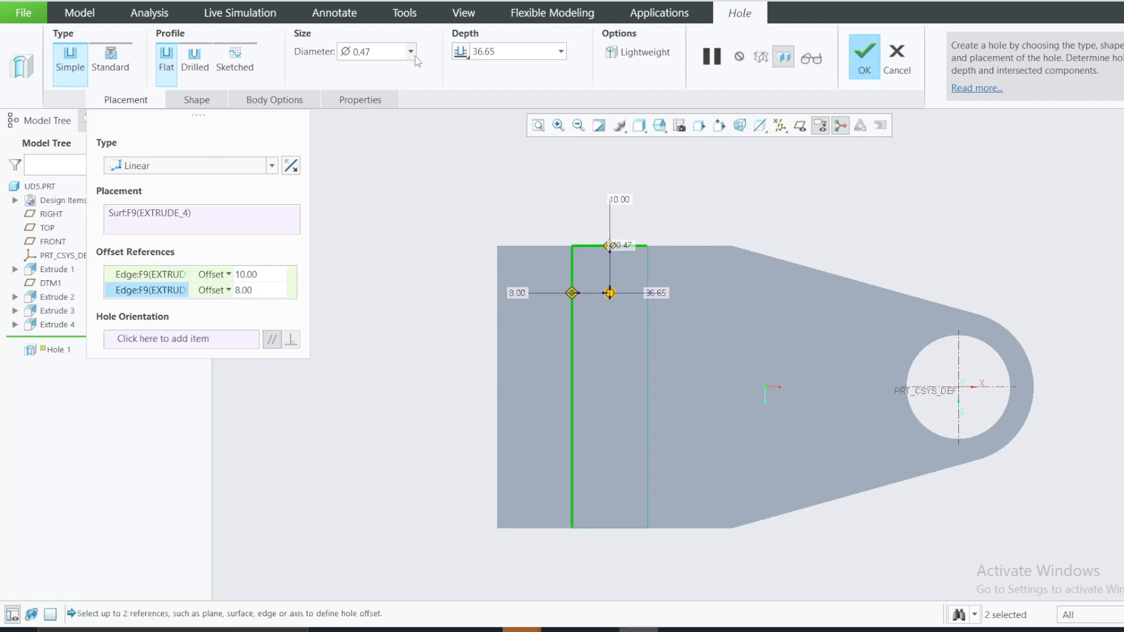
Step: Set the hole's diameter to 10 and its depth to 50, and finish the hole
click(369, 51)
click(509, 51)
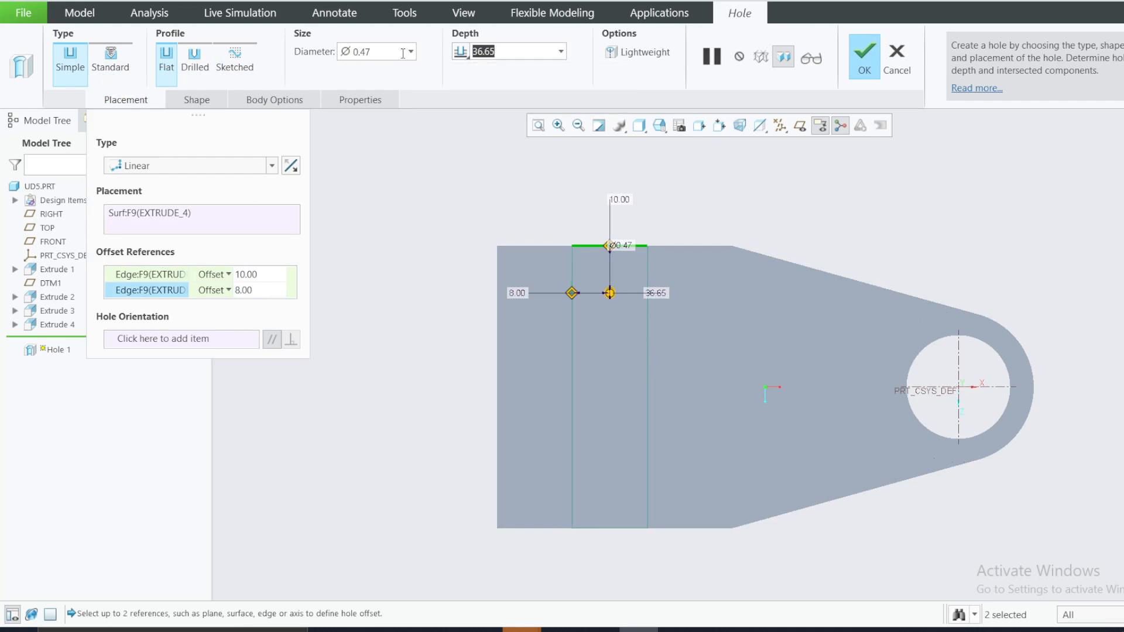
click(411, 52)
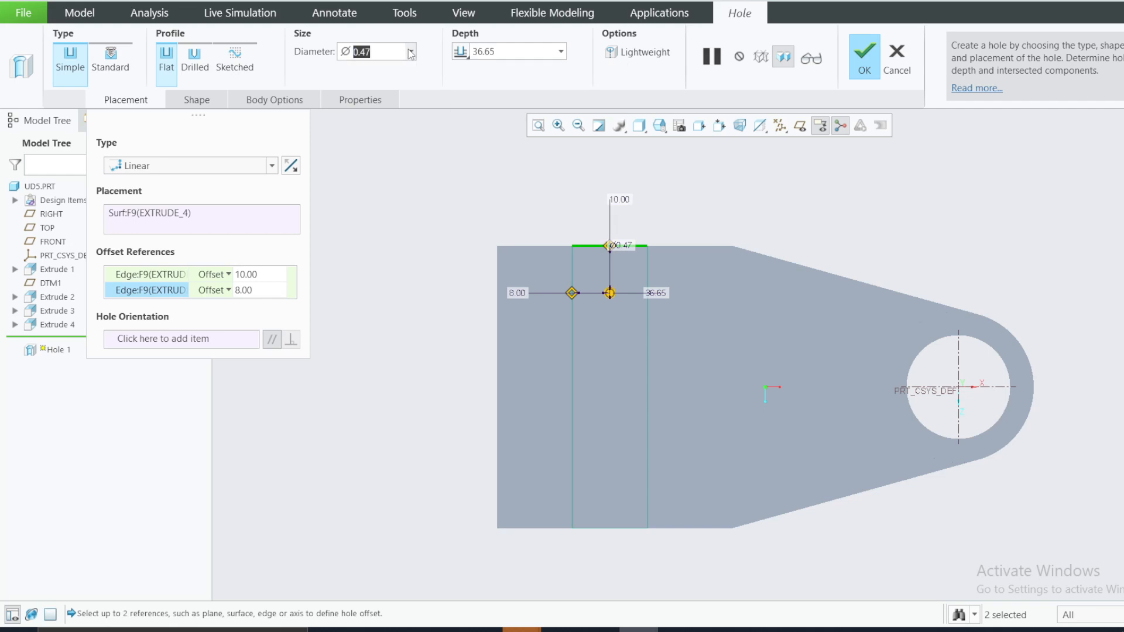
click(411, 52)
text(1)
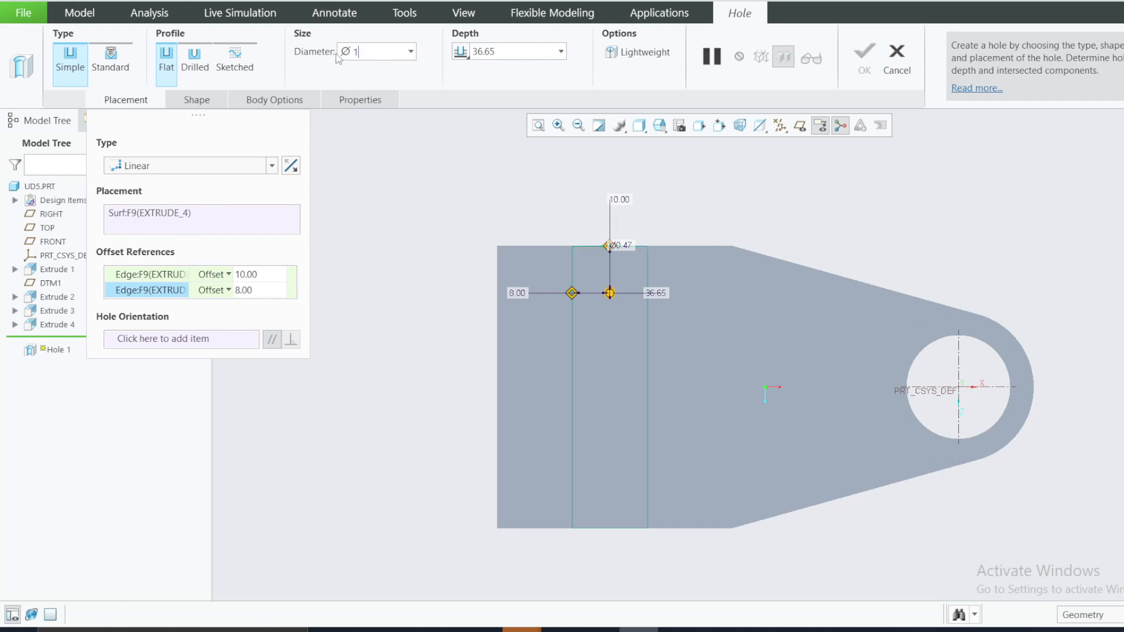
text(0)
key(Return)
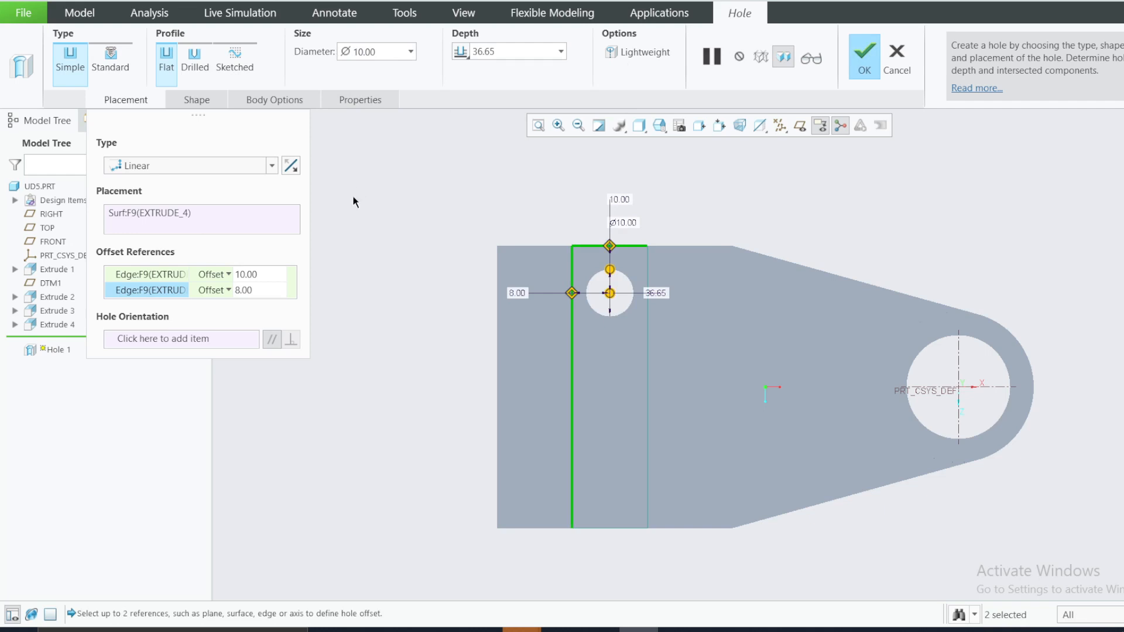
double_click(507, 52)
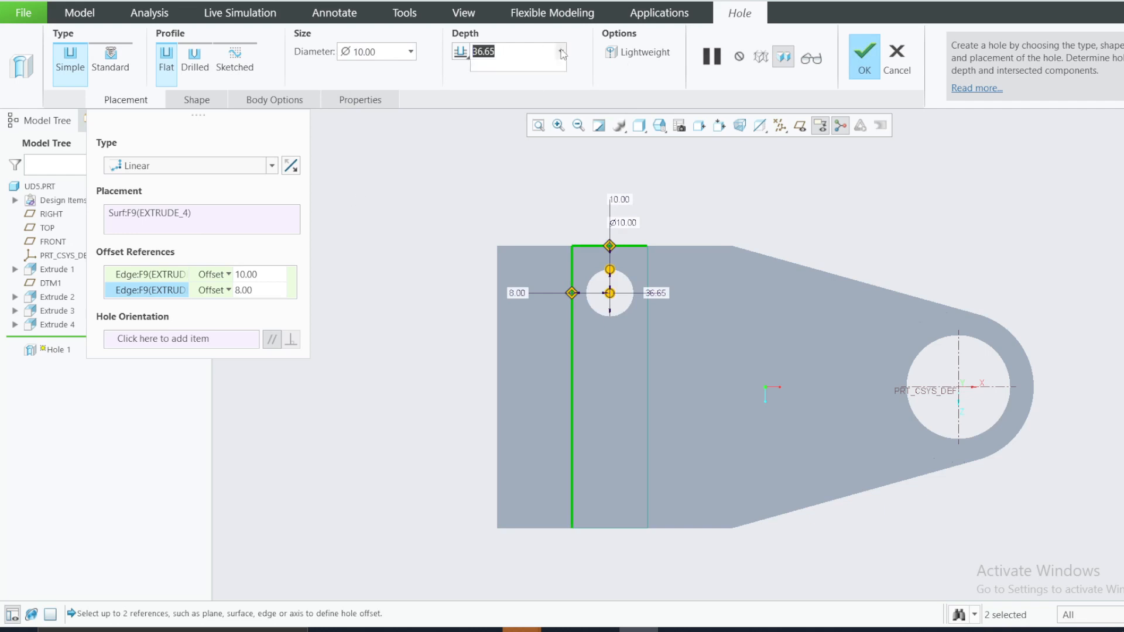
text(50)
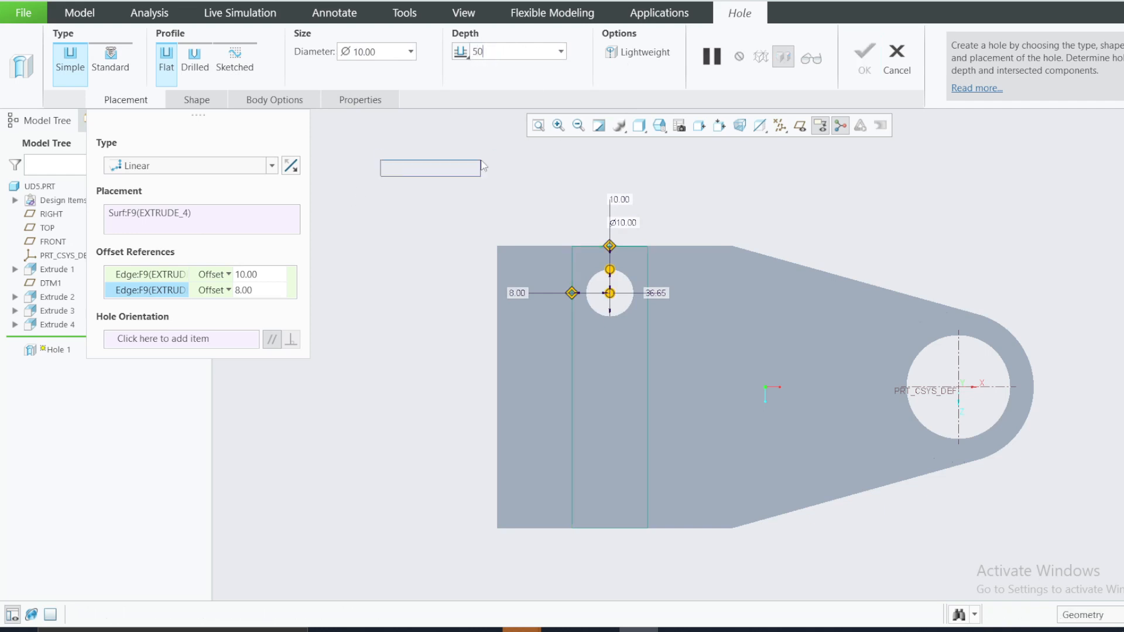
key(Return)
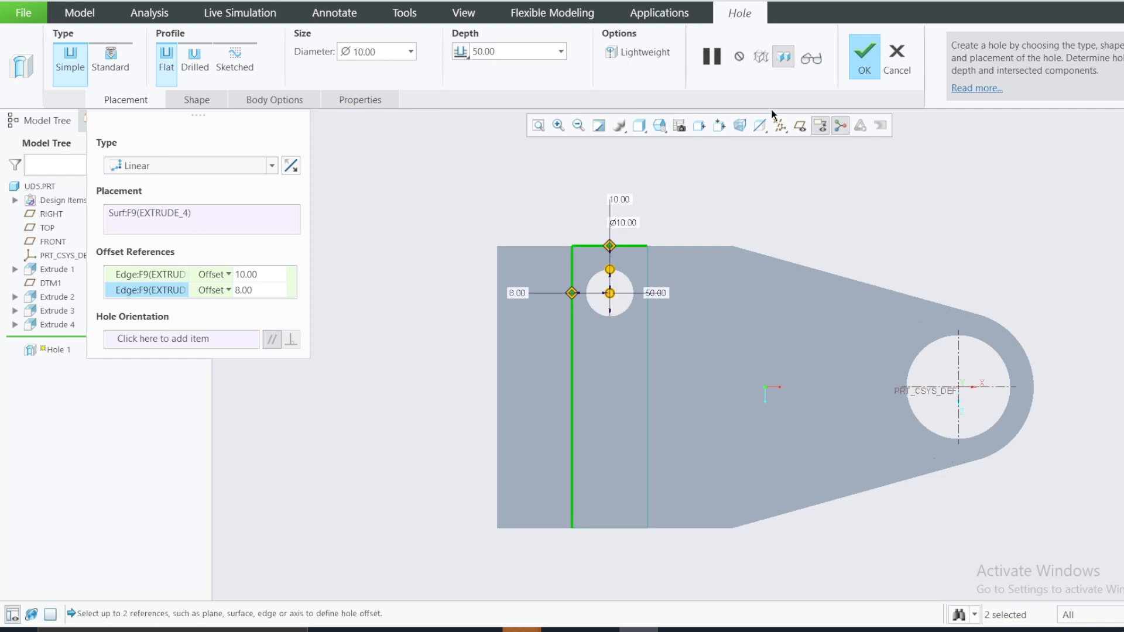
click(861, 66)
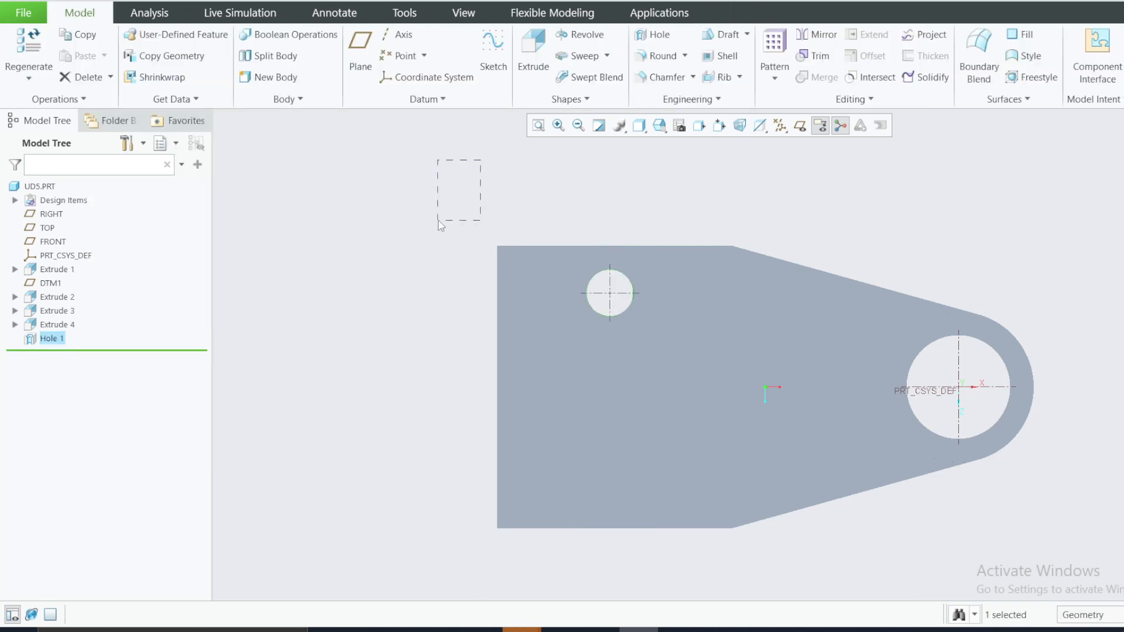
Step: Mirror the slot hole about the FRONT plane
right_click(41, 340)
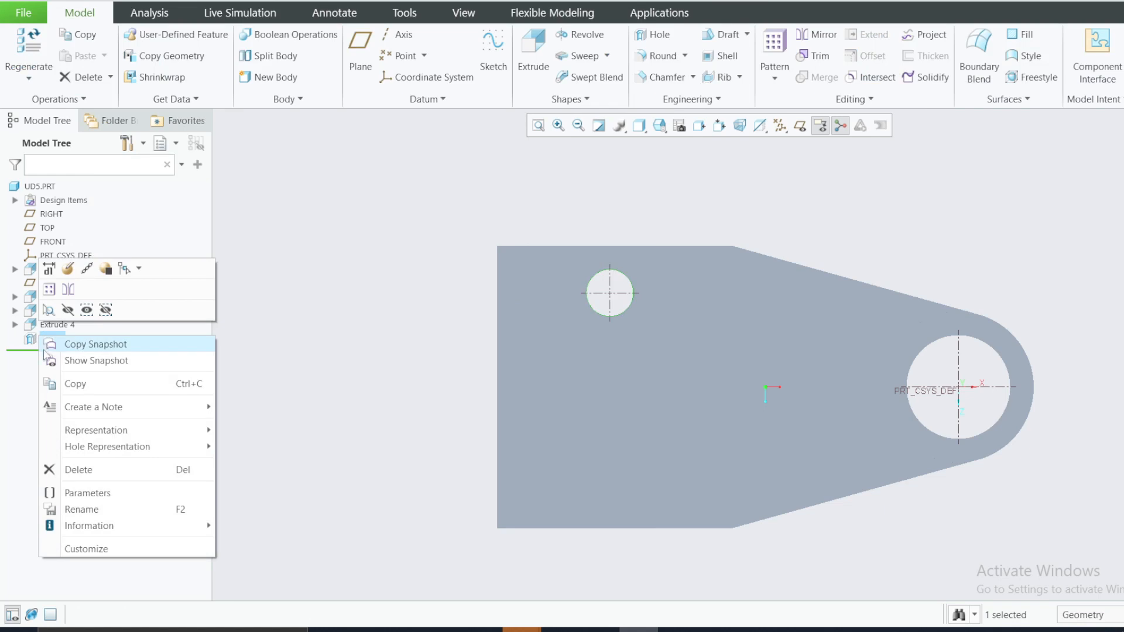
click(359, 344)
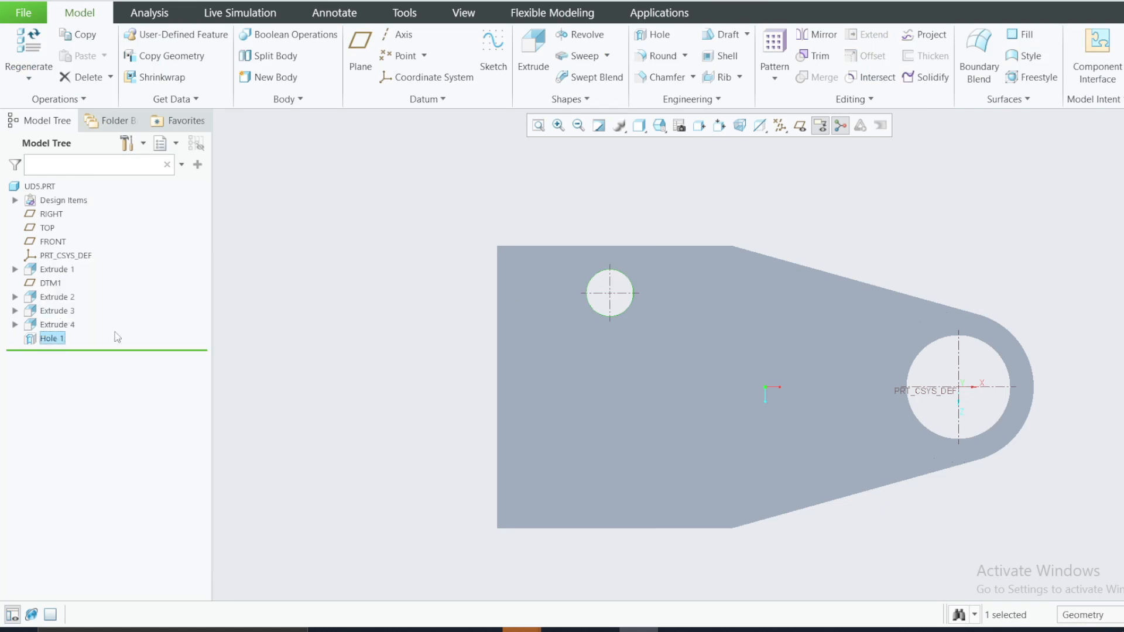
right_click(59, 346)
click(83, 294)
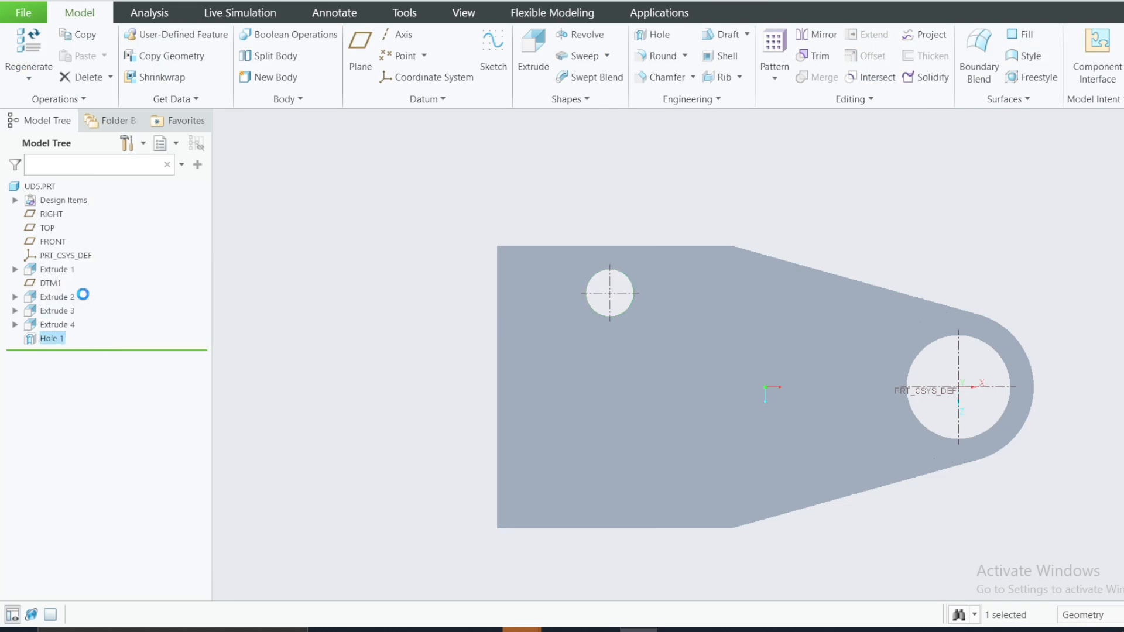
click(53, 242)
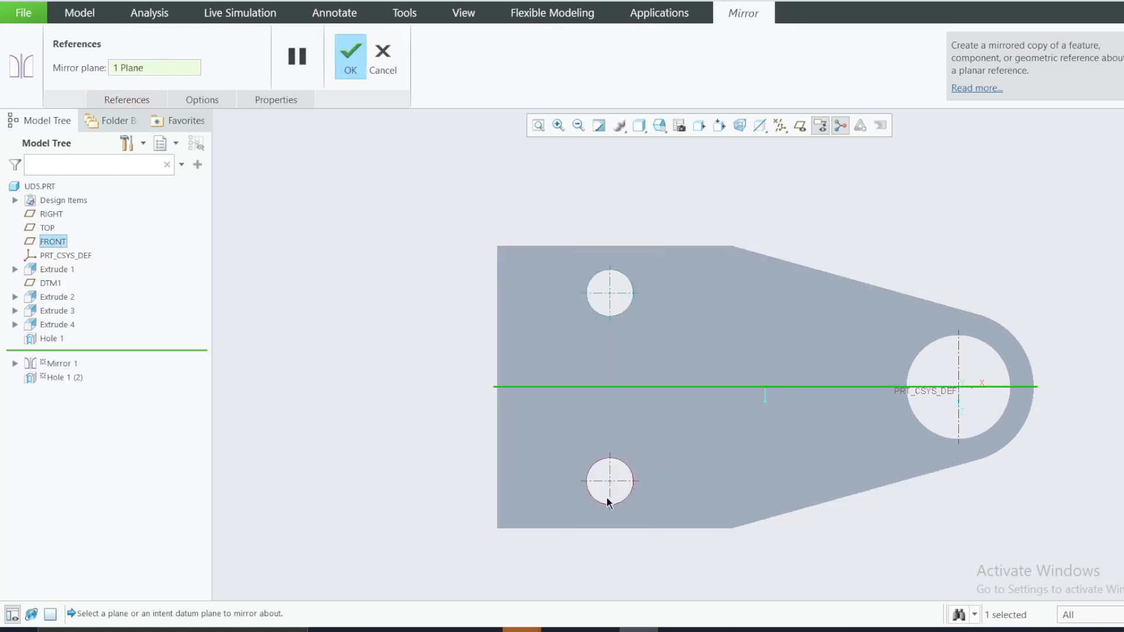
click(352, 61)
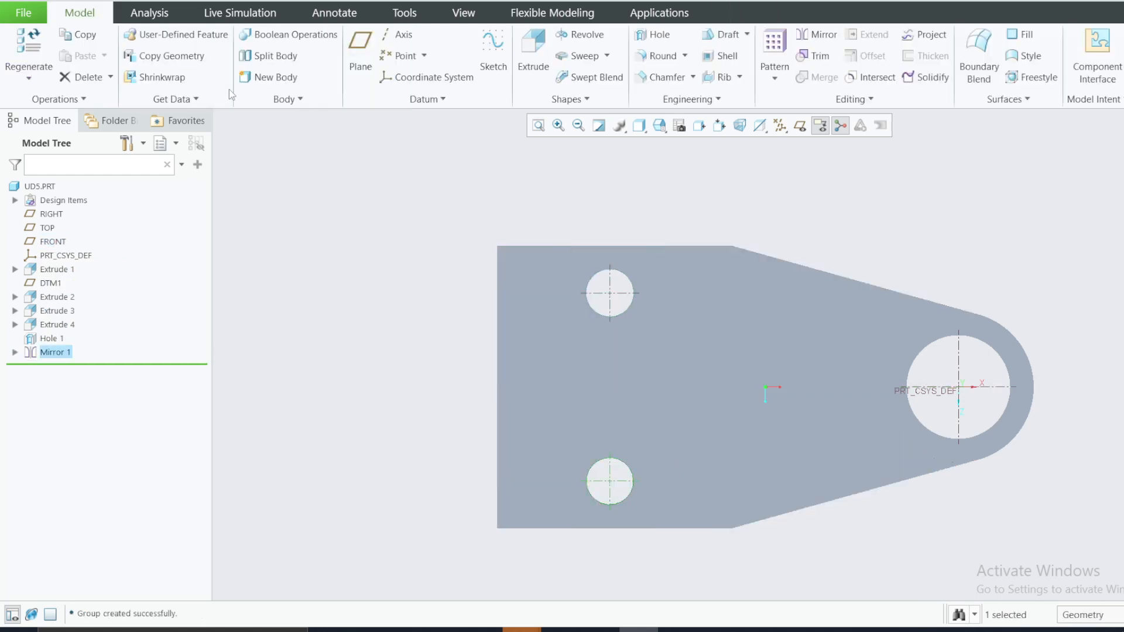
right_click(53, 337)
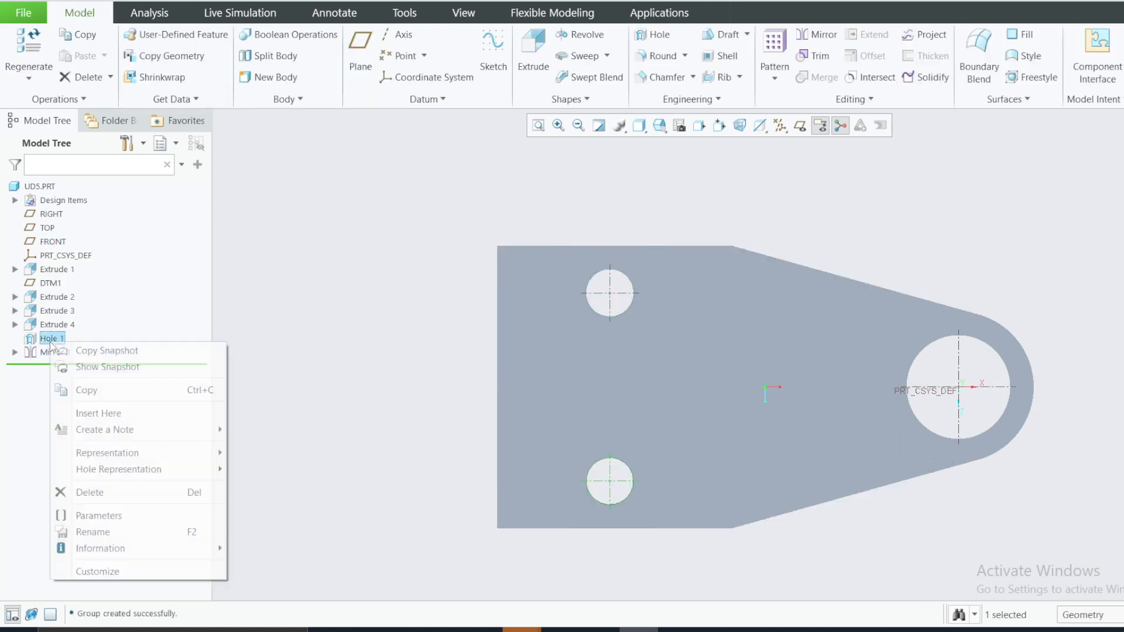
click(97, 396)
right_click(87, 343)
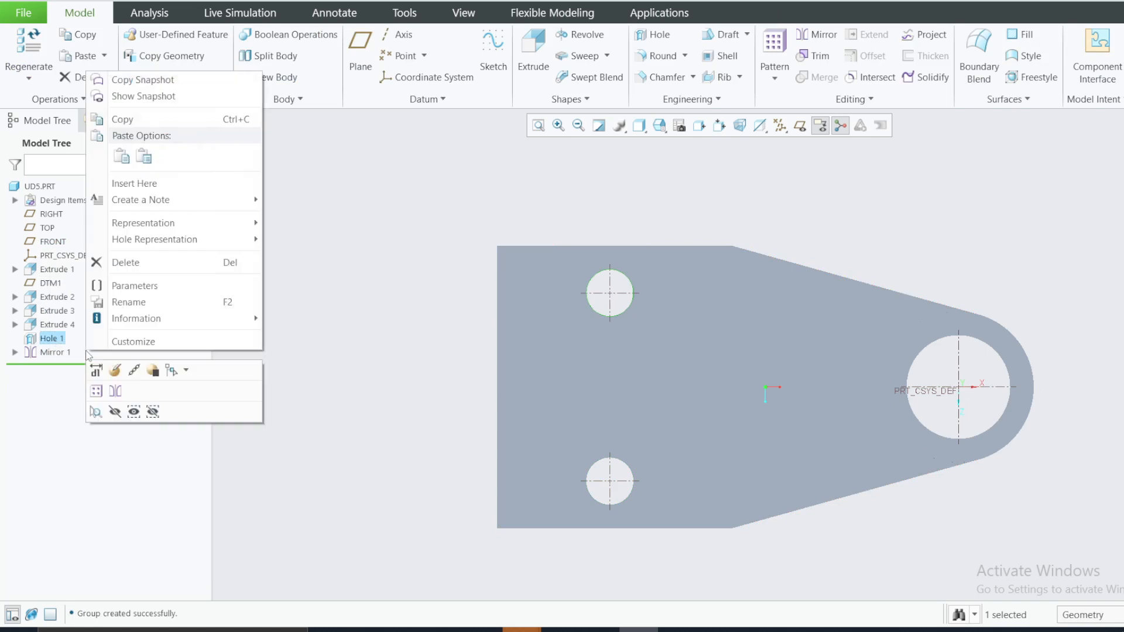
click(126, 122)
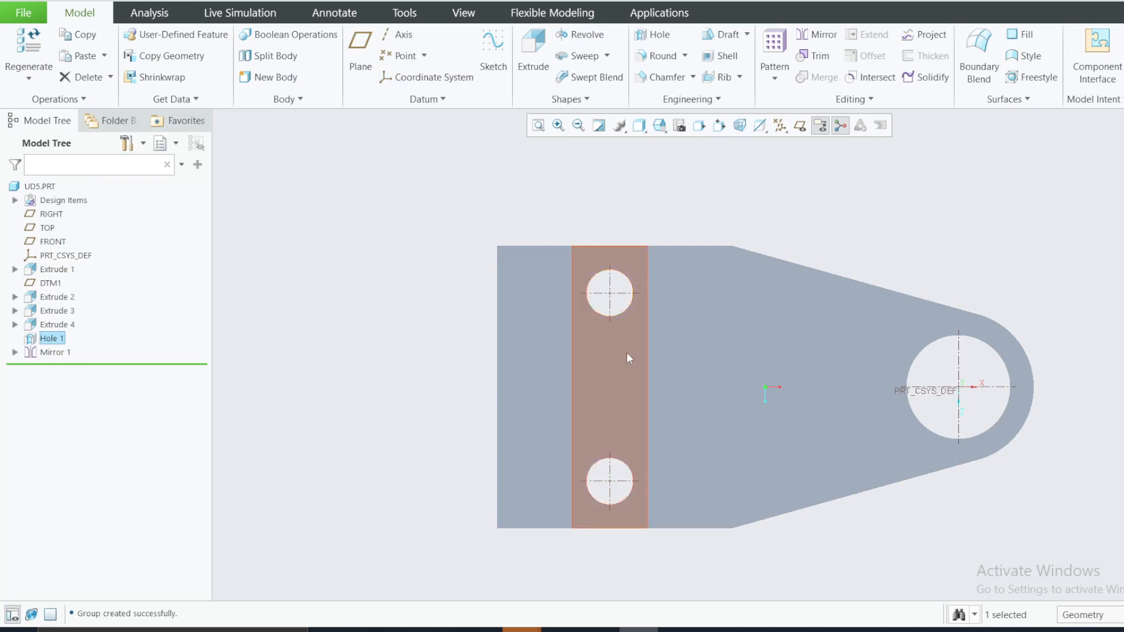
Step: Place a second simple 10 diameter hole on the slot floor between the existing two, referenced to the floor's upper short edge and flange-side long edge
click(654, 35)
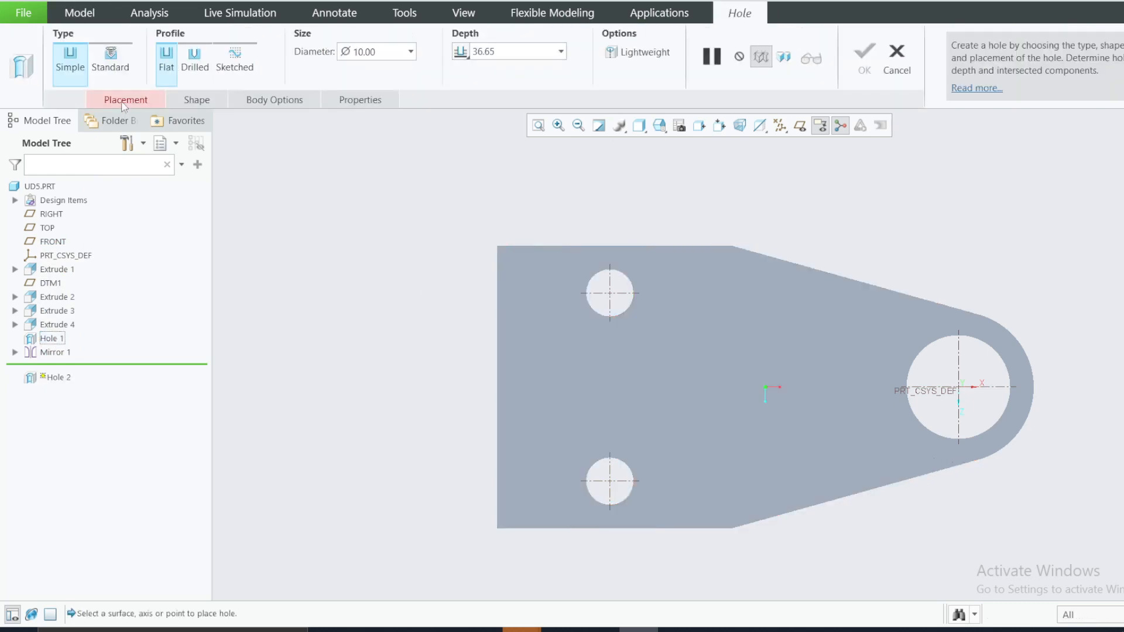
click(126, 99)
click(621, 384)
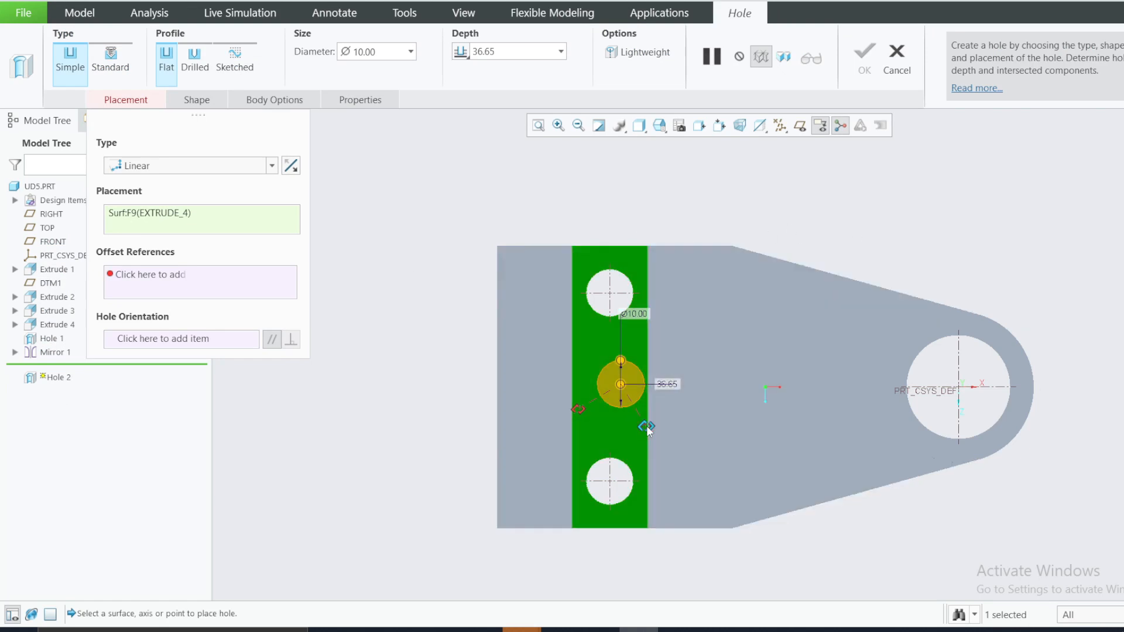
drag(646, 427, 621, 246)
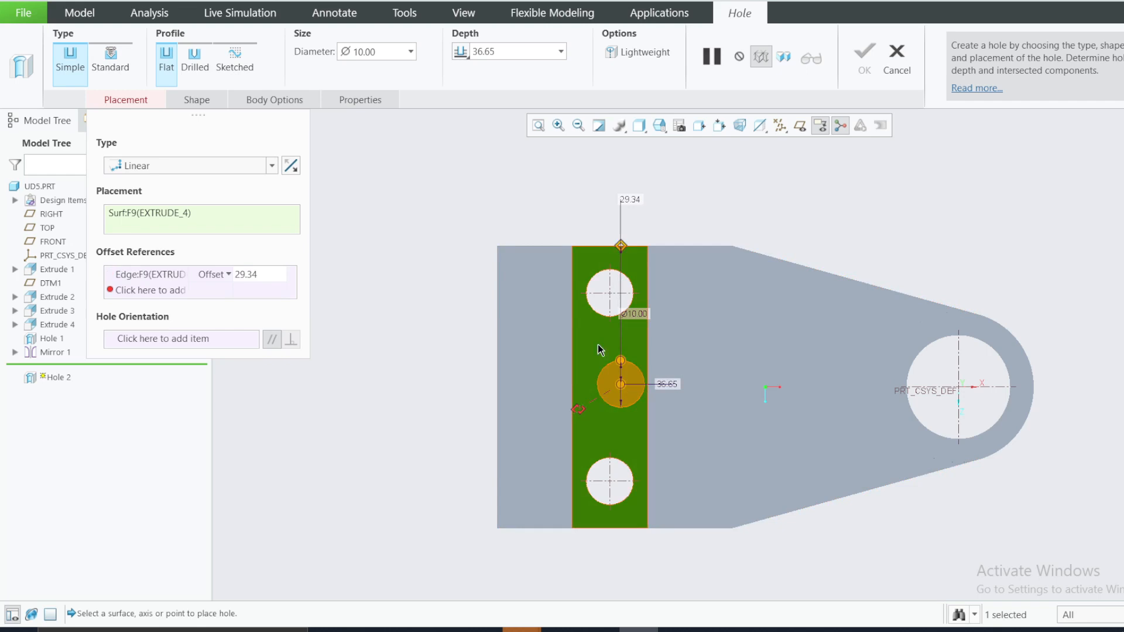
drag(578, 408, 572, 384)
Step: Offset the middle hole 30 from the slot floor's upper edge and 8 from its flange-side edge, and finish it
click(246, 275)
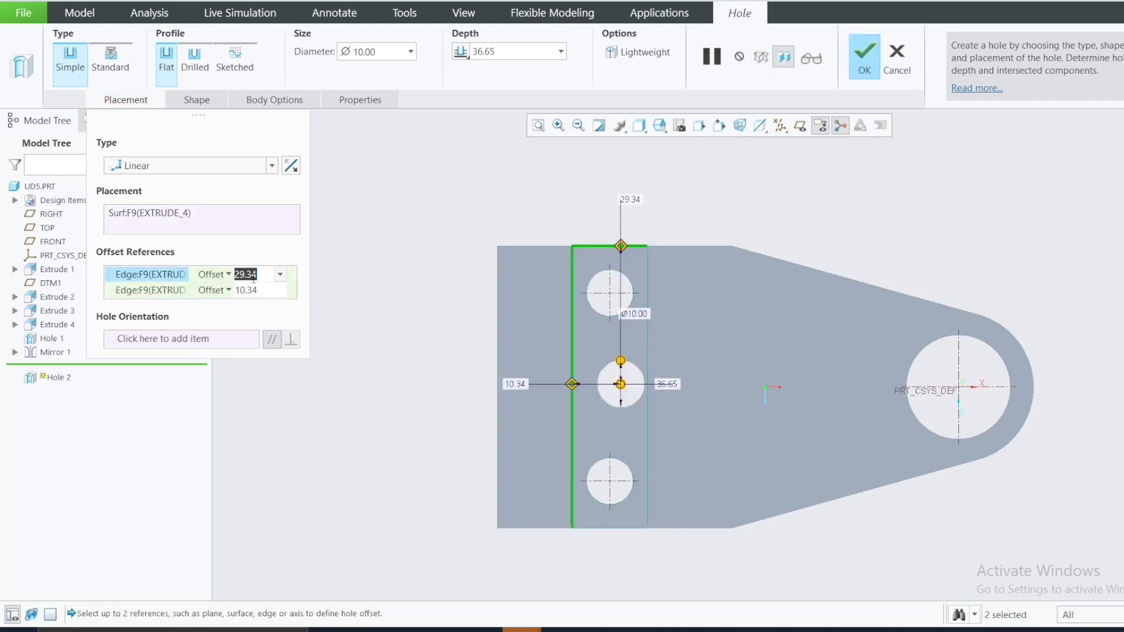
text(30)
click(267, 291)
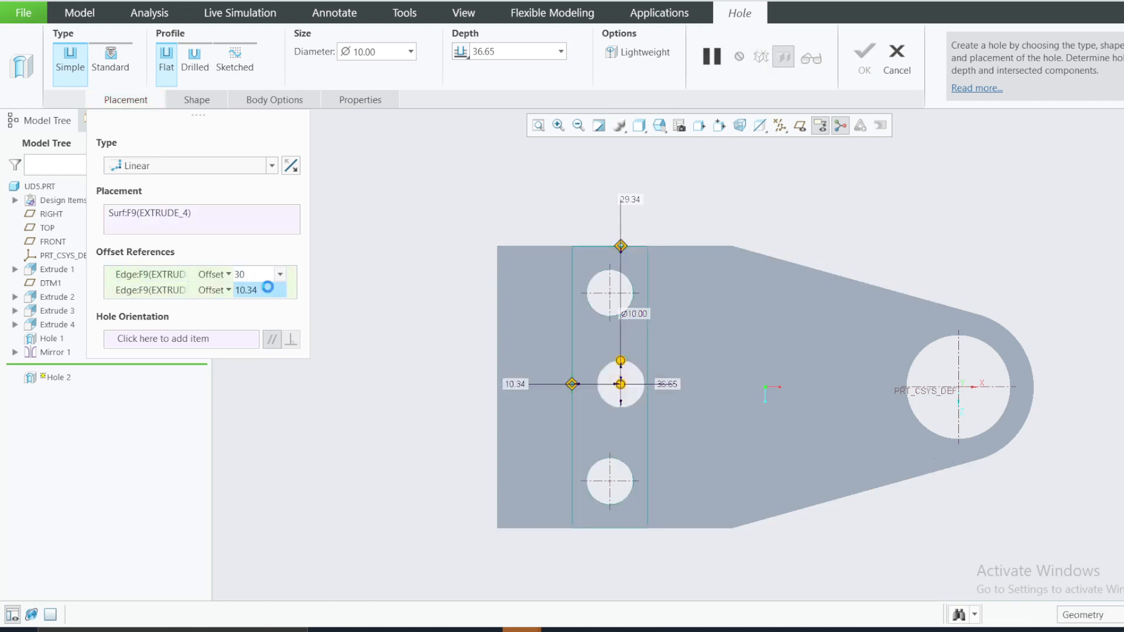
text(8)
key(Return)
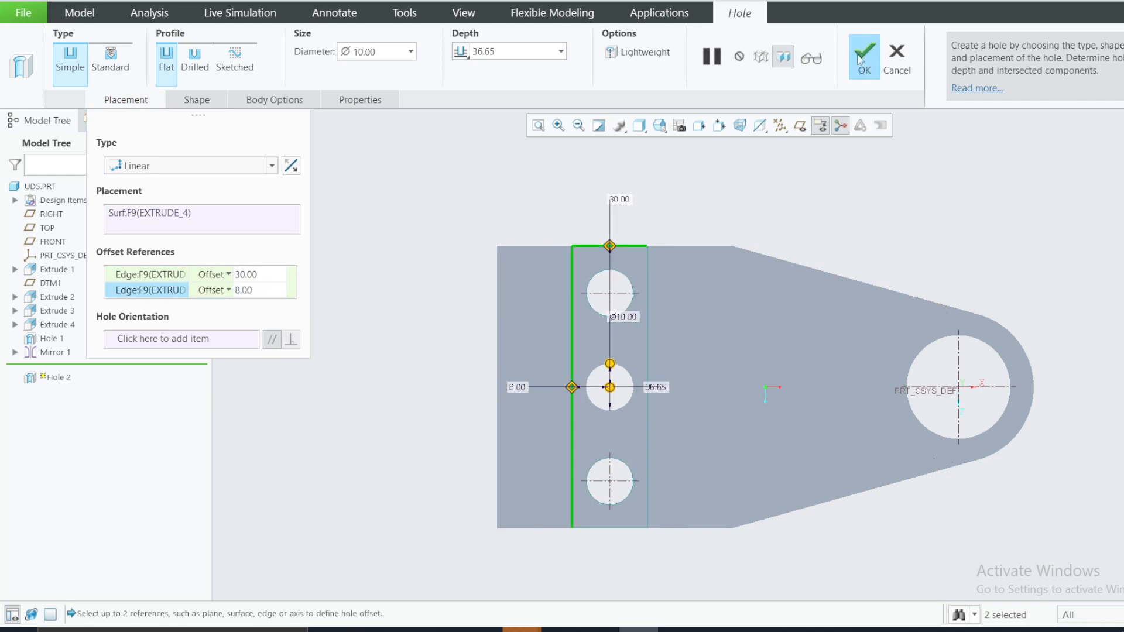
click(860, 60)
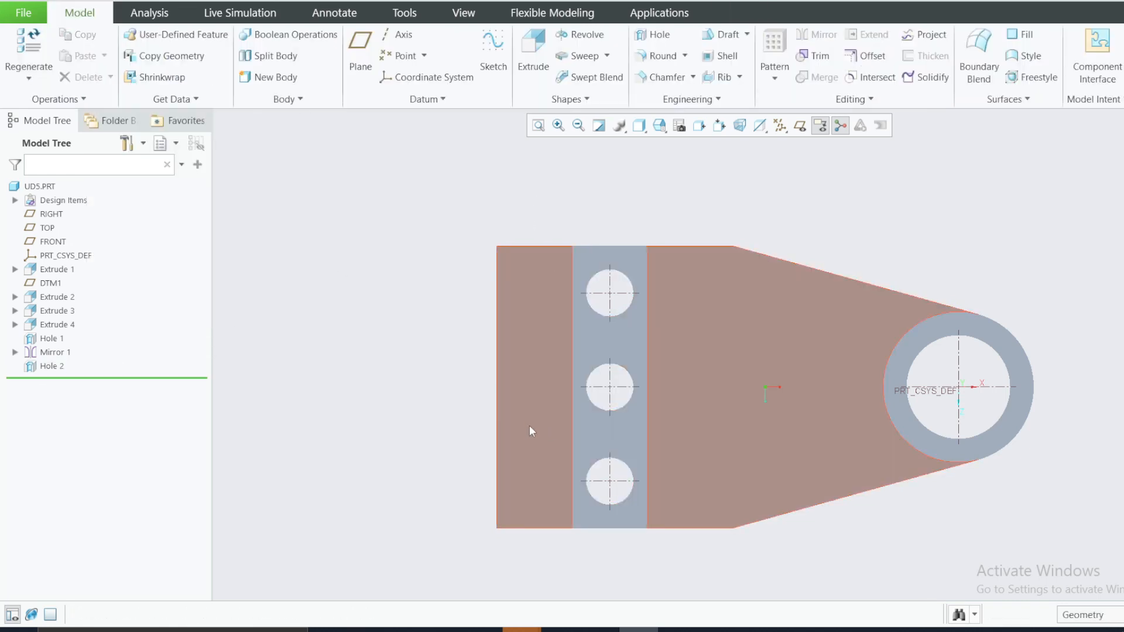
Step: Place a simple 10 diameter hole on the flange's outer face, referenced to the face's bottom long edge and left short edge
middle_drag(530, 425, 523, 336)
click(678, 629)
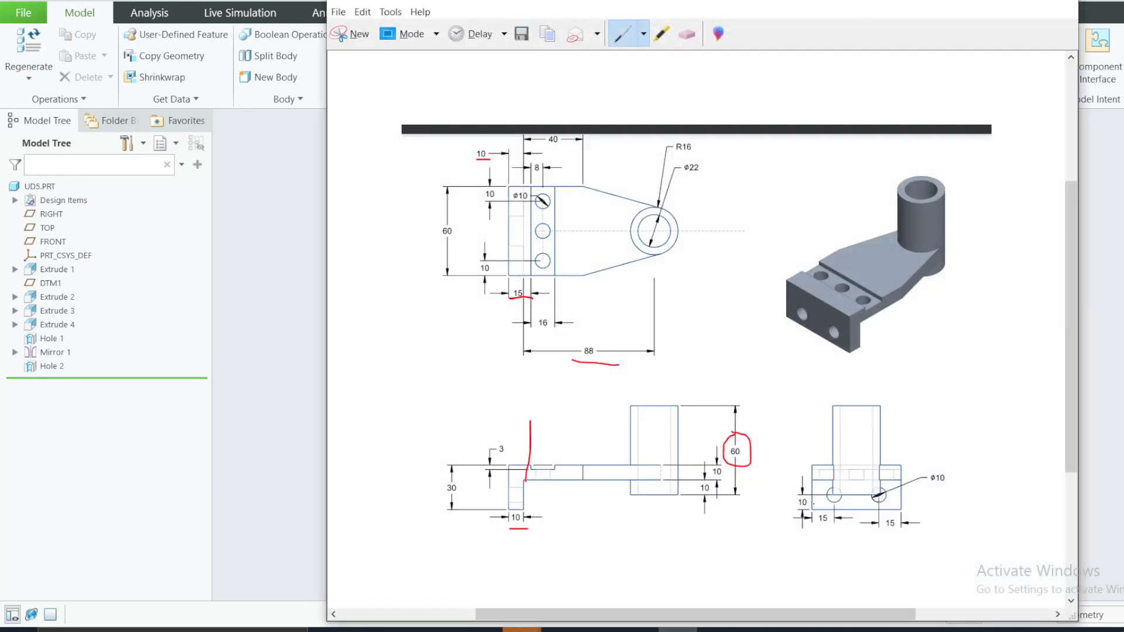
click(987, 2)
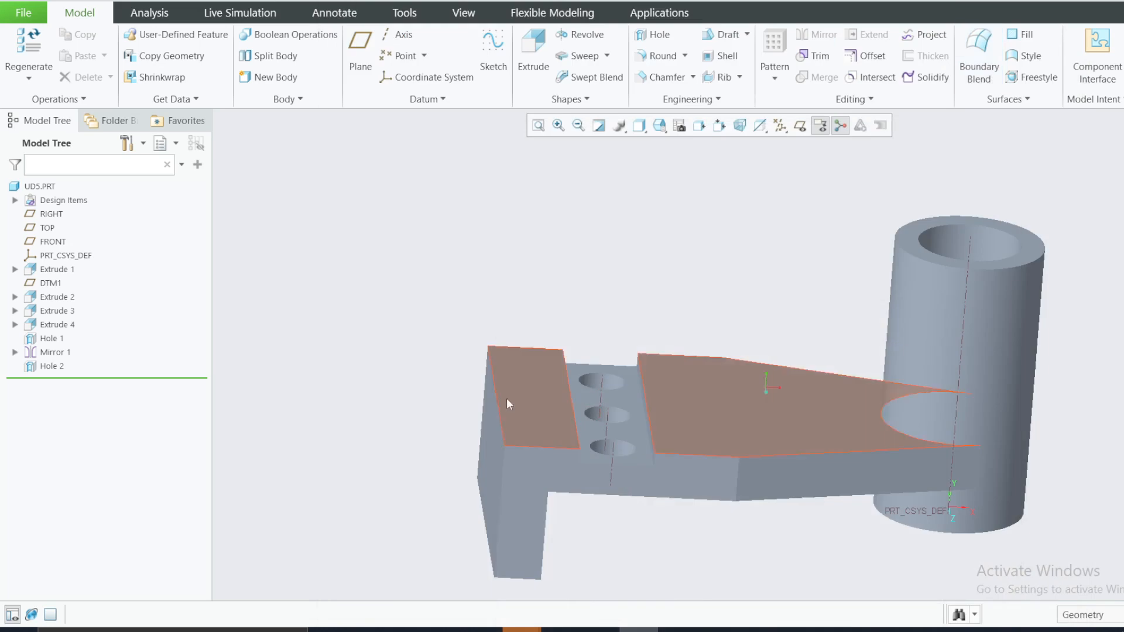
click(488, 463)
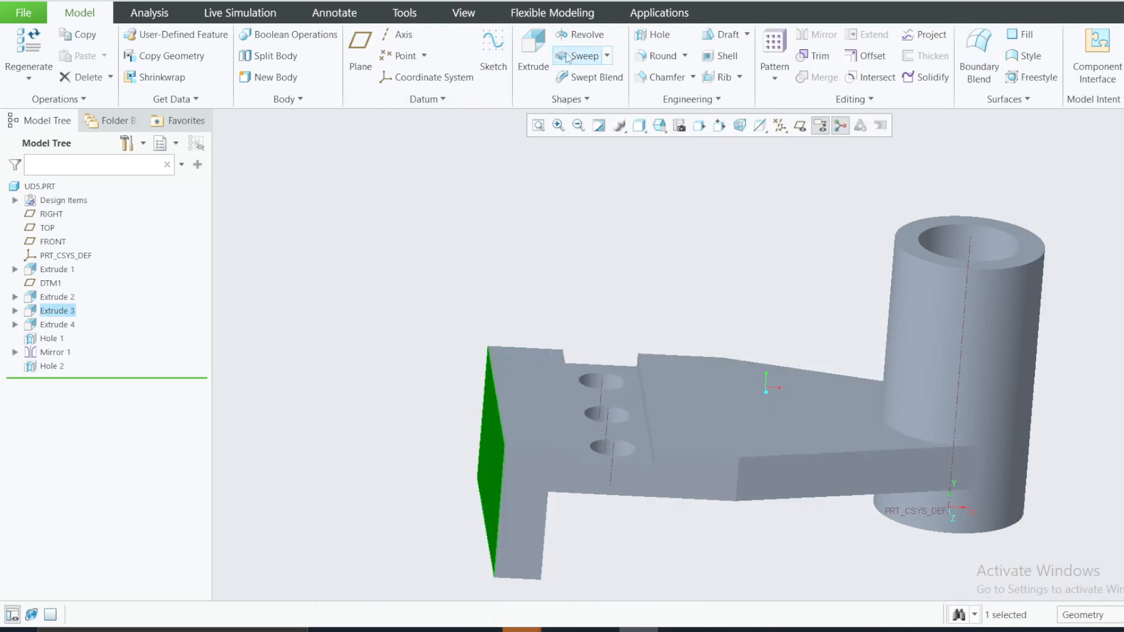
click(656, 34)
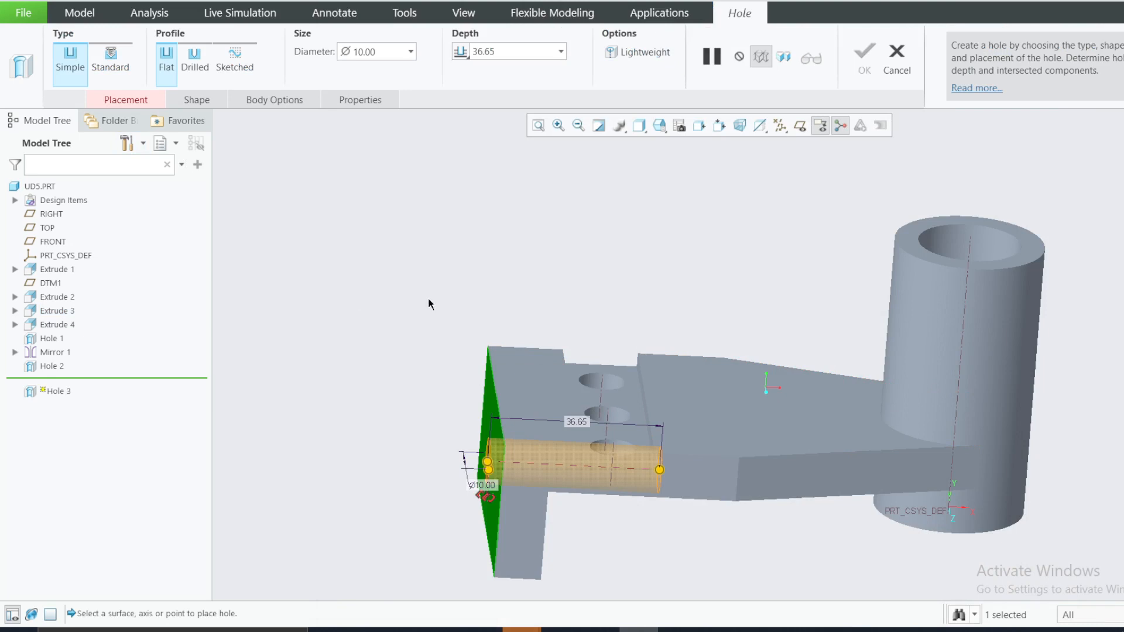
middle_drag(443, 372, 519, 334)
scroll(518, 304, down, 3)
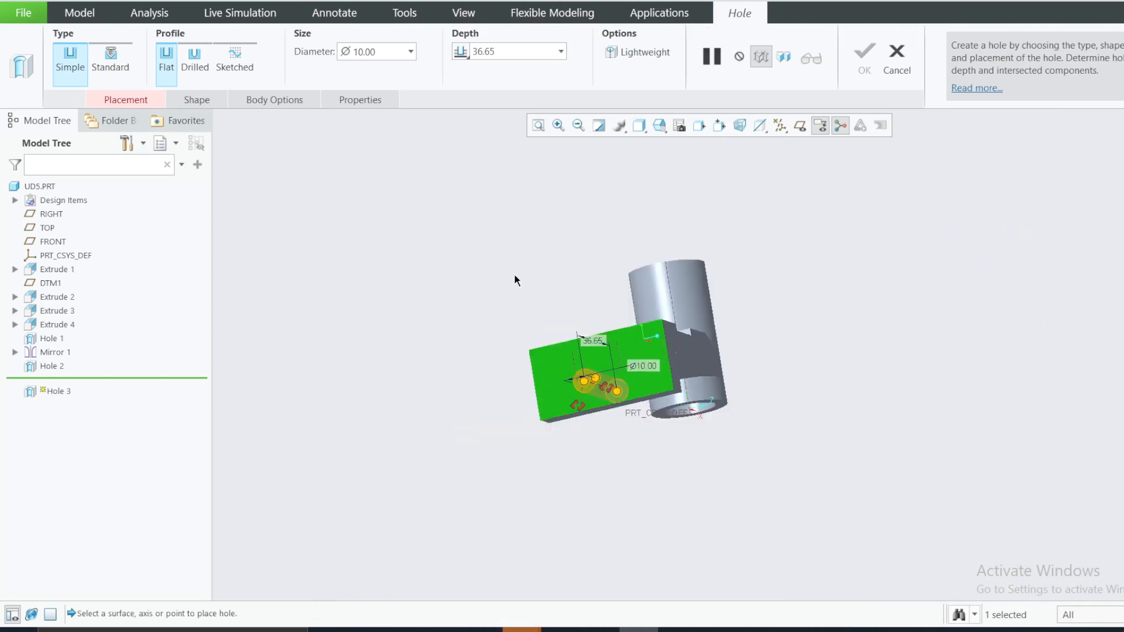
middle_drag(622, 293, 636, 391)
scroll(614, 349, down, 4)
click(677, 629)
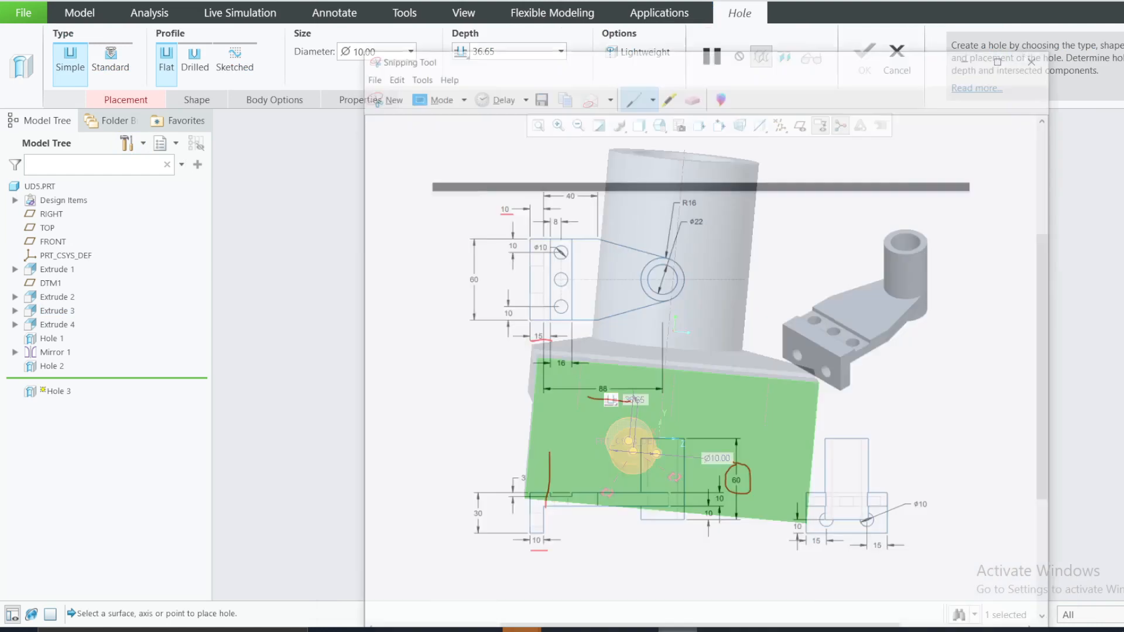
click(678, 628)
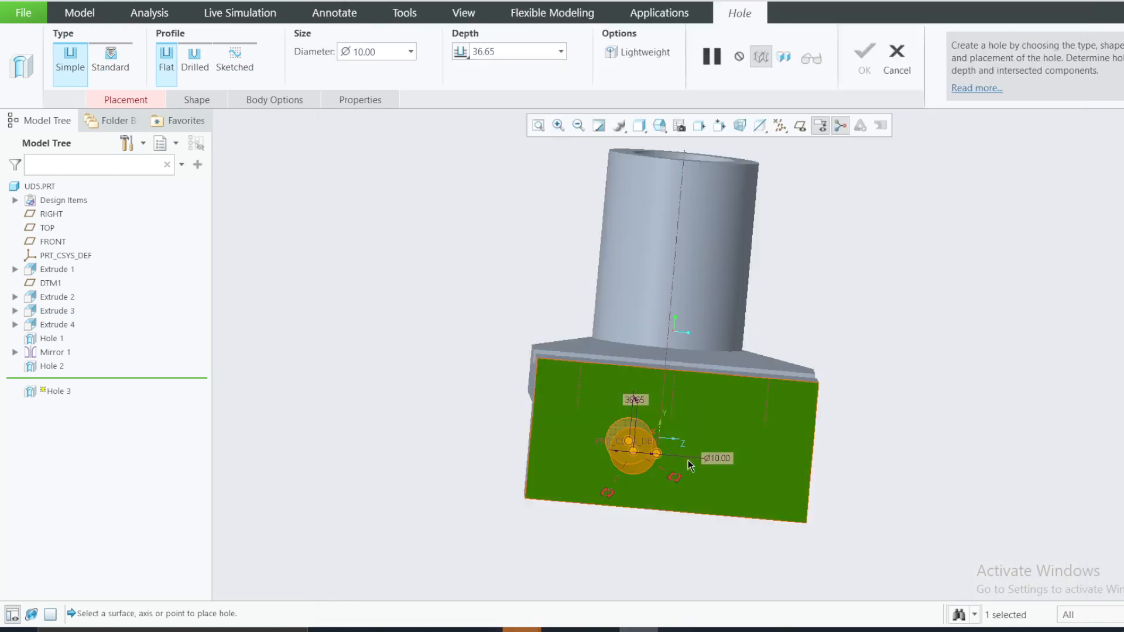
drag(606, 493, 627, 508)
drag(674, 479, 529, 441)
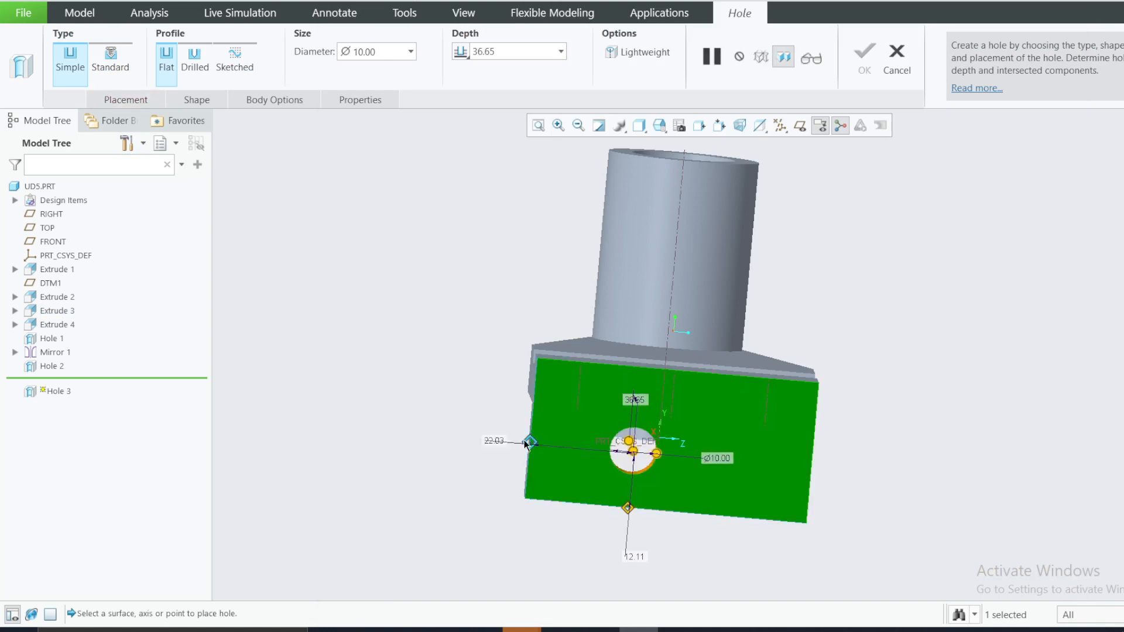
Step: Offset the flange hole 10 from the face's bottom edge and 15 from its short side edge, and finish the hole
click(134, 102)
click(246, 274)
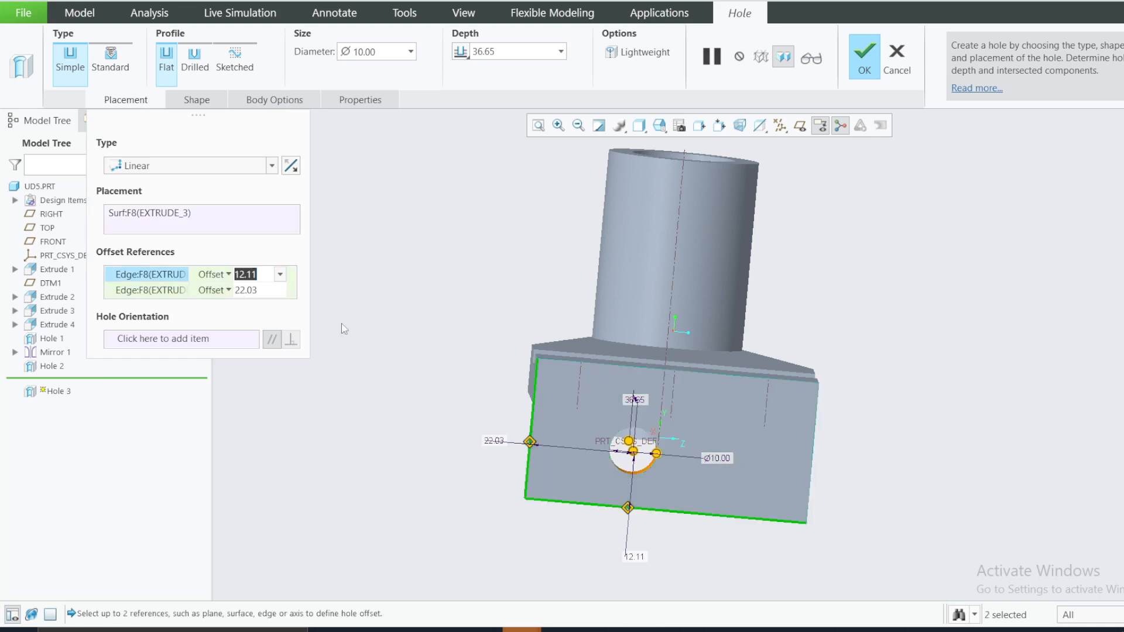
click(667, 628)
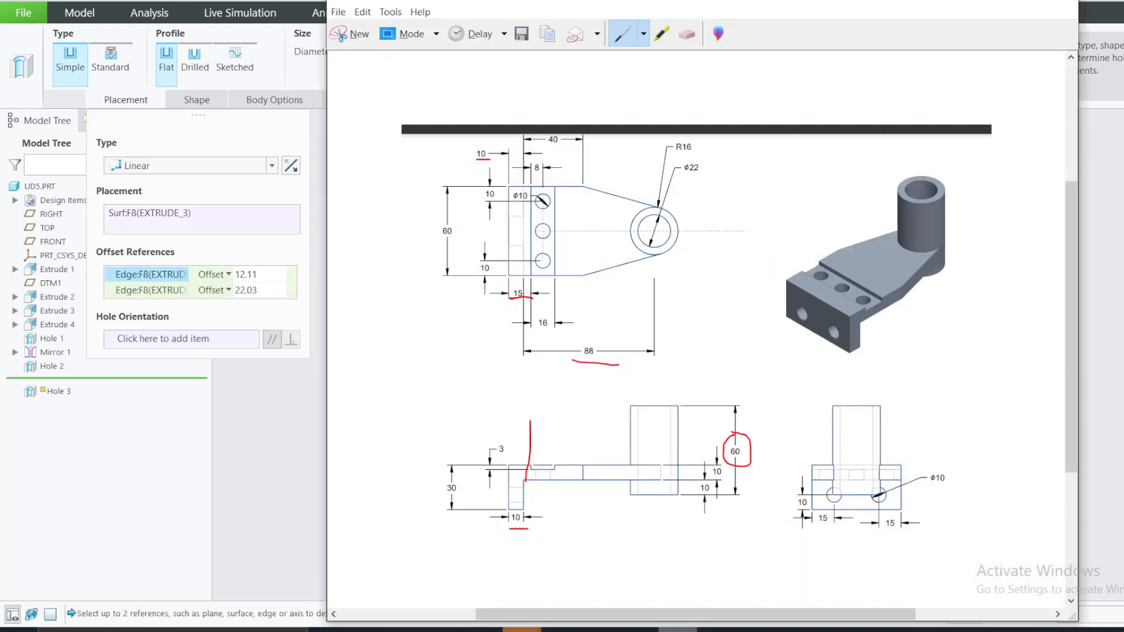
click(667, 629)
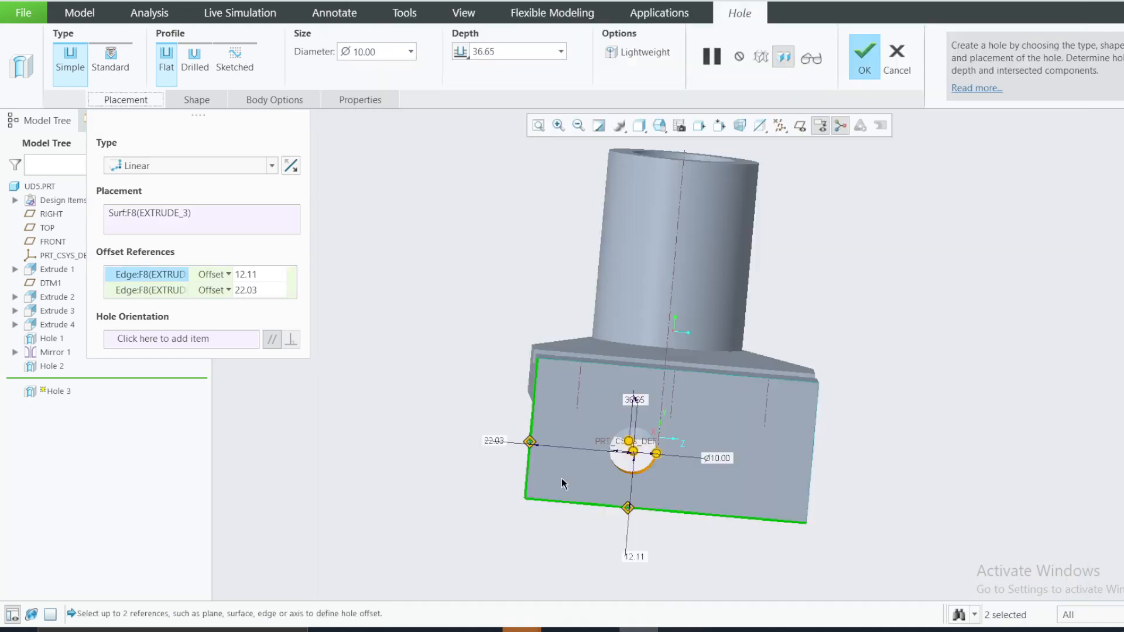
click(264, 274)
text(1)
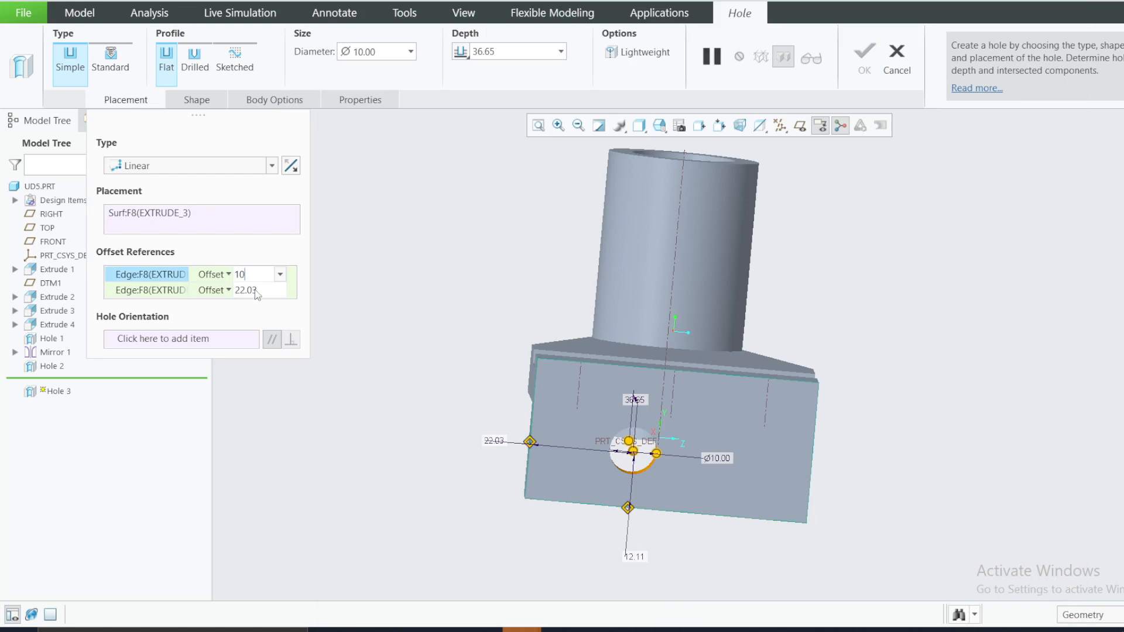
text(0)
click(256, 291)
text(1)
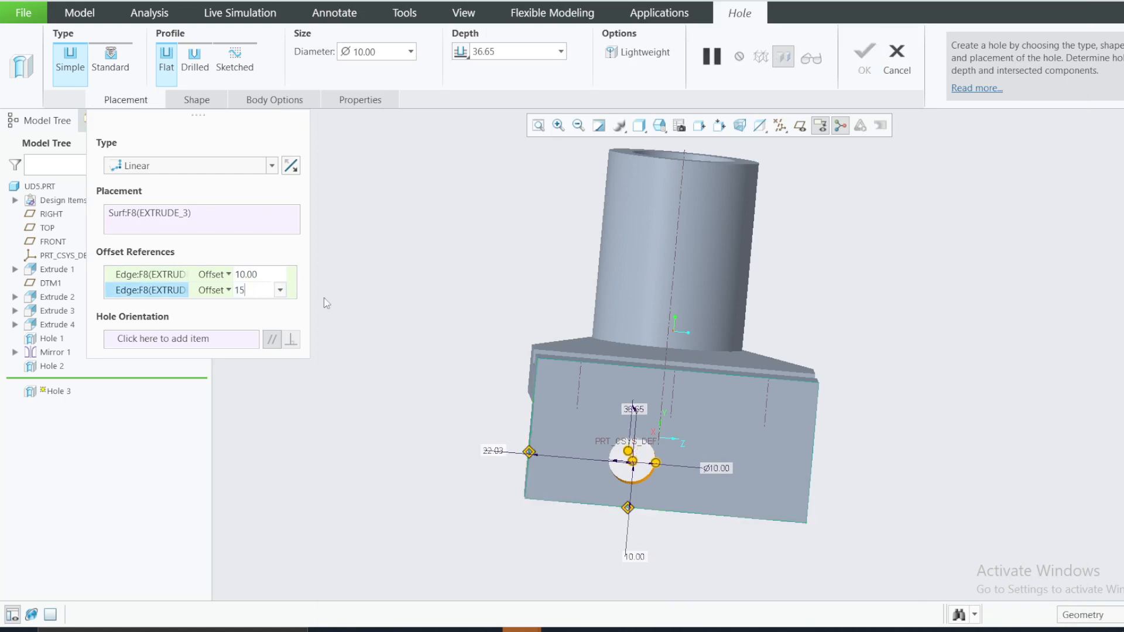
text(5)
key(Return)
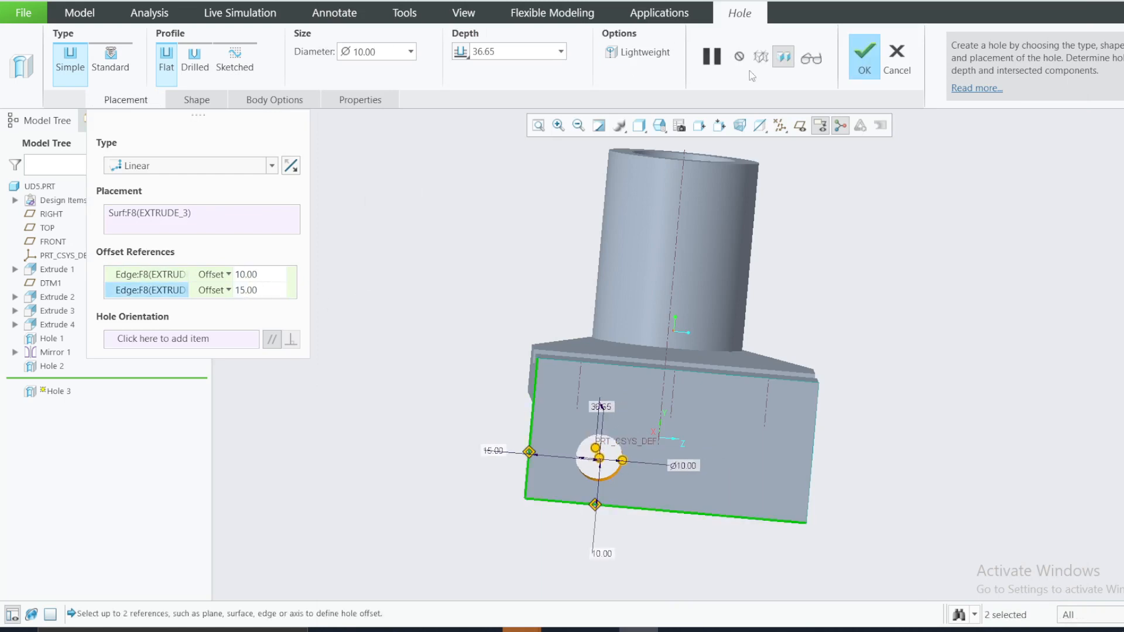
click(865, 57)
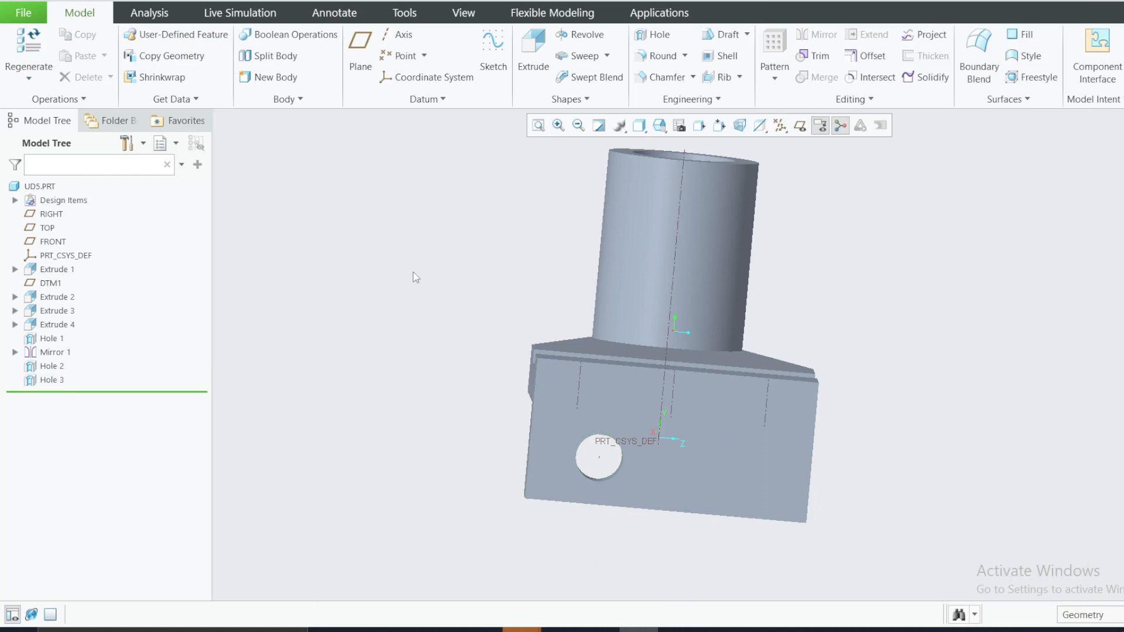
Step: Mirror the flange hole about the FRONT plane
mouse_move(415, 277)
middle_down()
mouse_move(402, 263)
mouse_move(357, 309)
middle_up()
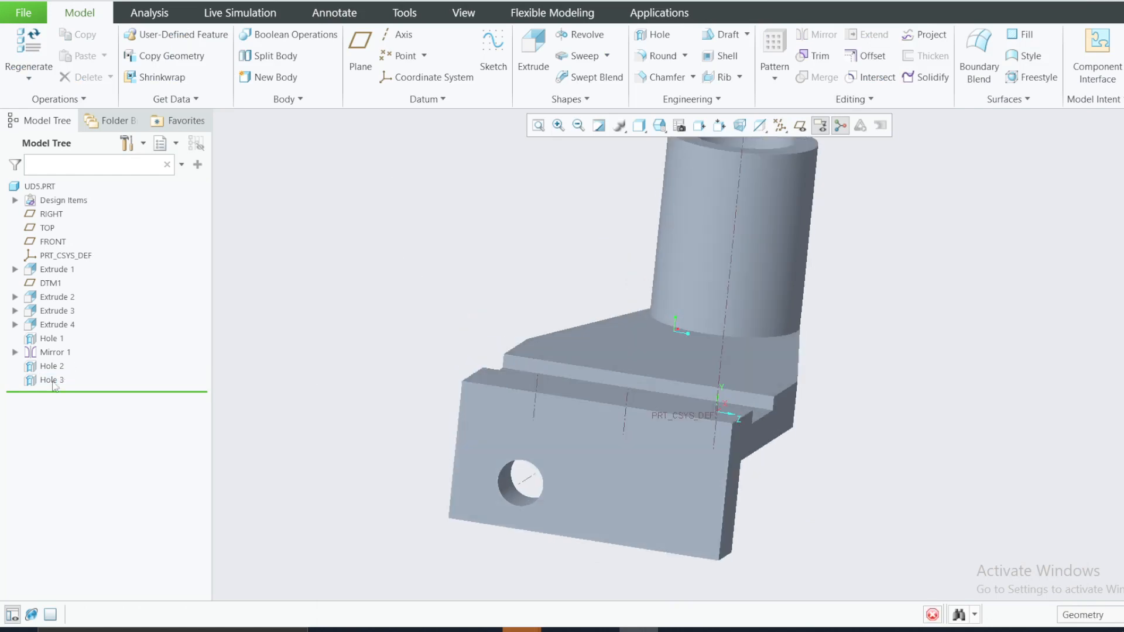
right_click(53, 383)
click(83, 338)
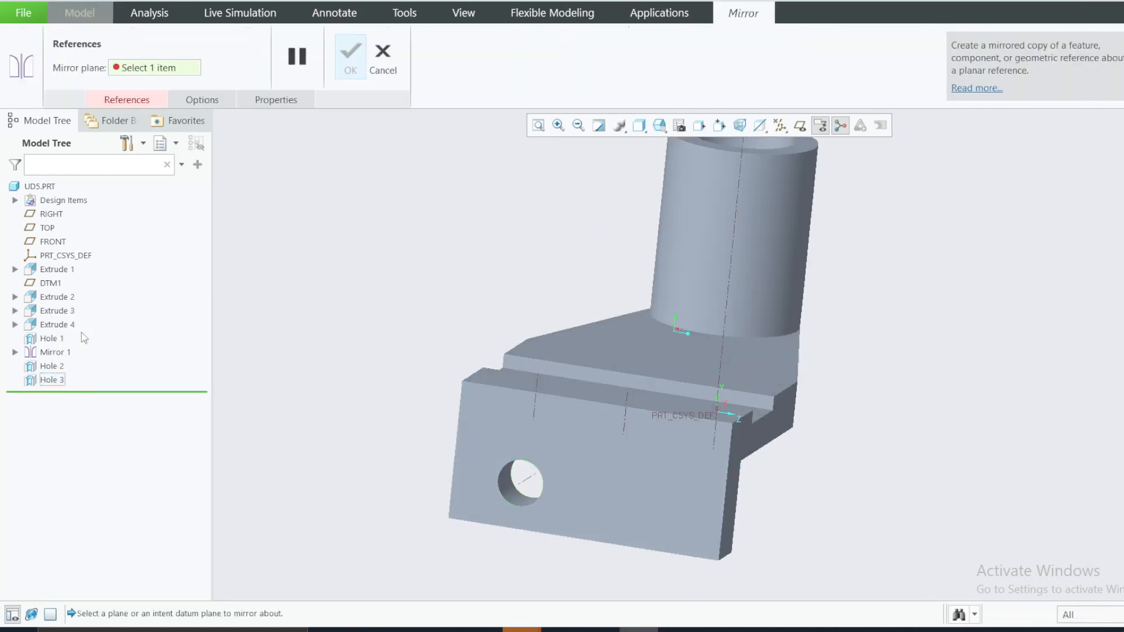
click(120, 101)
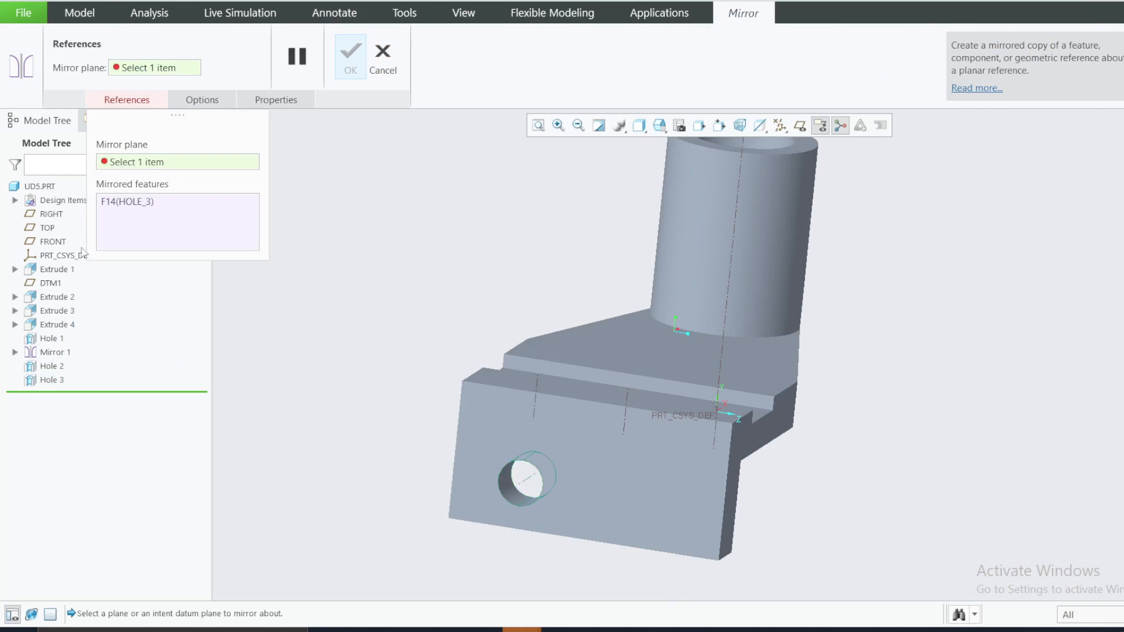
click(53, 242)
click(353, 62)
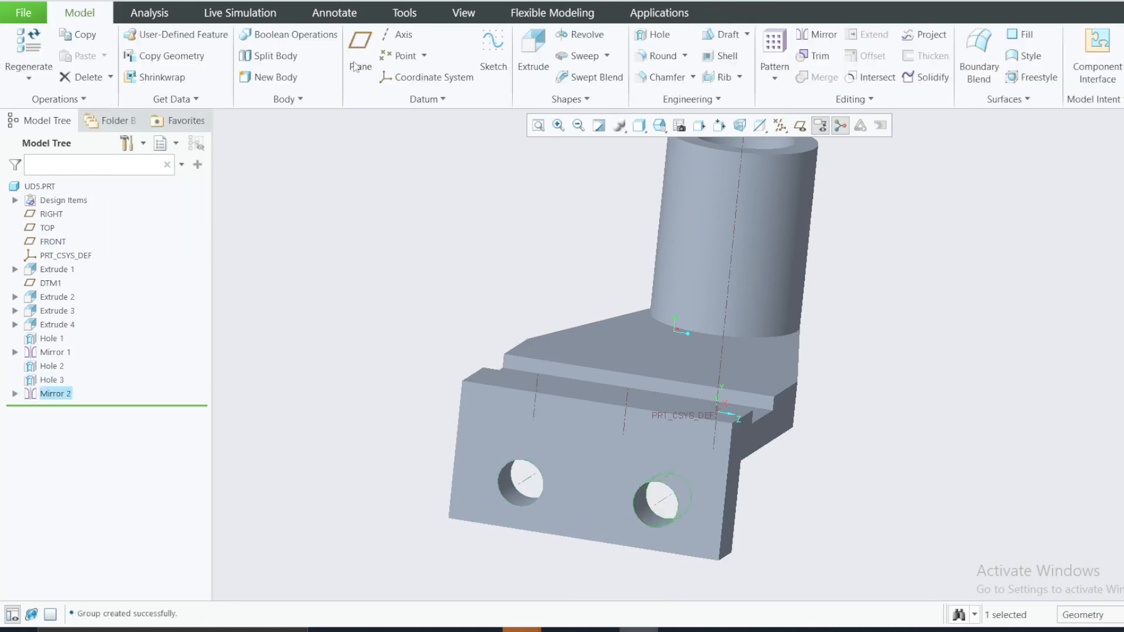
Step: Turn off the display of all datum types and return the model to its default orientation
click(781, 125)
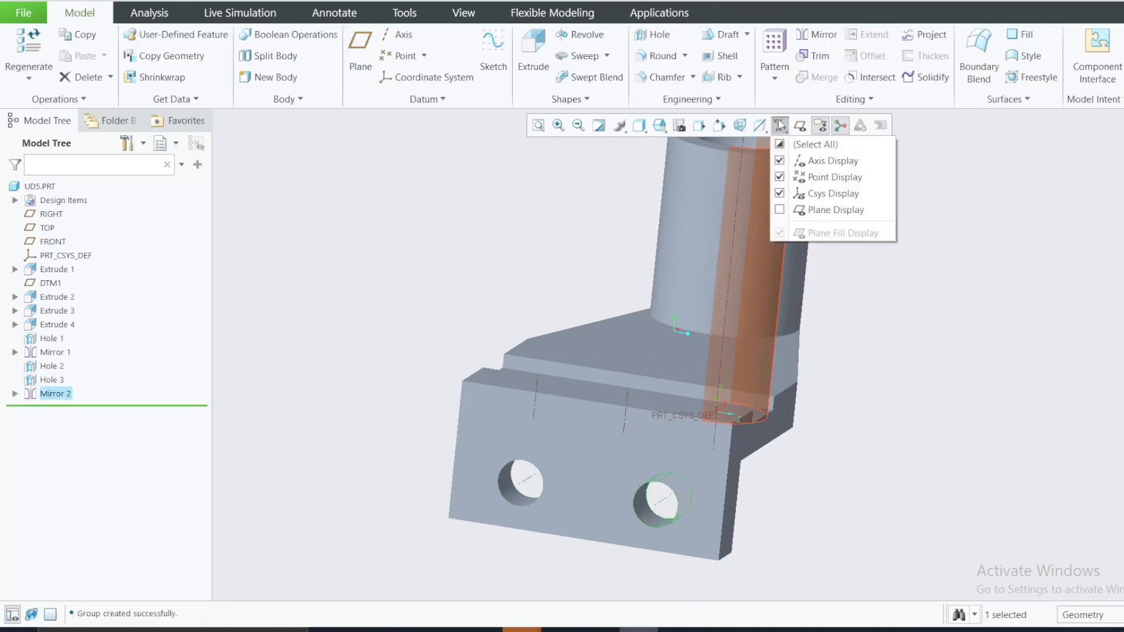
click(779, 145)
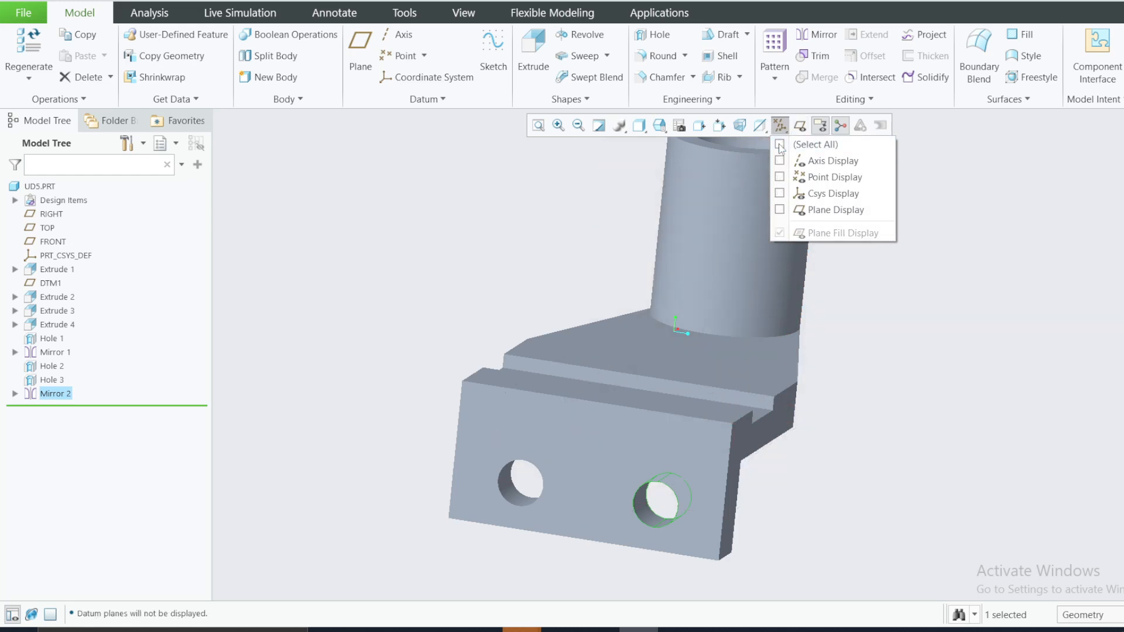
click(930, 307)
click(659, 125)
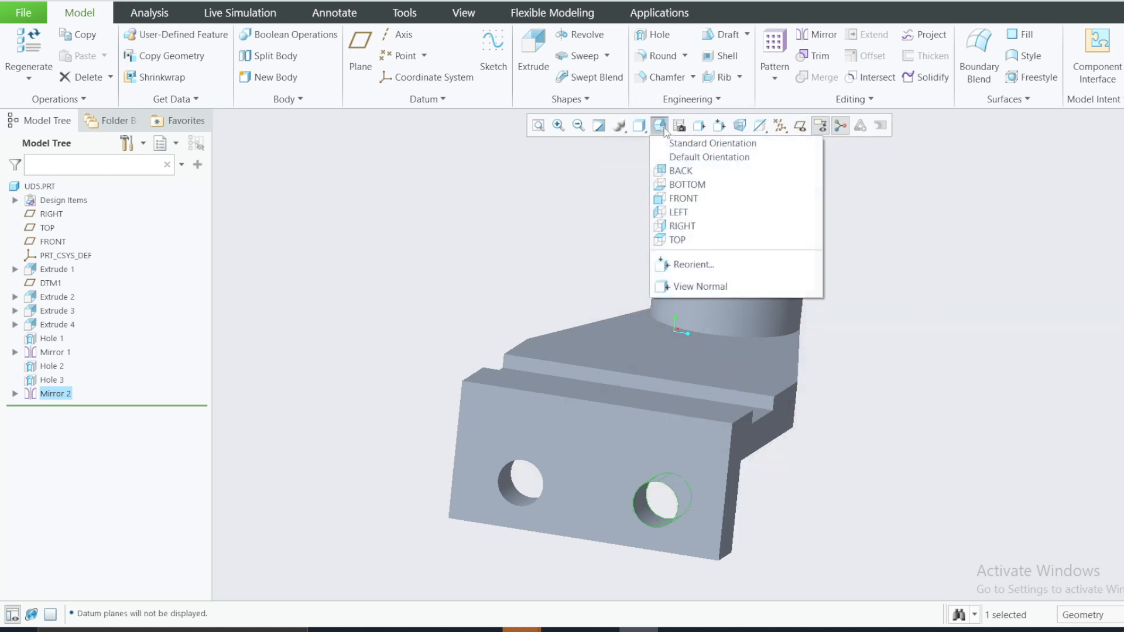
click(702, 157)
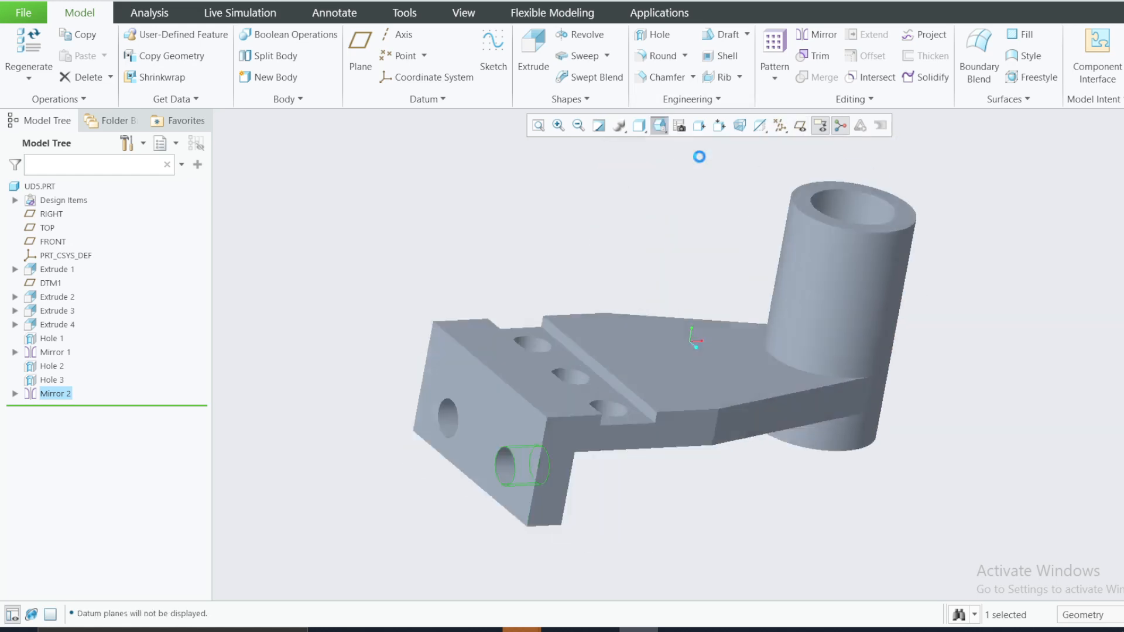
click(474, 337)
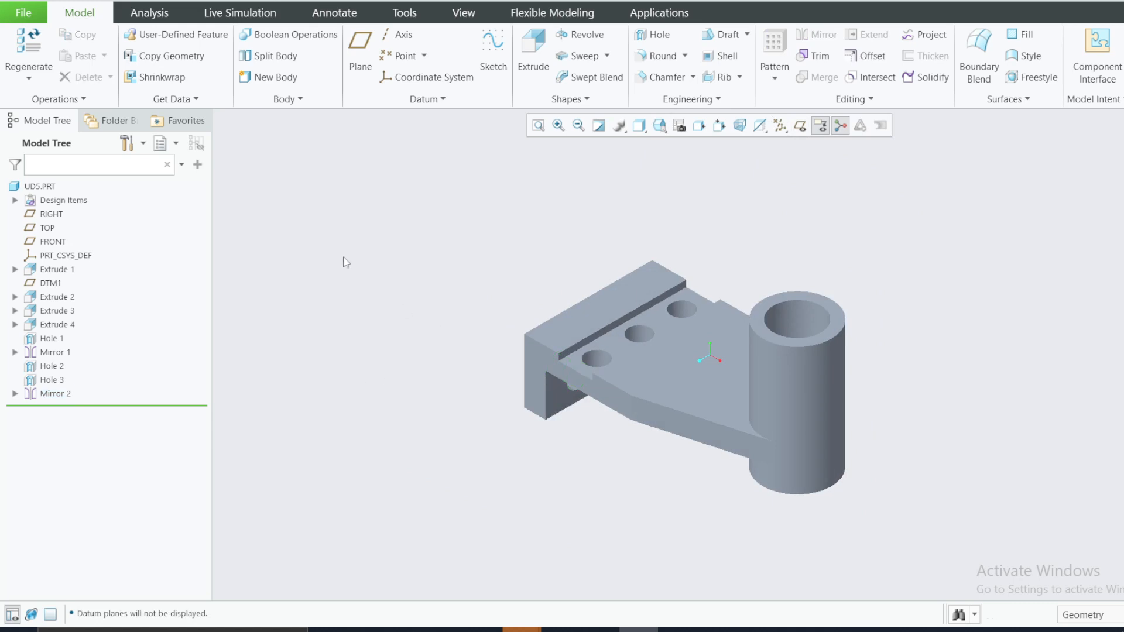
Step: Apply the green appearance to the whole part and compare the finished bracket with the reference drawing
click(464, 13)
click(160, 75)
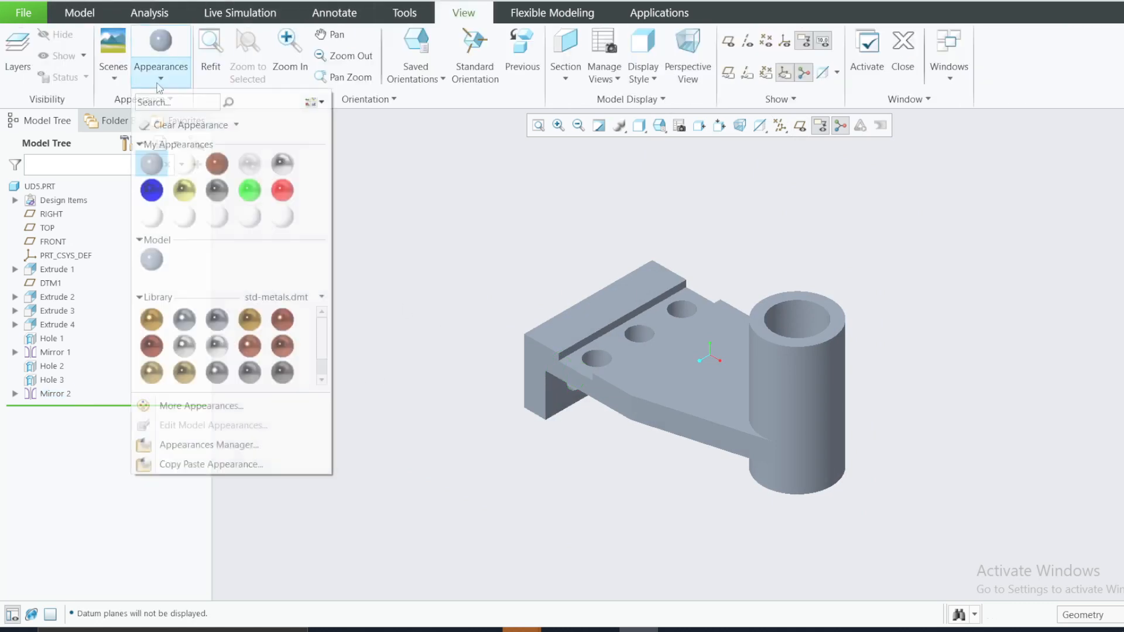
click(250, 191)
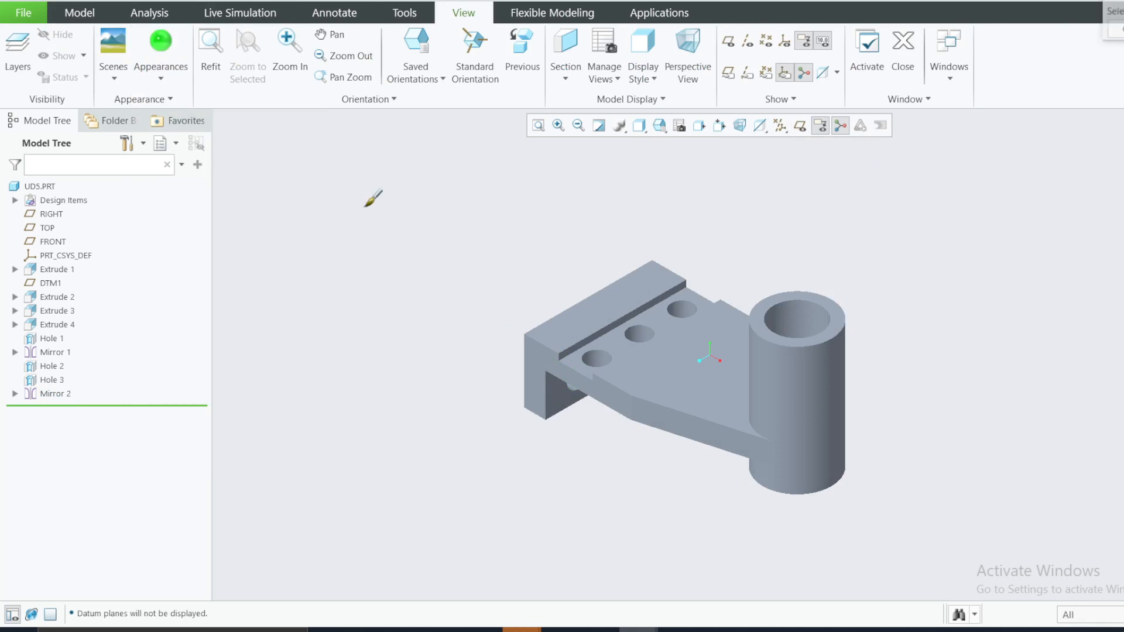
click(1083, 614)
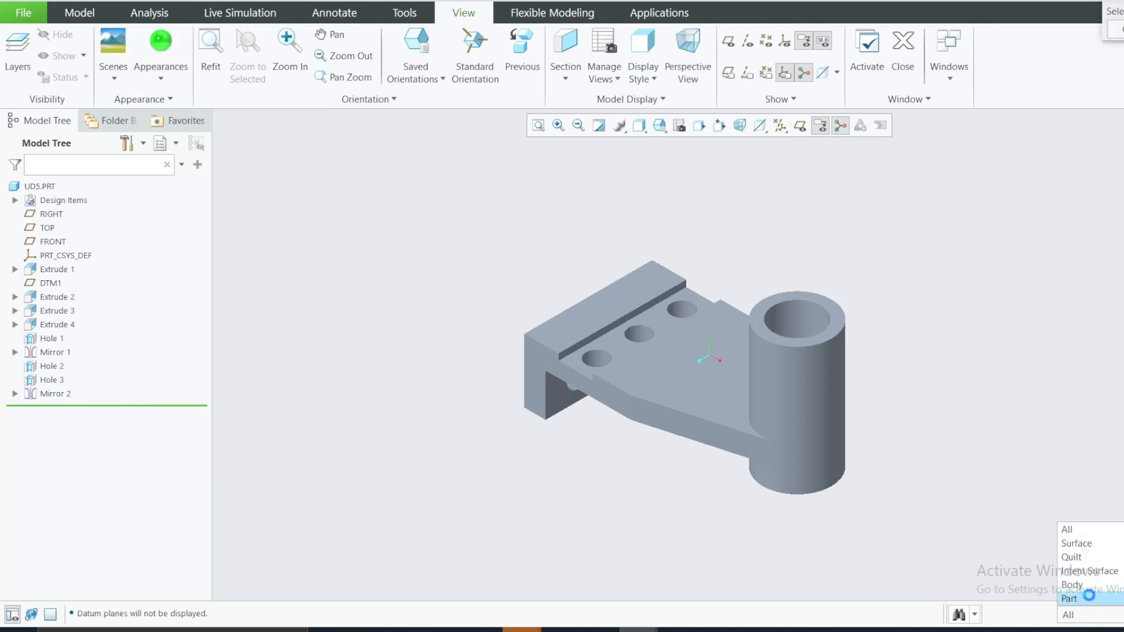
click(1077, 596)
click(750, 391)
middle_click(746, 394)
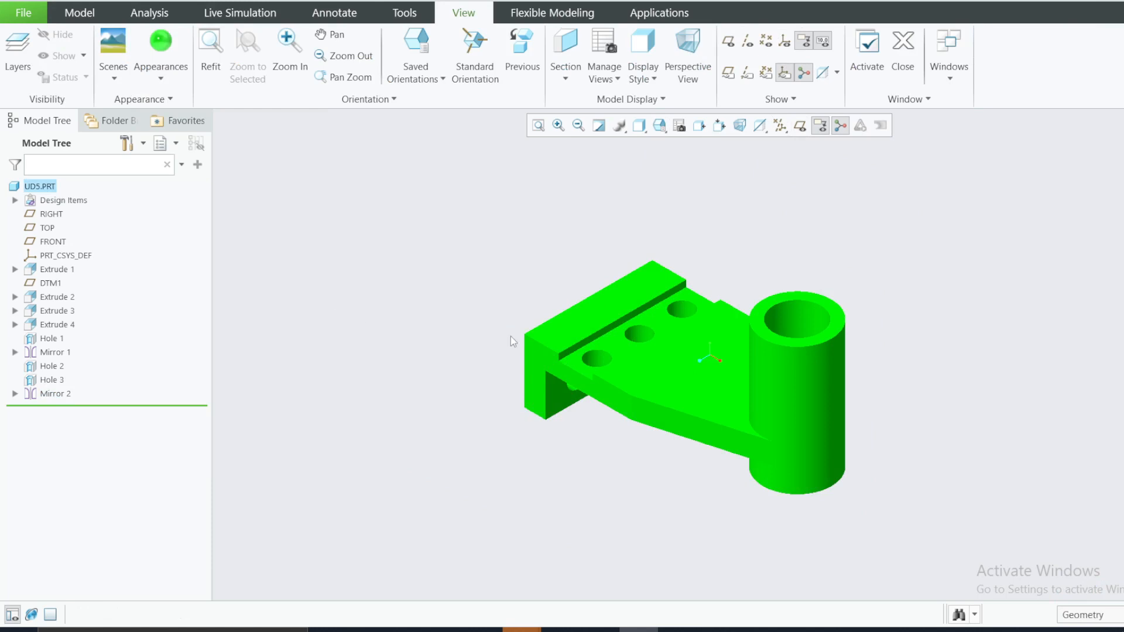
key(alt+Tab)
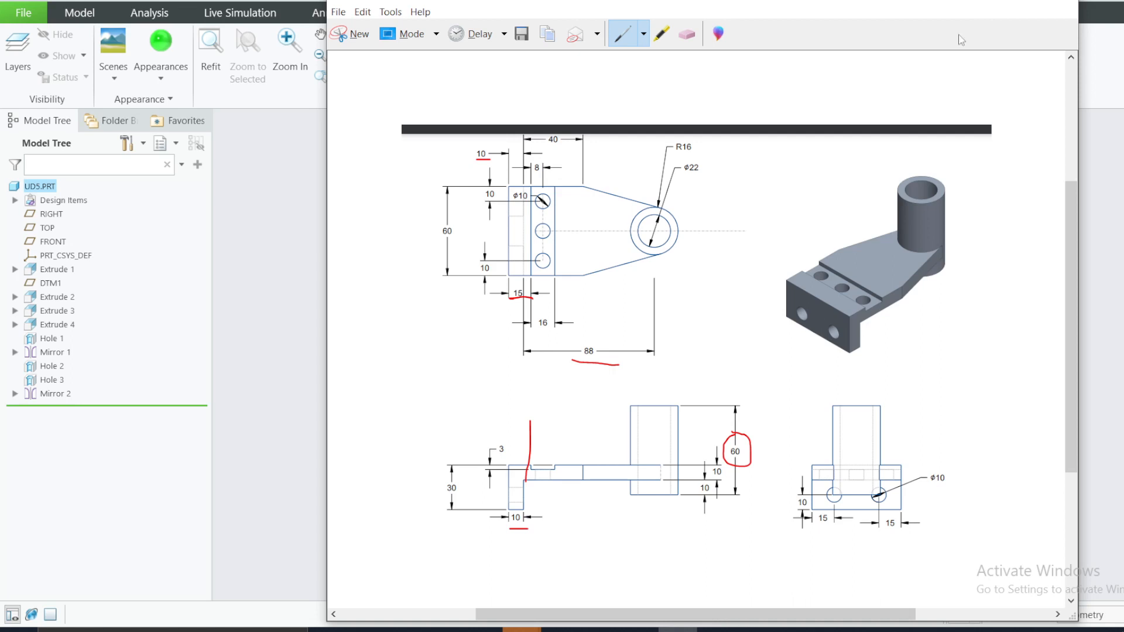
click(986, 2)
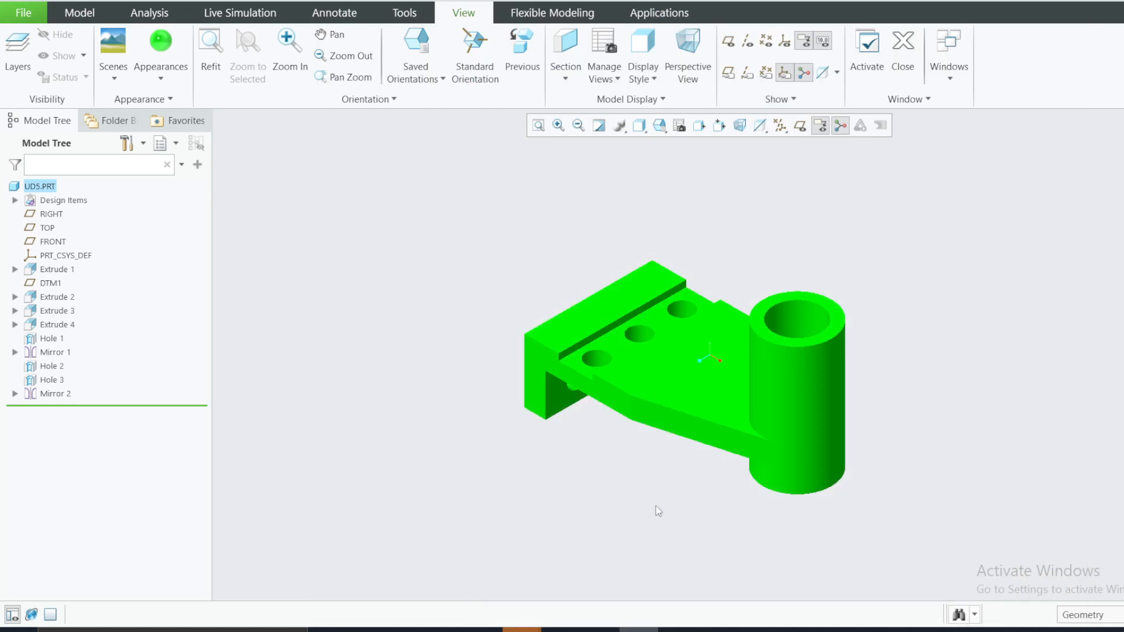